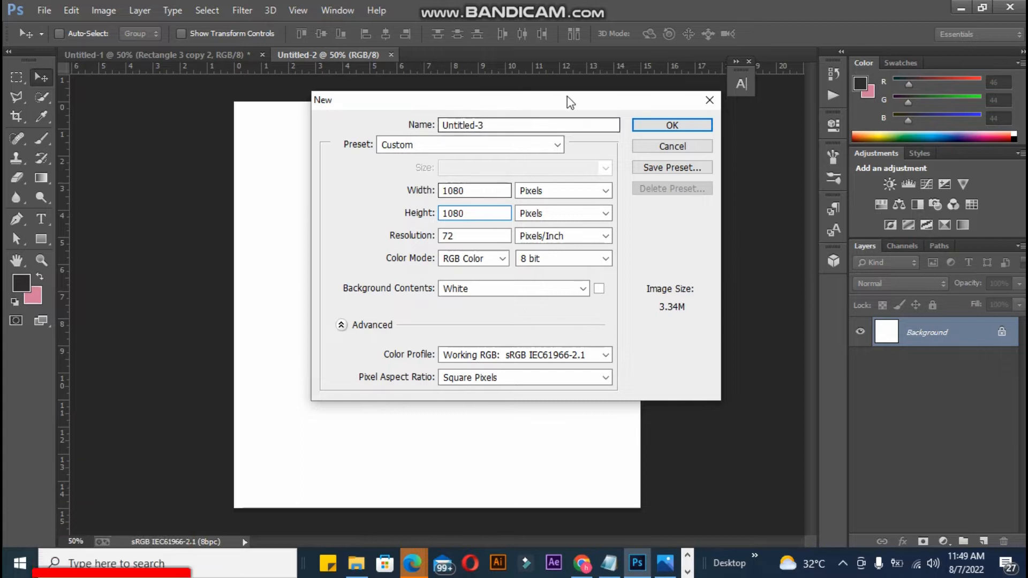
# Create a 1080 × 1080 pixel document and open today's unsplash portrait JPG from the Downloads folder.
pyautogui.click(645, 126)
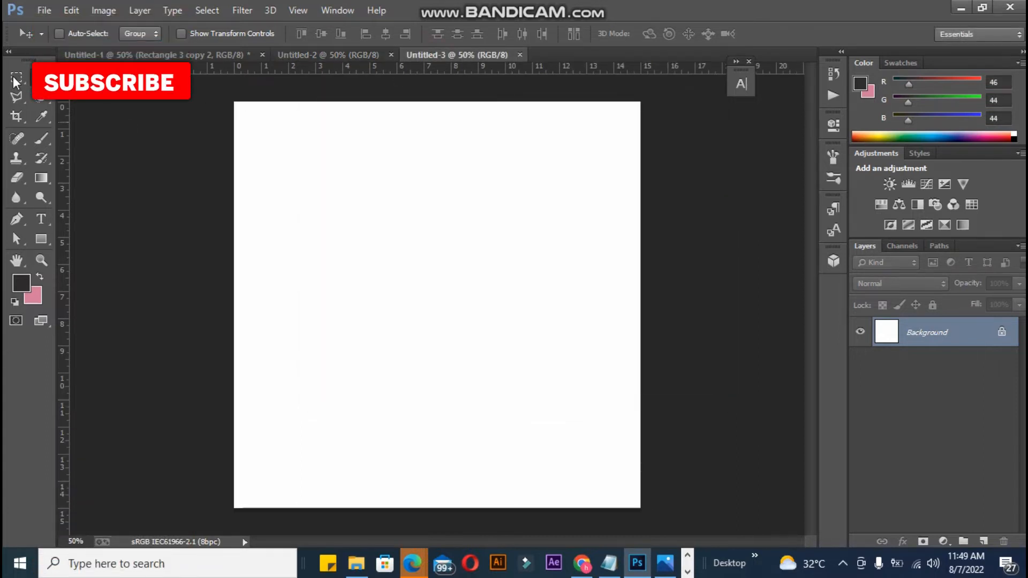
pyautogui.click(47, 12)
pyautogui.click(58, 42)
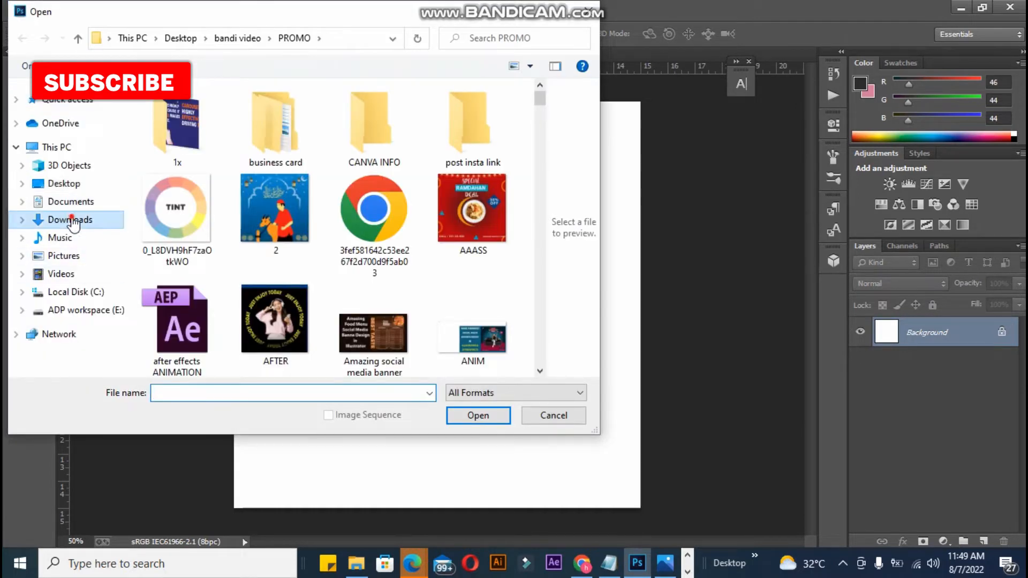
pyautogui.click(74, 219)
pyautogui.click(231, 131)
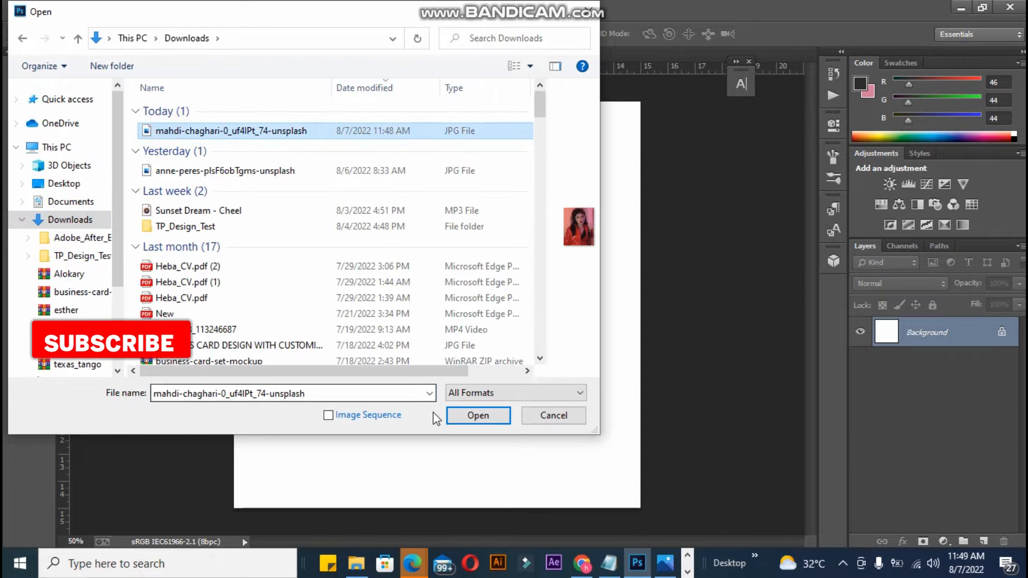
pyautogui.click(453, 416)
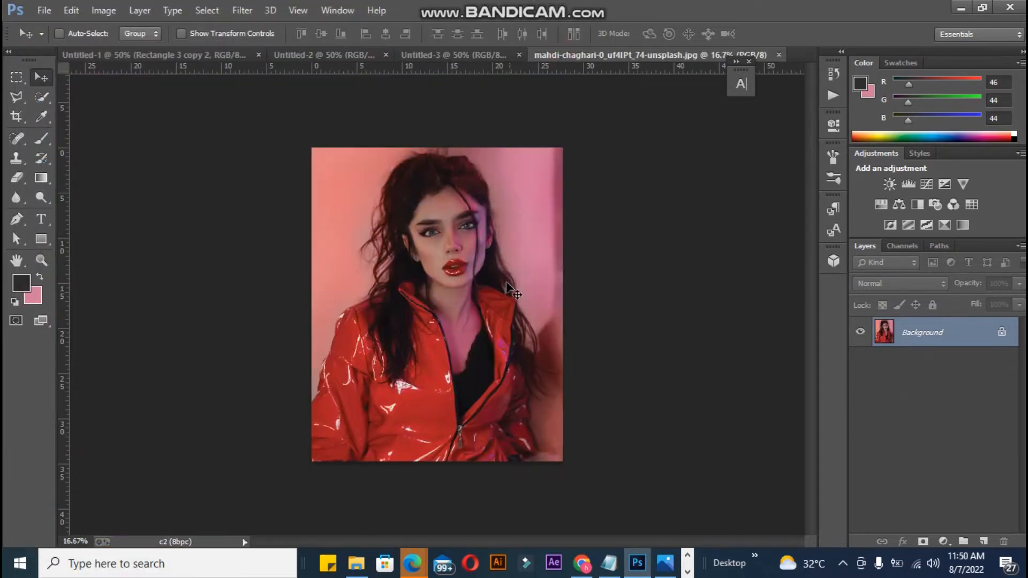
# Bring the portrait photo into the Untitled-3 document and convert its layer to a smart object.
pyautogui.moveTo(461, 55); pyautogui.dragTo(471, 224)
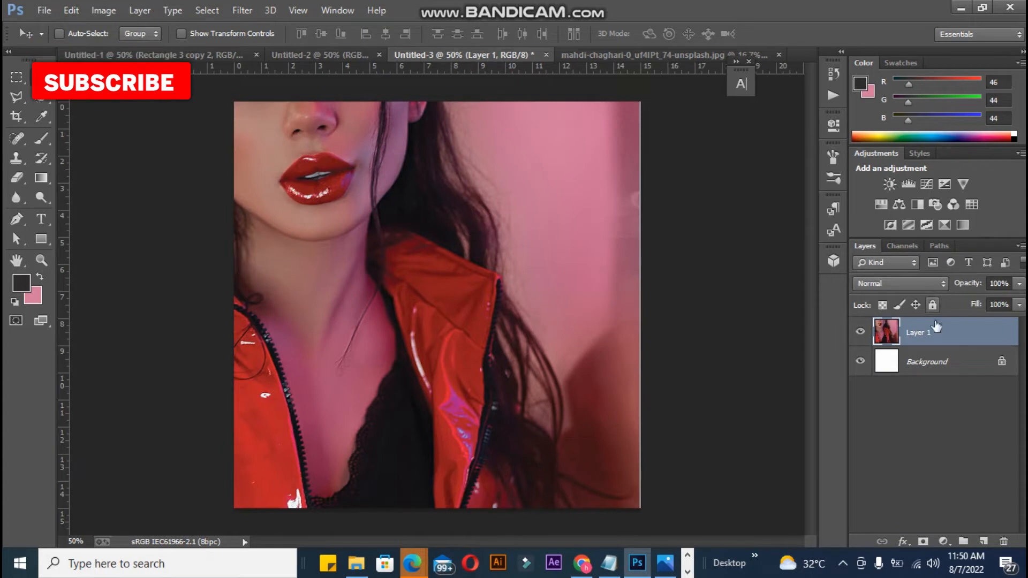
pyautogui.rightClick(938, 342)
pyautogui.click(662, 185)
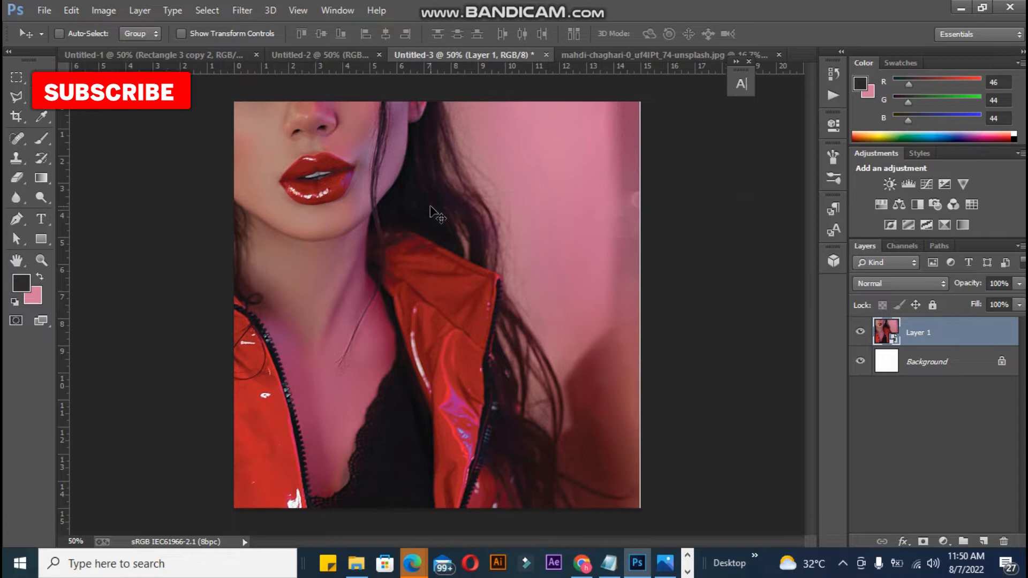
# Scale the portrait layer down to about 61% and position it so that it covers the whole canvas.
pyautogui.hotkey('ctrl', 't')
pyautogui.moveTo(426, 217); pyautogui.dragTo(580, 496)
pyautogui.moveTo(787, 112); pyautogui.dragTo(443, 379)
pyautogui.moveTo(310, 447); pyautogui.dragTo(433, 159)
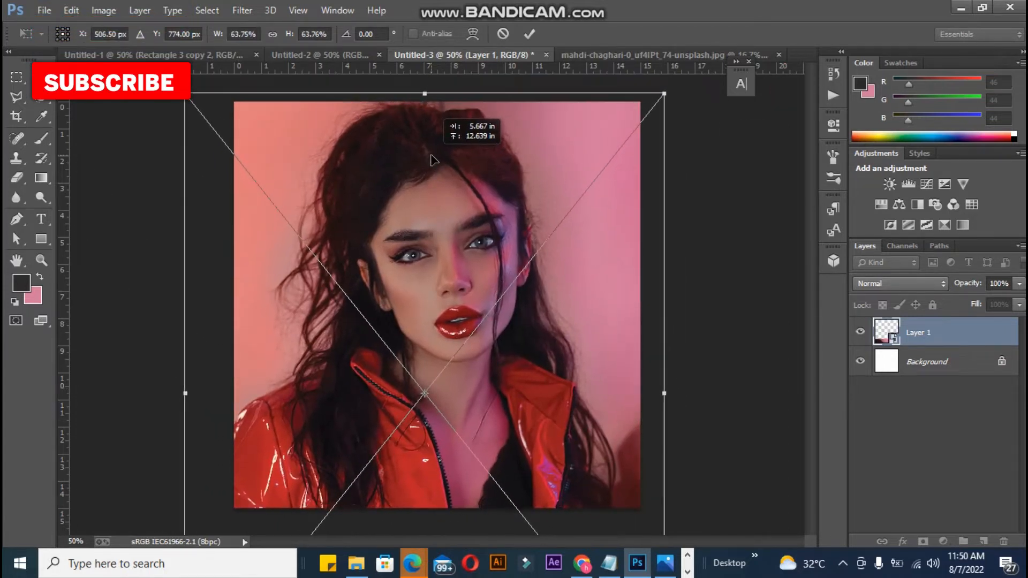
pyautogui.moveTo(186, 93); pyautogui.dragTo(204, 108)
pyautogui.moveTo(274, 308); pyautogui.dragTo(270, 287)
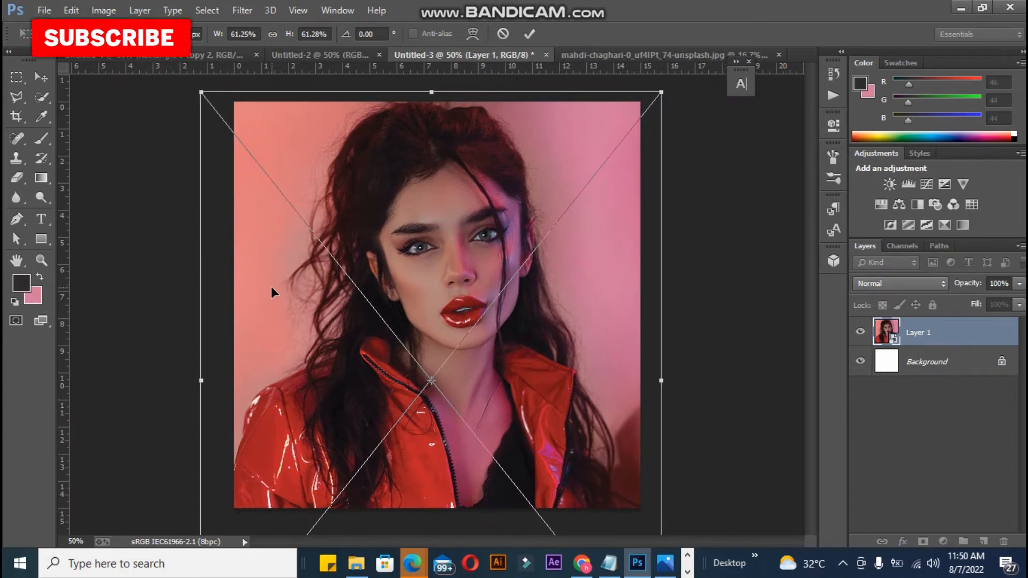
pyautogui.press('Return')
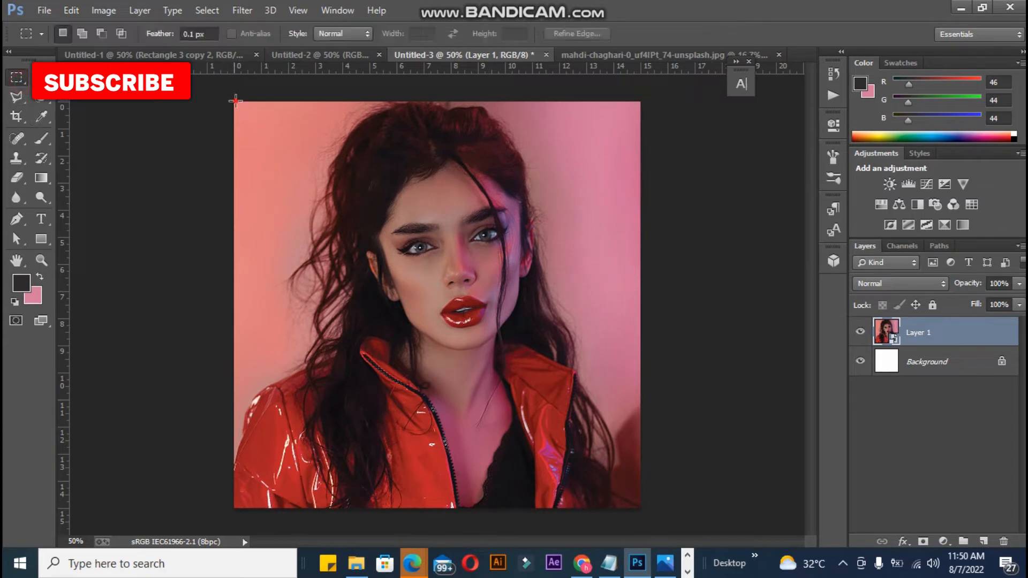
# Center the portrait on a selection of the full canvas, deselect, and shift the photo down to include the whole head.
pyautogui.moveTo(637, 512); pyautogui.dragTo(640, 510)
pyautogui.press('v')
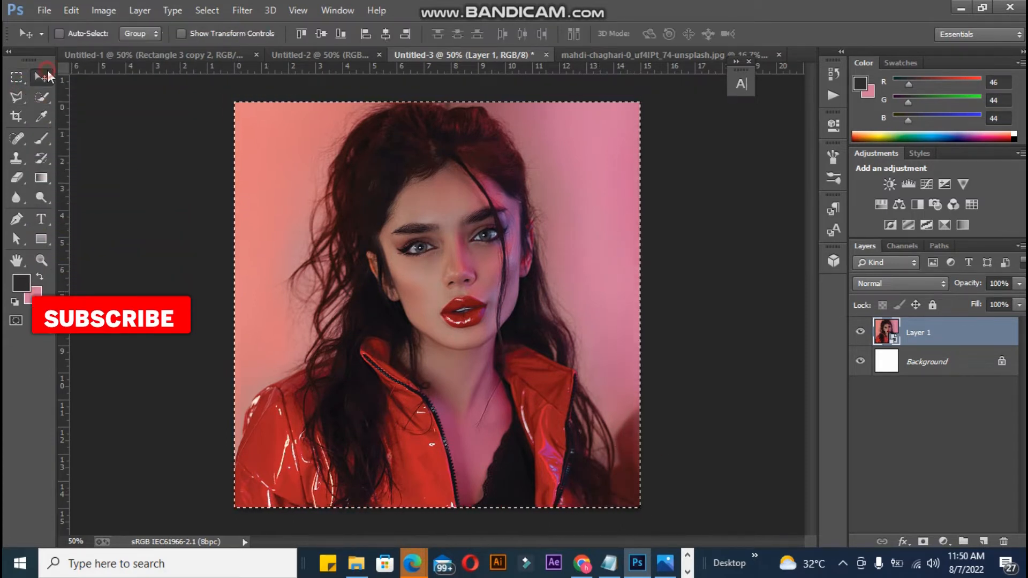
pyautogui.click(323, 36)
pyautogui.click(385, 35)
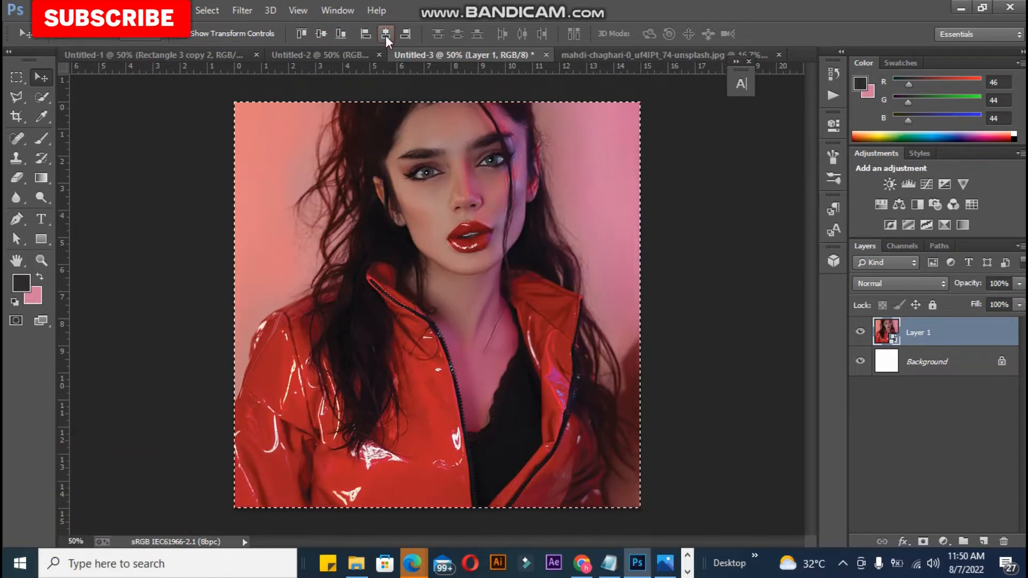
pyautogui.hotkey('ctrl', 'd')
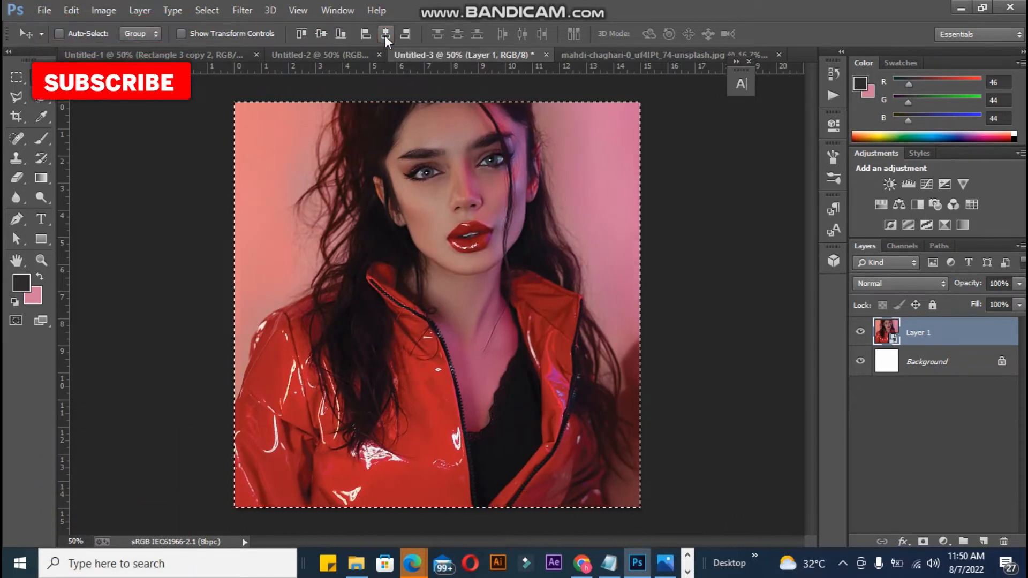
pyautogui.moveTo(404, 151); pyautogui.dragTo(403, 236)
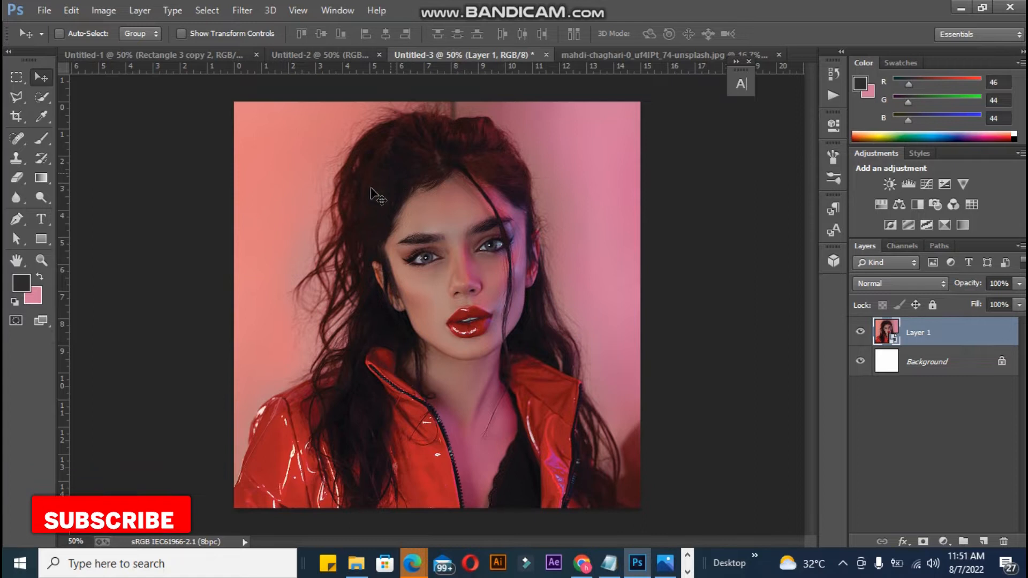
# Draw a rectangle about 602 × 1082 px over the left part of the canvas and fill it with black.
pyautogui.click(39, 241)
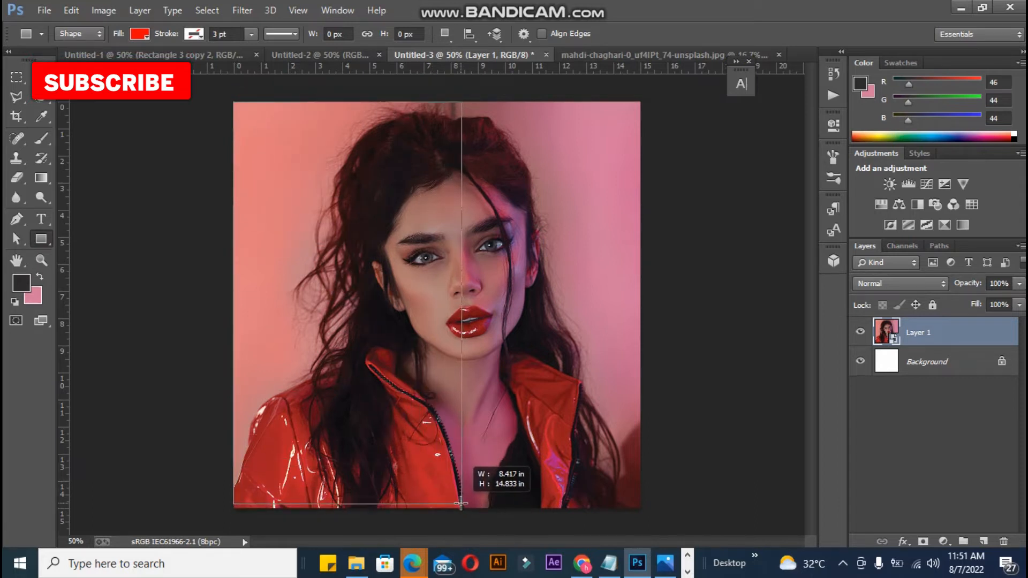
pyautogui.moveTo(460, 502); pyautogui.dragTo(459, 510)
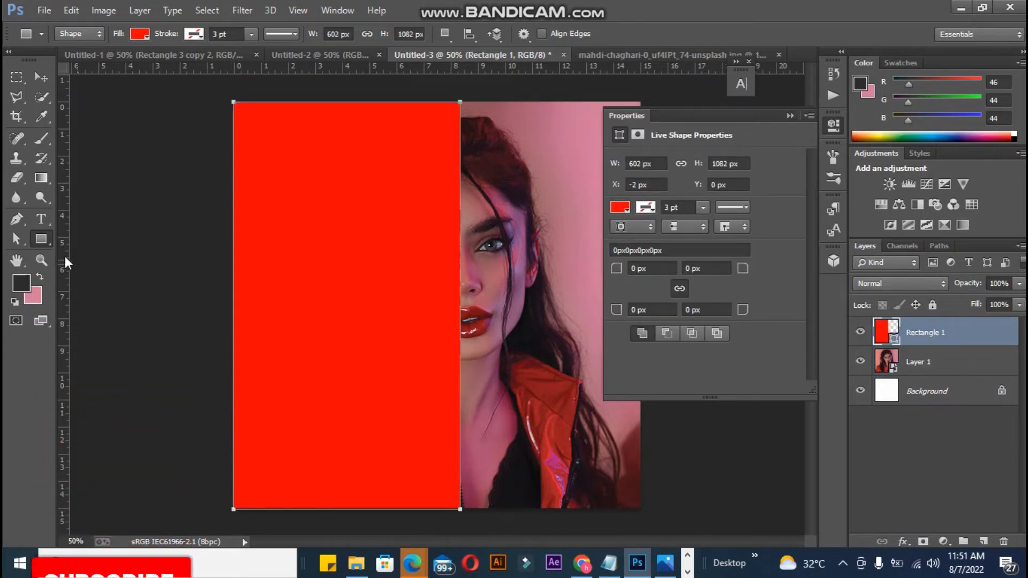
pyautogui.click(623, 208)
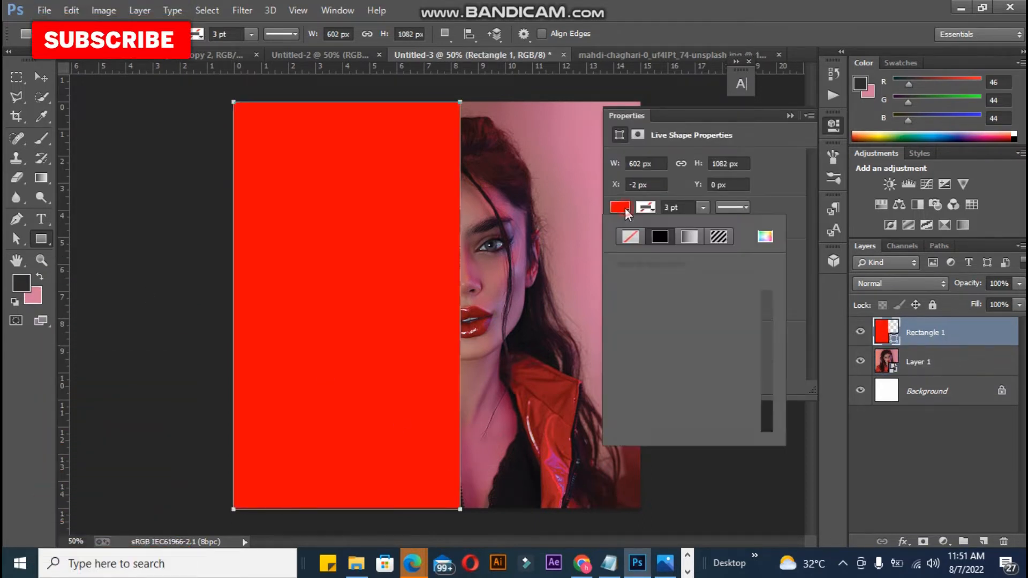
pyautogui.click(667, 278)
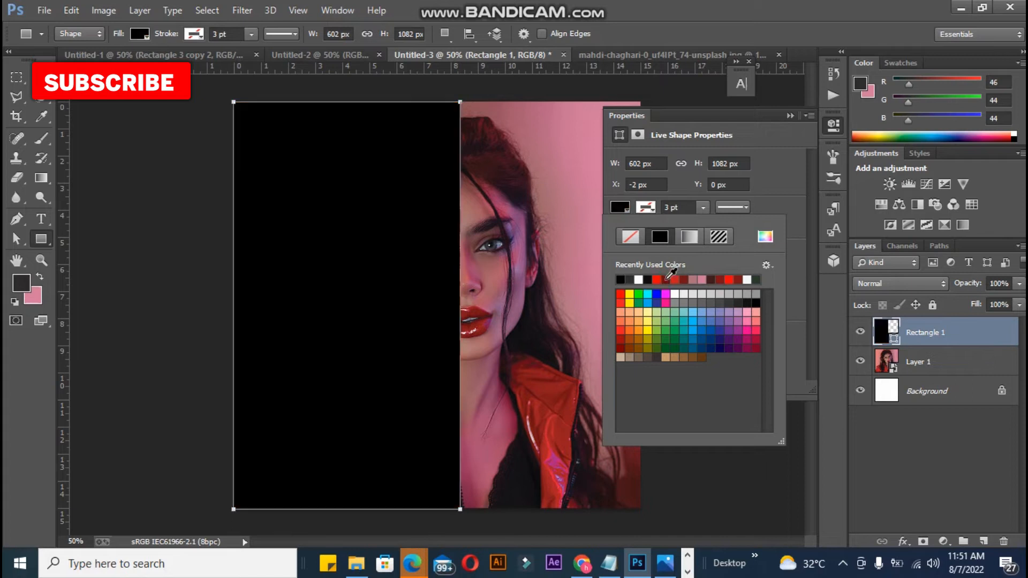
pyautogui.click(791, 116)
pyautogui.click(790, 116)
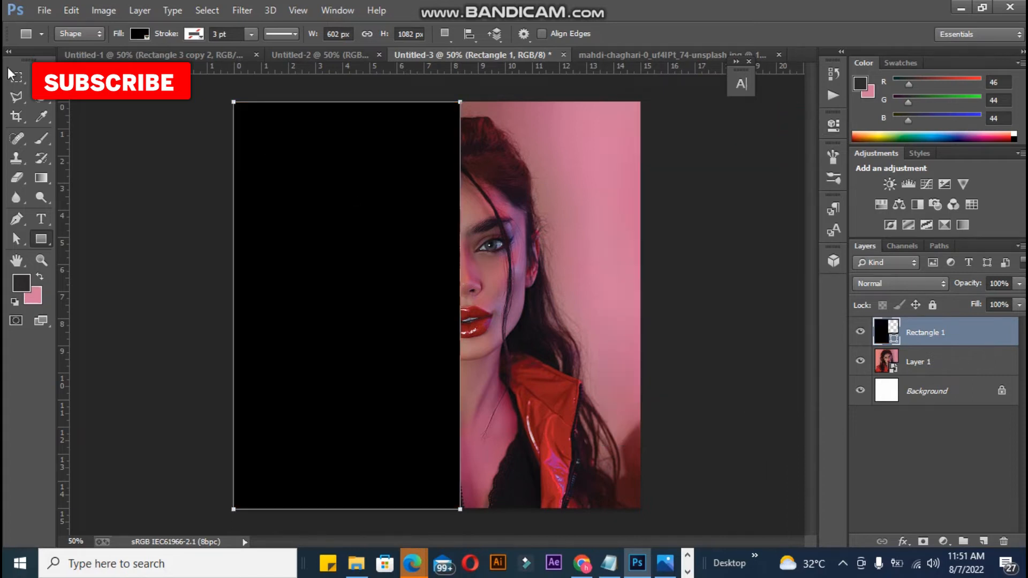
# Reduce the black rectangle's opacity to 93%.
pyautogui.click(1020, 284)
pyautogui.moveTo(1019, 300); pyautogui.dragTo(1013, 302)
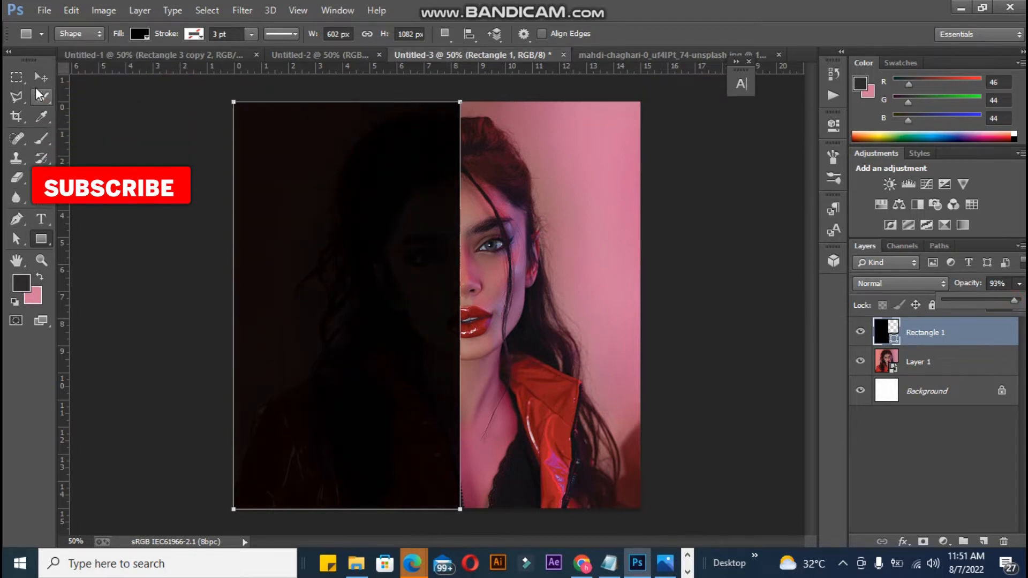
pyautogui.click(41, 80)
# Add the pink text "BUY LESS CHOOSE BEST" on four lines over the dark rectangle.
pyautogui.click(38, 220)
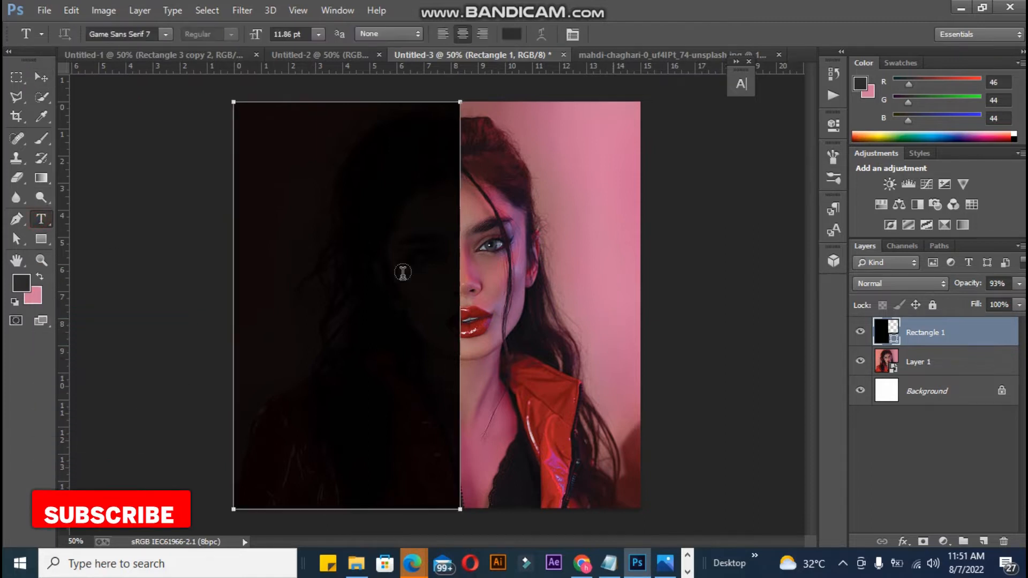
pyautogui.click(386, 168)
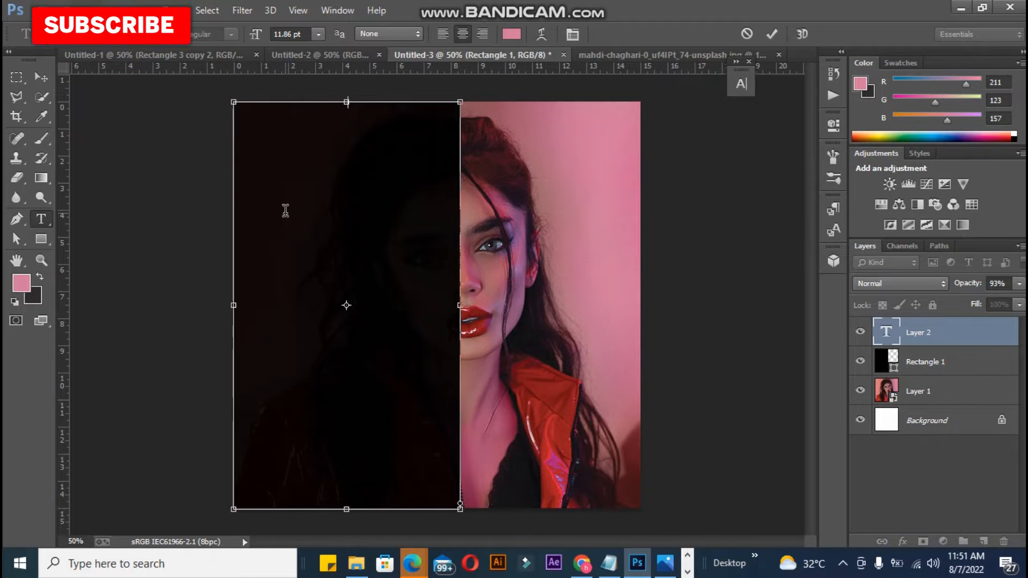
pyautogui.click(689, 572)
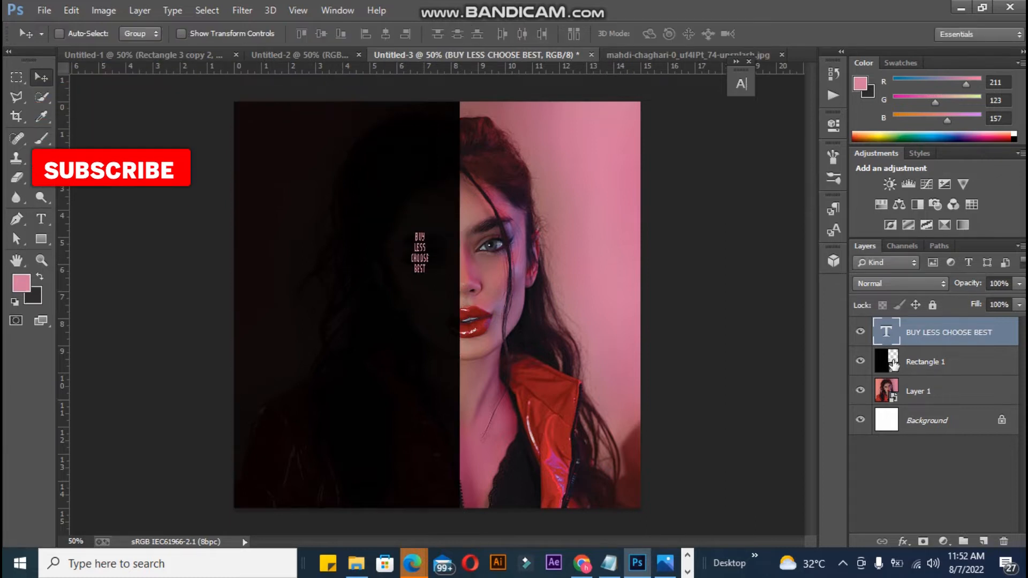
# Set the headline's font to Helvetica BQ at 117.86 pt and reposition the text over the dark rectangle.
pyautogui.click(165, 33)
pyautogui.click(239, 195)
pyautogui.click(338, 10)
pyautogui.click(407, 168)
pyautogui.moveTo(727, 133); pyautogui.dragTo(769, 133)
pyautogui.click(41, 78)
pyautogui.moveTo(374, 239); pyautogui.dragTo(328, 159)
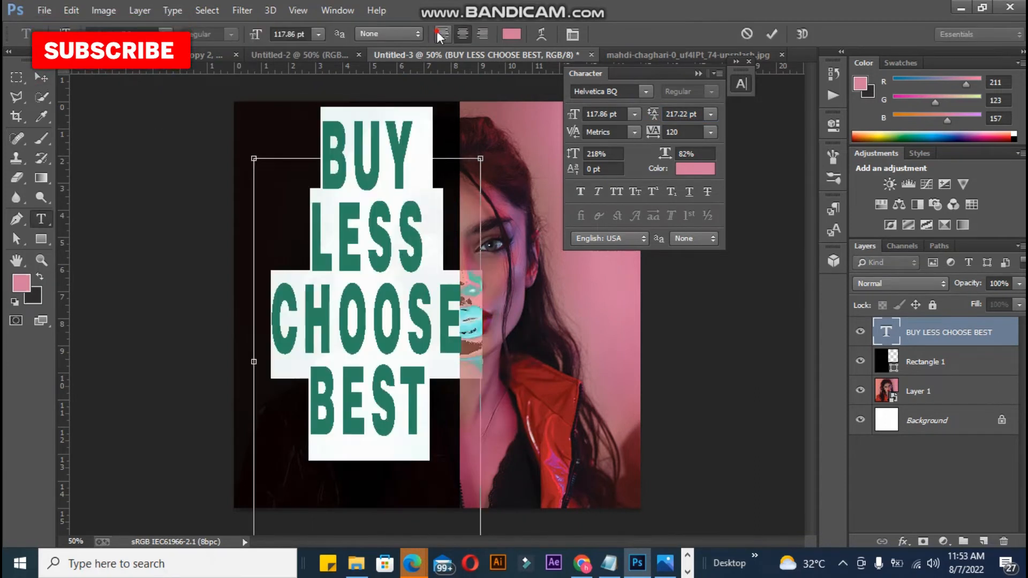
# Left-align the headline, move it toward the face, and reduce its font size to 82.86 pt.
pyautogui.hotkey('ctrl', 'shift', 'l')
pyautogui.moveTo(315, 166); pyautogui.dragTo(385, 179)
pyautogui.moveTo(575, 116); pyautogui.dragTo(578, 122)
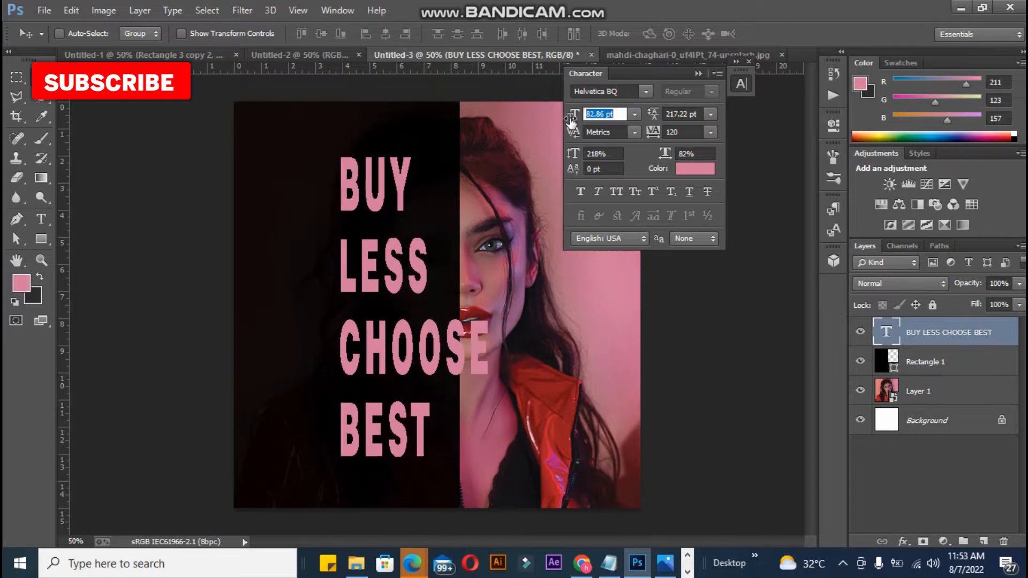
# Tighten the headline's line spacing and adjust the vertical scale of its letters.
pyautogui.moveTo(660, 114); pyautogui.dragTo(580, 132)
pyautogui.moveTo(656, 114); pyautogui.dragTo(645, 116)
pyautogui.moveTo(572, 154); pyautogui.dragTo(577, 155)
# Free-transform the headline and place it inside the dark rectangle.
pyautogui.click(39, 81)
pyautogui.hotkey('ctrl', 't')
pyautogui.moveTo(338, 152); pyautogui.dragTo(322, 126)
pyautogui.press('Return')
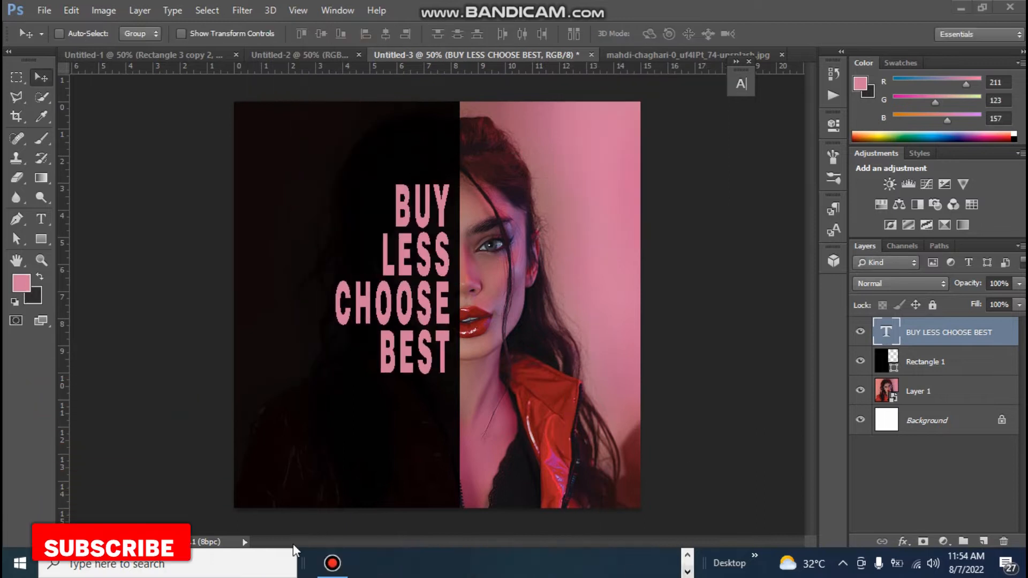
pyautogui.click(332, 562)
pyautogui.click(756, 301)
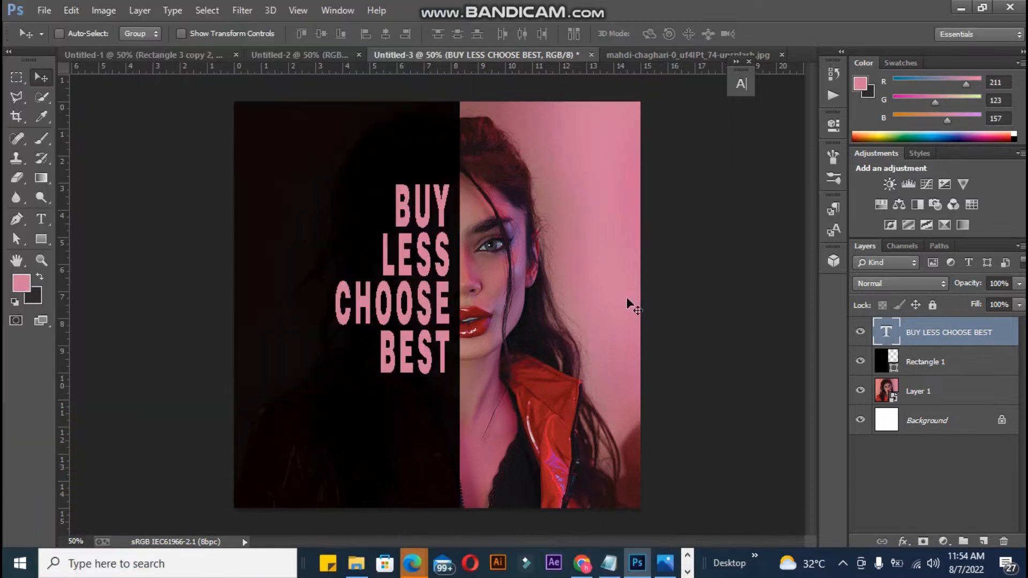
# Enlarge the headline to 191.36% so it spans the dark rectangle, place it against the photo's edge, and apply the transformation.
pyautogui.hotkey('ctrl', 't')
pyautogui.moveTo(222, 177); pyautogui.dragTo(131, 35)
pyautogui.moveTo(384, 162); pyautogui.dragTo(391, 287)
pyautogui.moveTo(156, 158); pyautogui.dragTo(69, 13)
pyautogui.moveTo(318, 194); pyautogui.dragTo(319, 329)
pyautogui.moveTo(460, 125); pyautogui.dragTo(507, 34)
pyautogui.moveTo(414, 195); pyautogui.dragTo(369, 262)
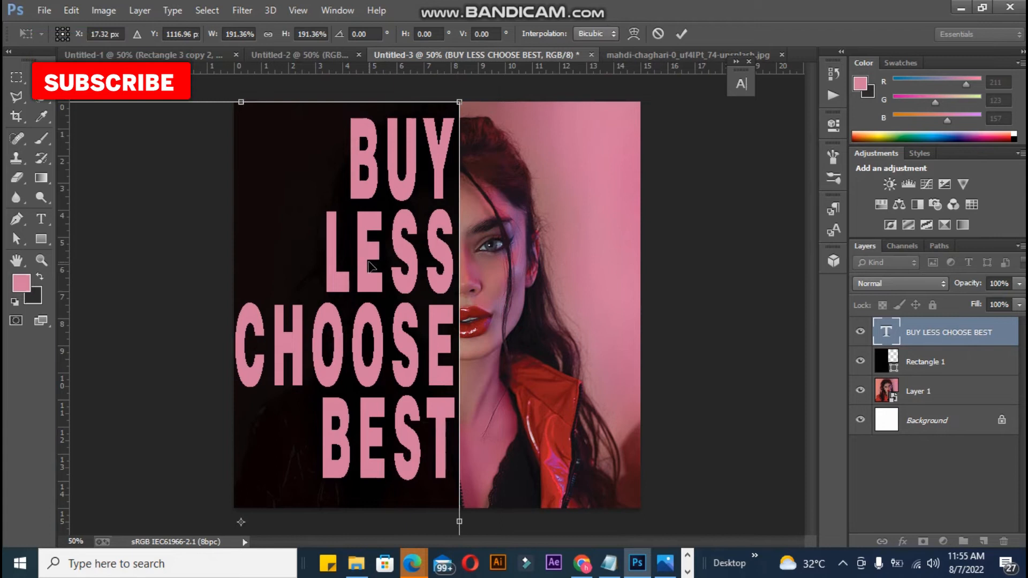
pyautogui.click(339, 16)
pyautogui.click(575, 143)
pyautogui.click(41, 78)
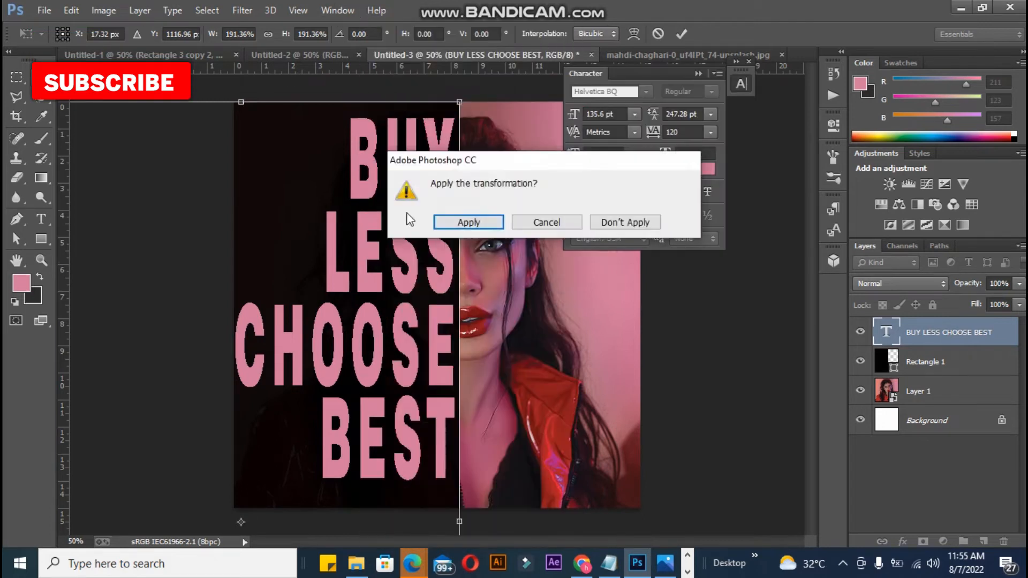
pyautogui.click(469, 223)
# Reduce the headline's font size and line spacing so that all four lines fit inside the dark rectangle with a margin.
pyautogui.doubleClick(895, 331)
pyautogui.moveTo(579, 118)
pyautogui.mouseDown()
pyautogui.moveTo(558, 123)
pyautogui.moveTo(569, 121)
pyautogui.mouseUp()
pyautogui.moveTo(636, 119); pyautogui.dragTo(670, 119)
pyautogui.moveTo(577, 115); pyautogui.dragTo(577, 117)
pyautogui.moveTo(653, 116); pyautogui.dragTo(651, 136)
pyautogui.moveTo(573, 115); pyautogui.dragTo(578, 116)
pyautogui.moveTo(656, 116); pyautogui.dragTo(665, 116)
pyautogui.click(41, 77)
pyautogui.click(699, 74)
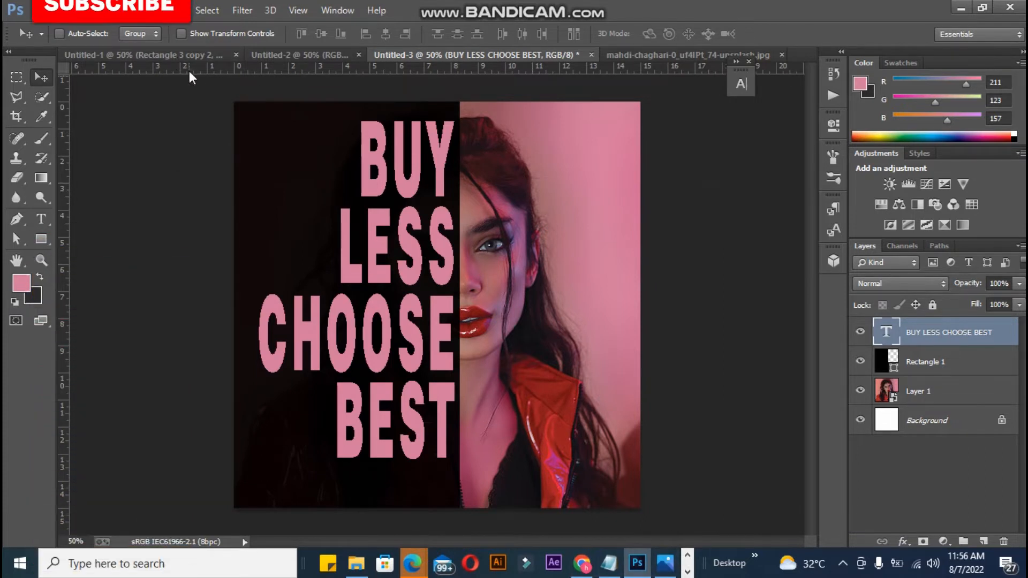
# Compare with the finished design in Untitled-1 and nudge the headline in Untitled-3 slightly down.
pyautogui.click(182, 54)
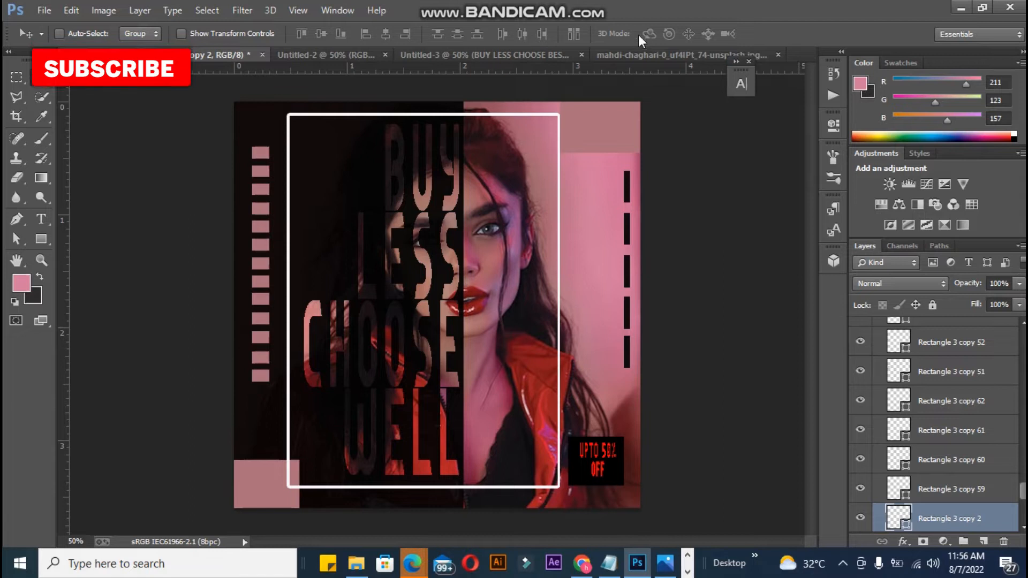
pyautogui.click(514, 55)
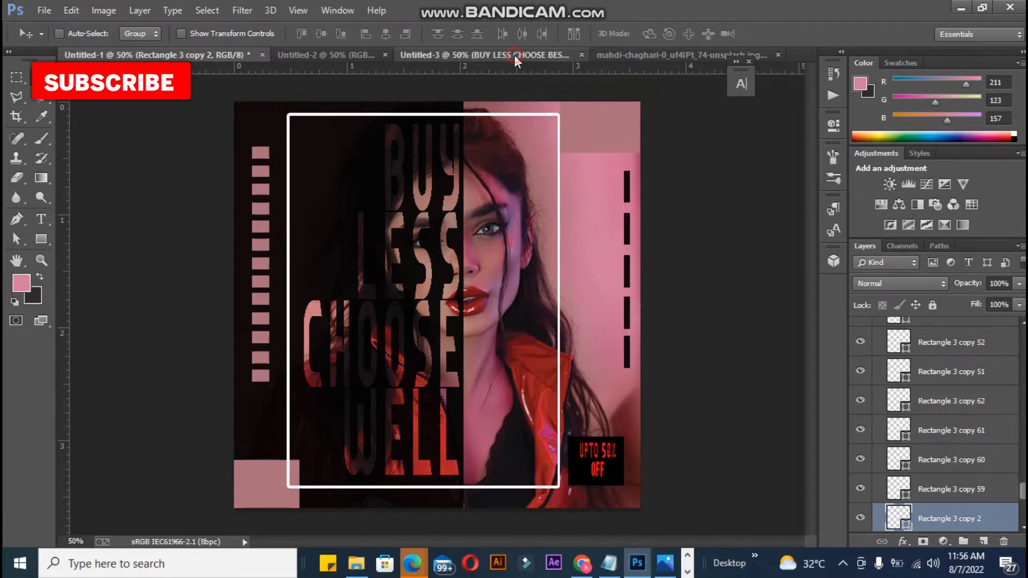
pyautogui.moveTo(431, 276); pyautogui.dragTo(434, 283)
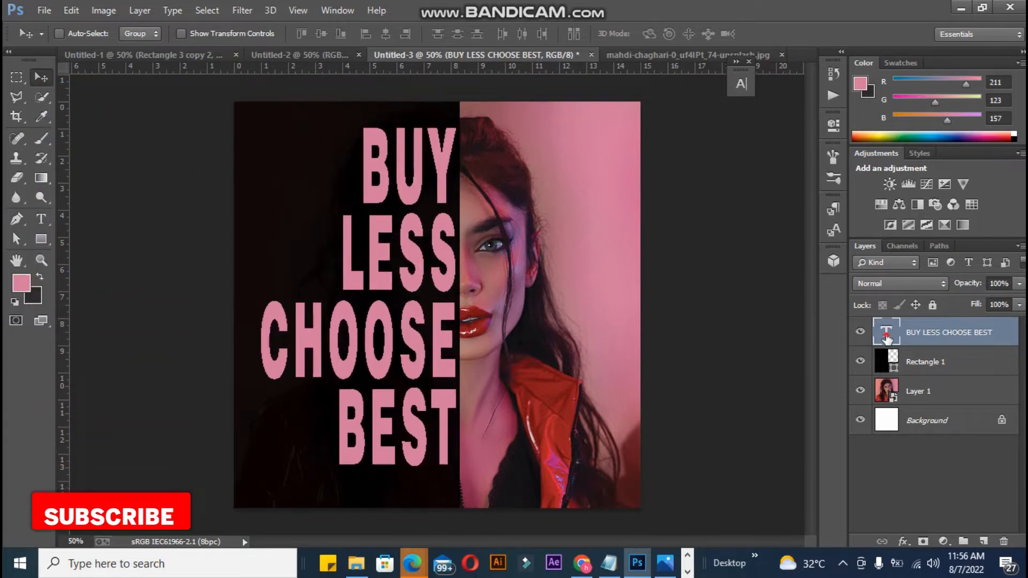
# Try to center the headline within a rectangular selection drawn over the dark rectangle.
pyautogui.click(16, 77)
pyautogui.moveTo(295, 222); pyautogui.dragTo(457, 481)
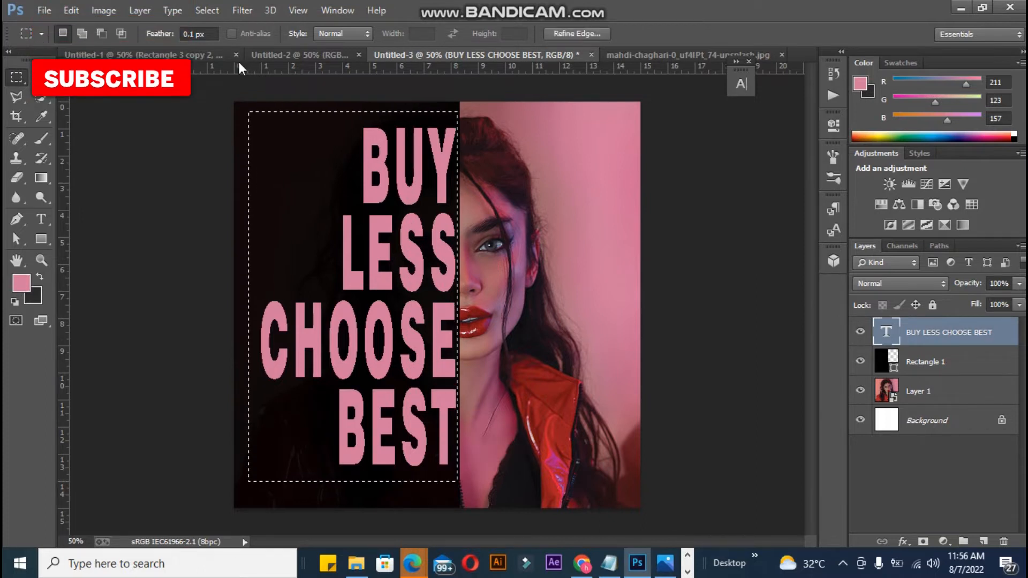
pyautogui.press('v')
pyautogui.click(316, 35)
pyautogui.click(316, 37)
pyautogui.click(390, 37)
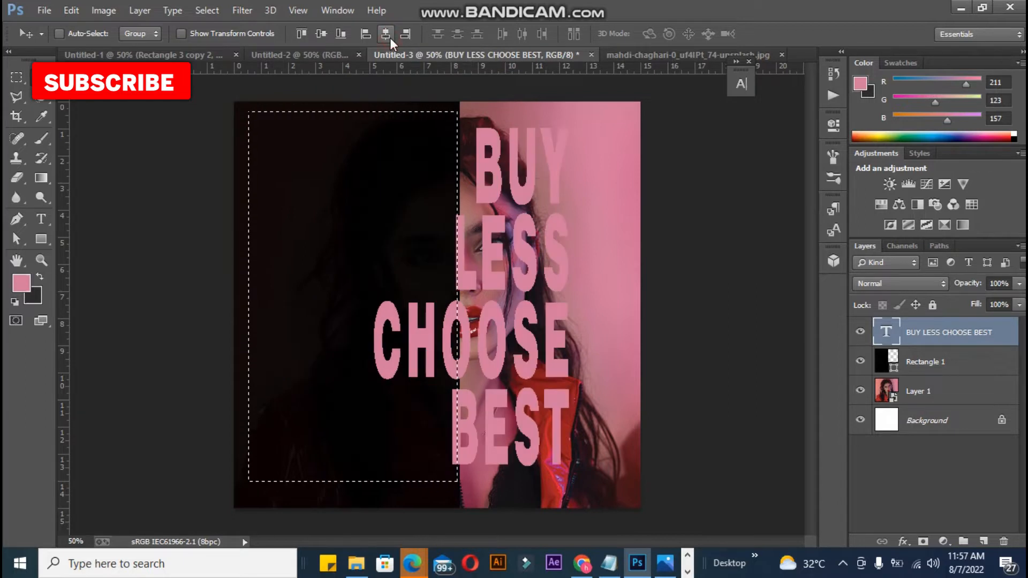
pyautogui.hotkey('ctrl', 'd')
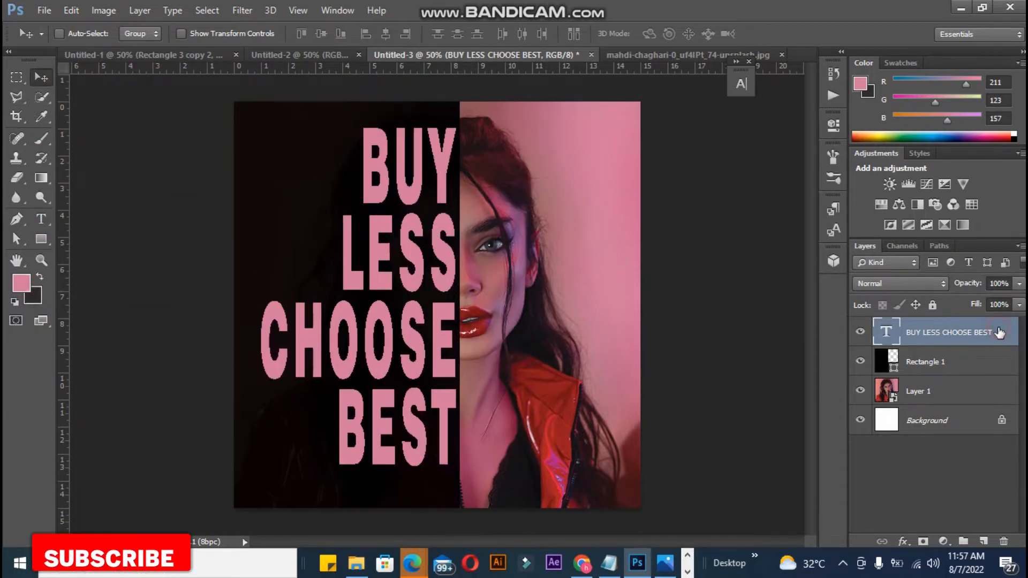
# Set the headline's fill opacity to 0% with a Shallow knockout, and group it with the dark rectangle.
pyautogui.doubleClick(1000, 332)
pyautogui.moveTo(813, 284); pyautogui.dragTo(741, 283)
pyautogui.click(779, 313)
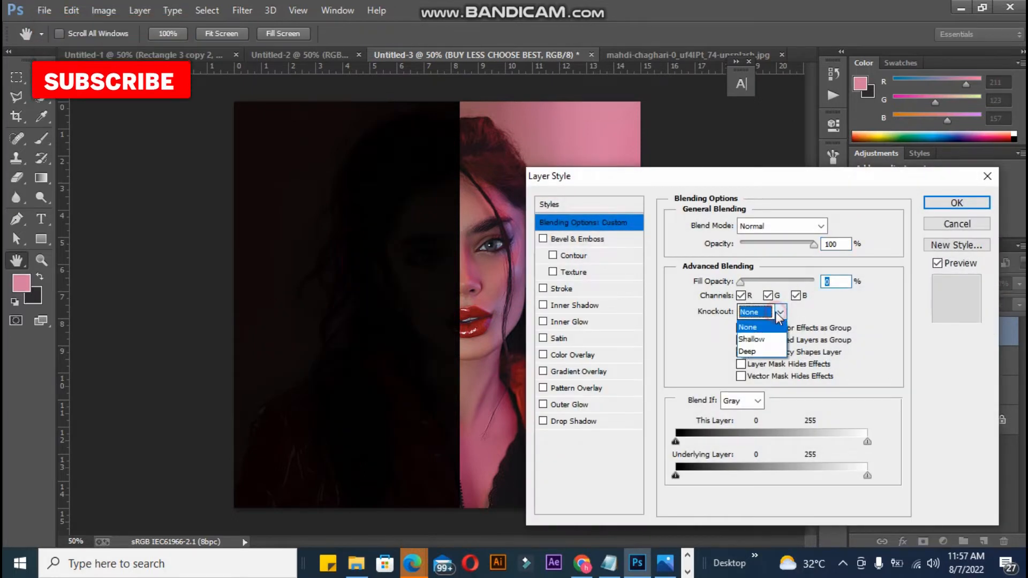
pyautogui.click(773, 340)
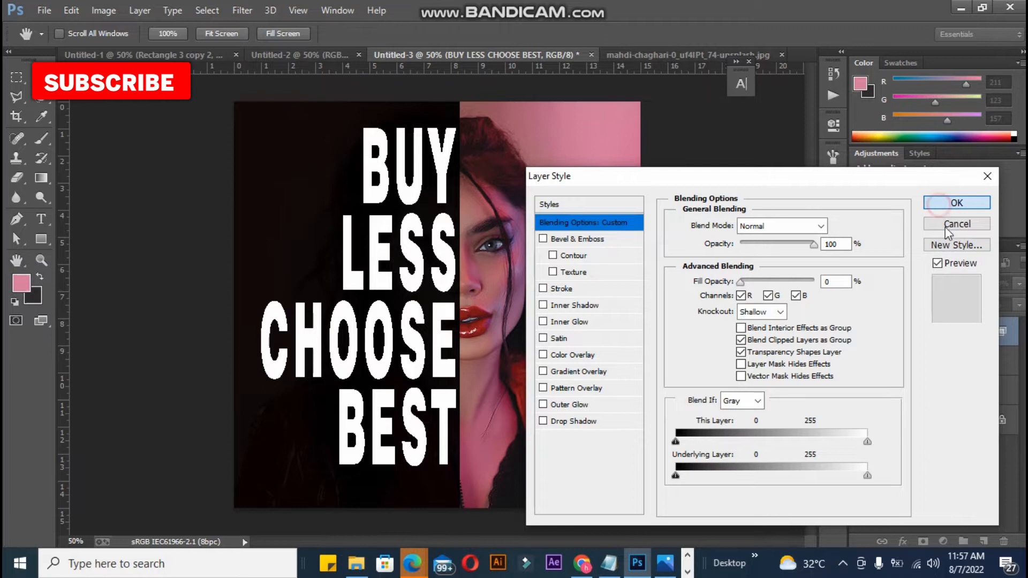
pyautogui.click(940, 205)
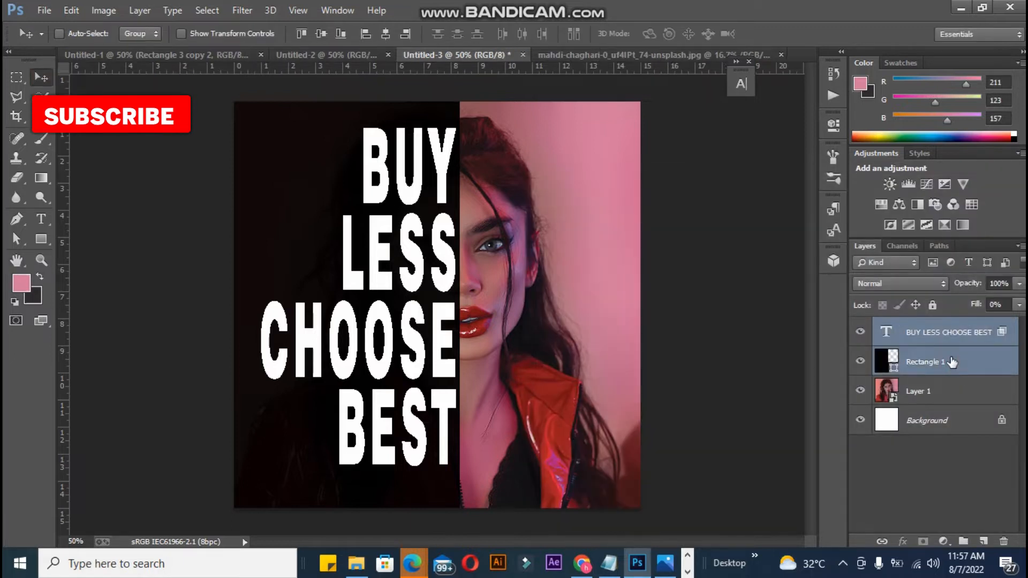
pyautogui.hotkey('ctrl', 'g')
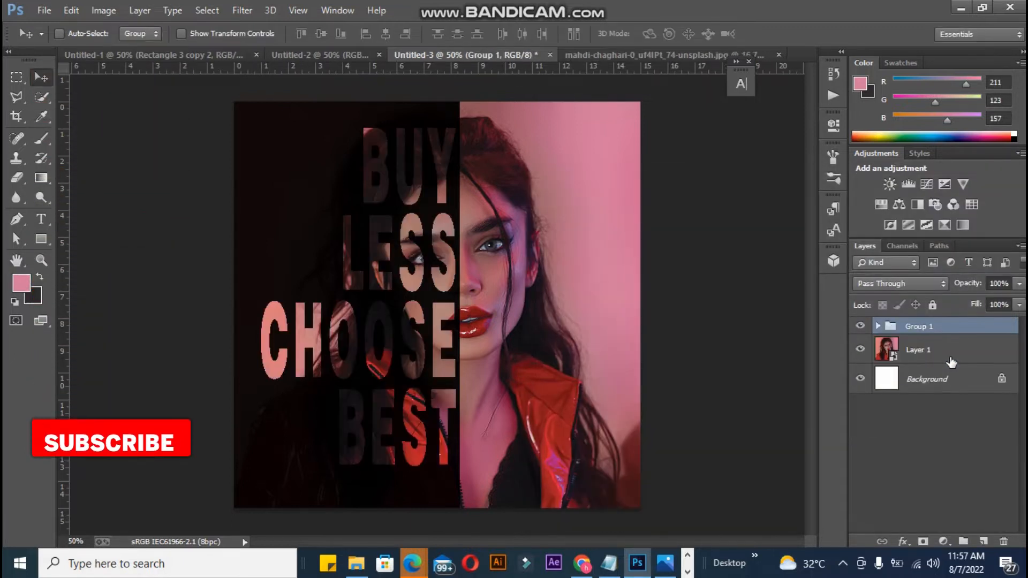
# Move the headline inside the group about 0.22 in left and 0.46 in down.
pyautogui.click(878, 326)
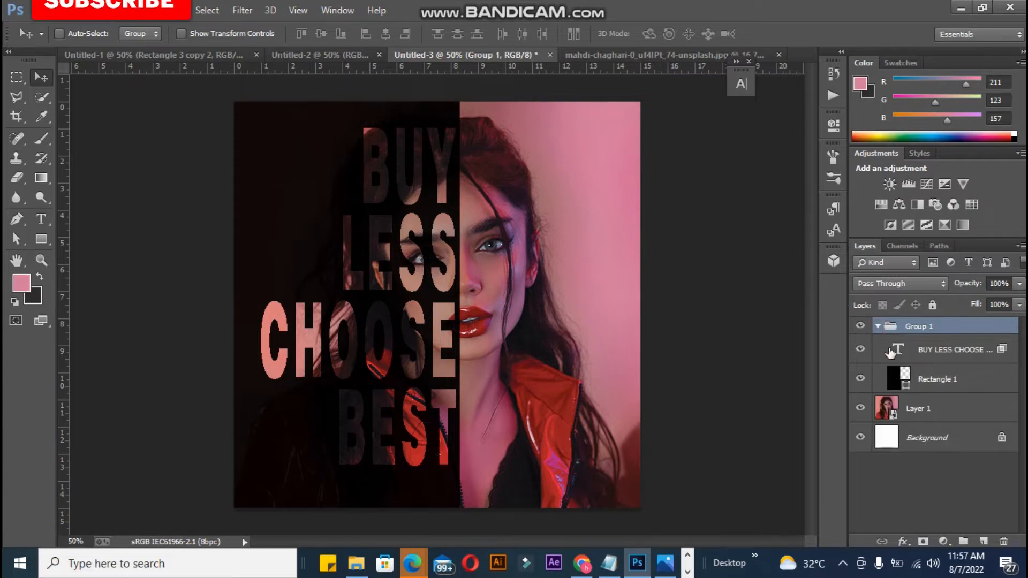
pyautogui.click(900, 351)
pyautogui.moveTo(428, 271); pyautogui.dragTo(421, 283)
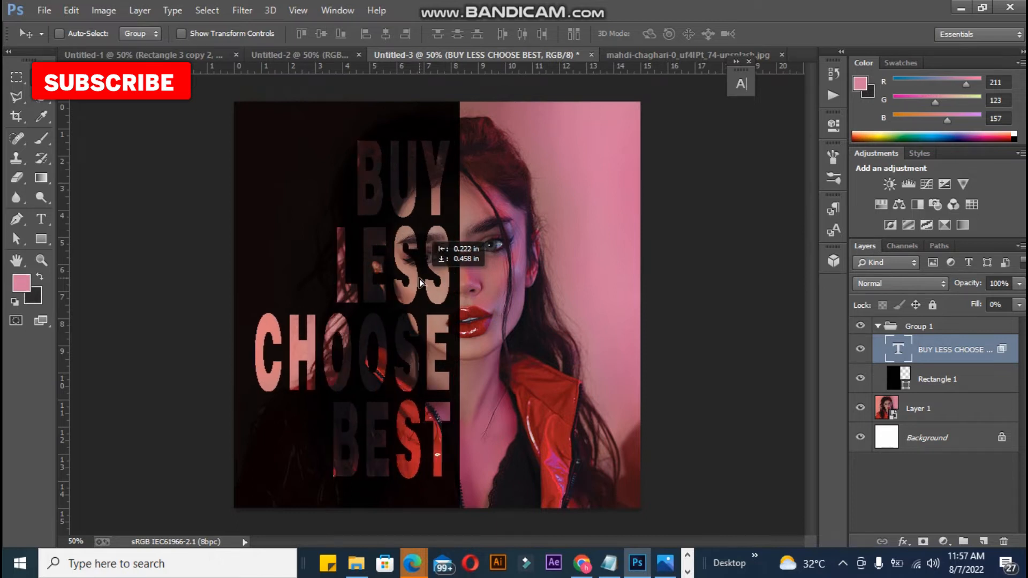
# Widen the dark rectangle to 102.66% towards the face and apply the transformation.
pyautogui.click(888, 380)
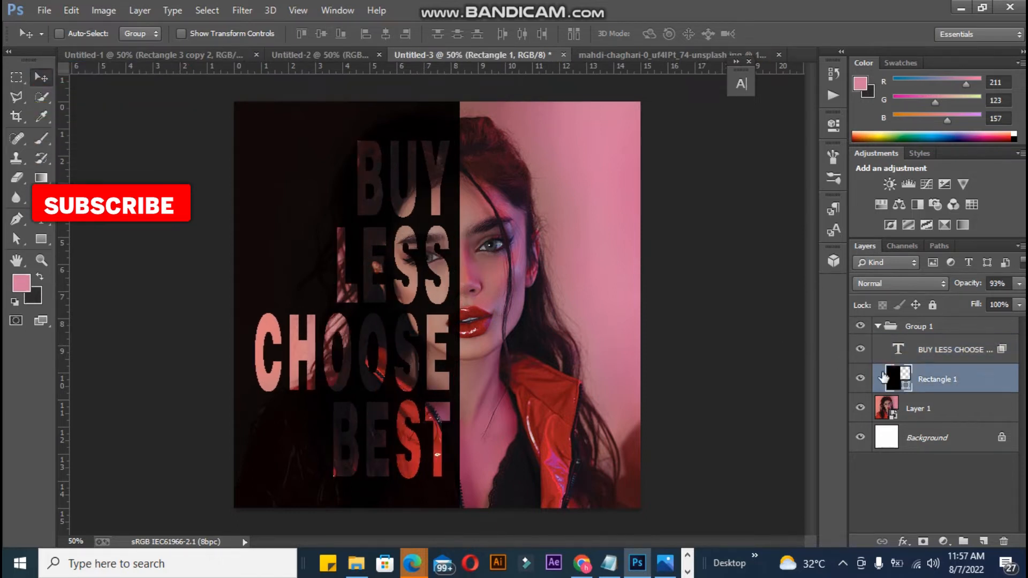
pyautogui.hotkey('ctrl', 't')
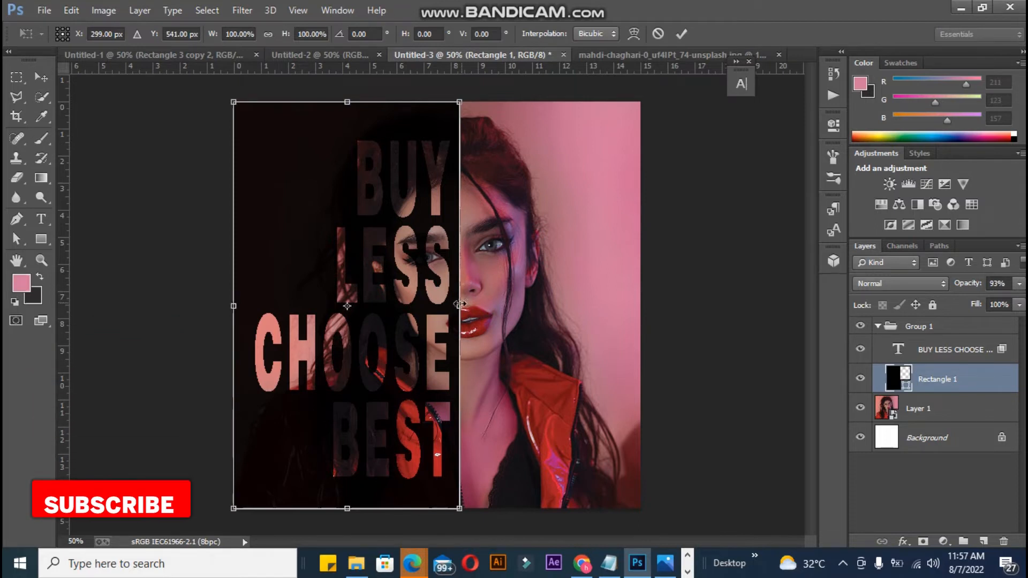
pyautogui.moveTo(459, 306); pyautogui.dragTo(465, 305)
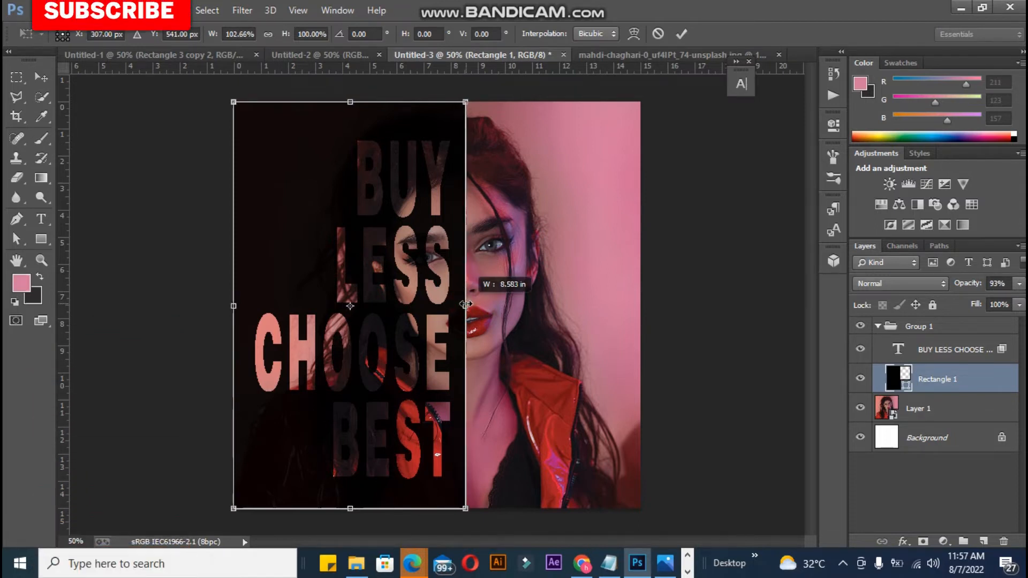
pyautogui.press('Return')
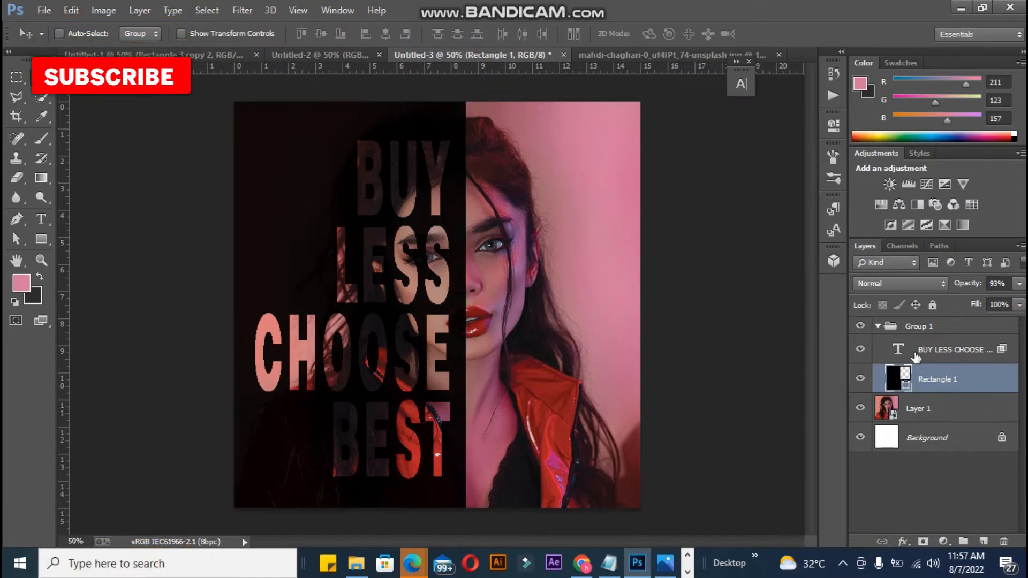
# Shift the headline right and slightly up so it sits just inside the widened dark rectangle's edge.
pyautogui.click(905, 354)
pyautogui.moveTo(389, 295); pyautogui.dragTo(394, 290)
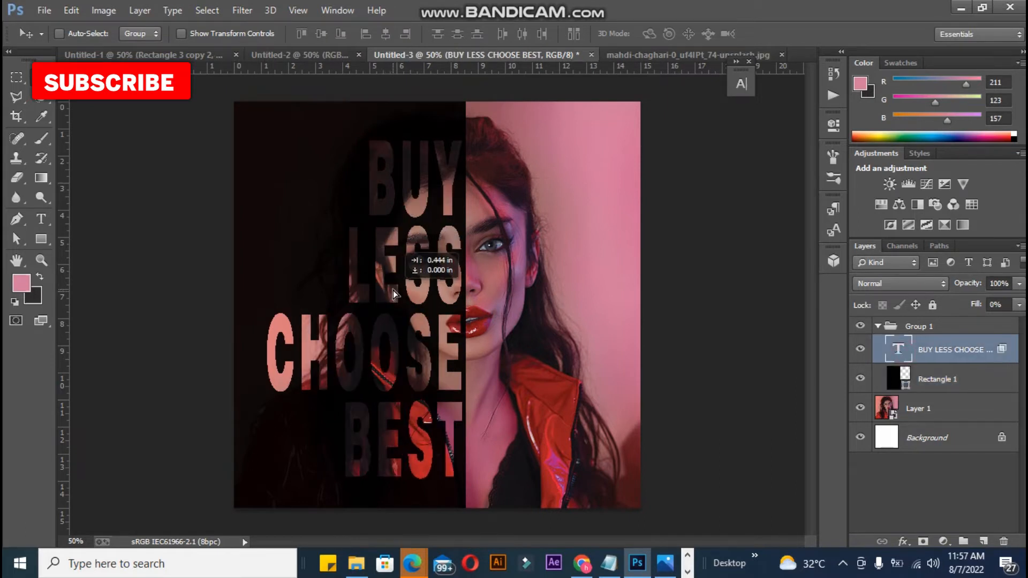
pyautogui.moveTo(393, 292); pyautogui.dragTo(396, 281)
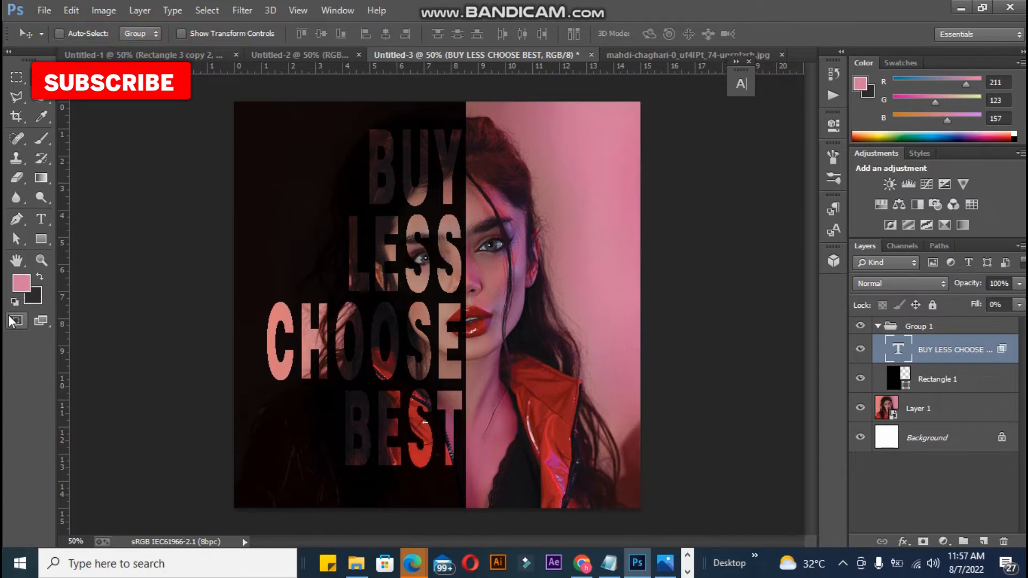
# Draw a rectangle of about 854 × 980 px above the headline group, spanning most of the canvas.
pyautogui.click(895, 378)
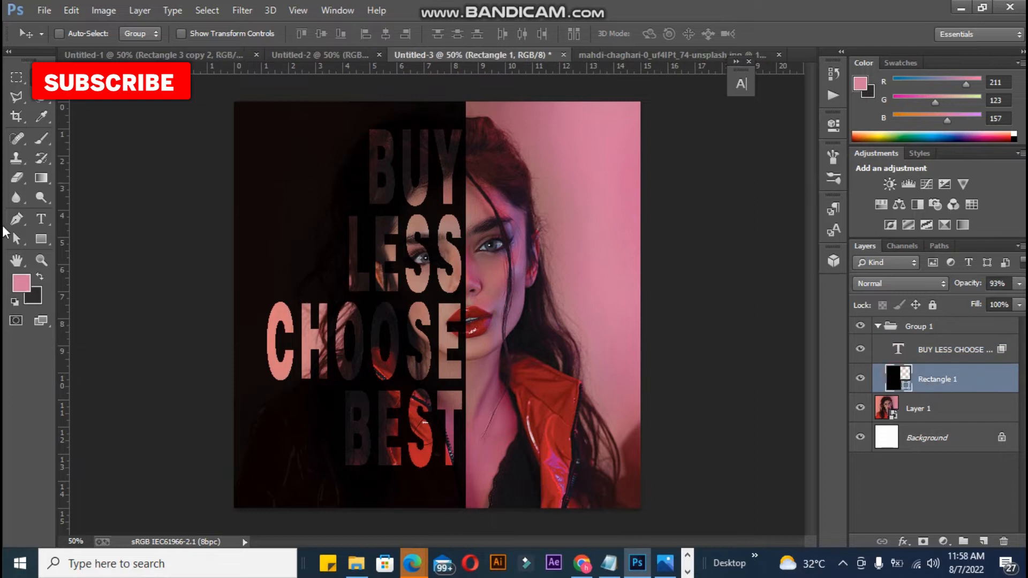
pyautogui.click(41, 239)
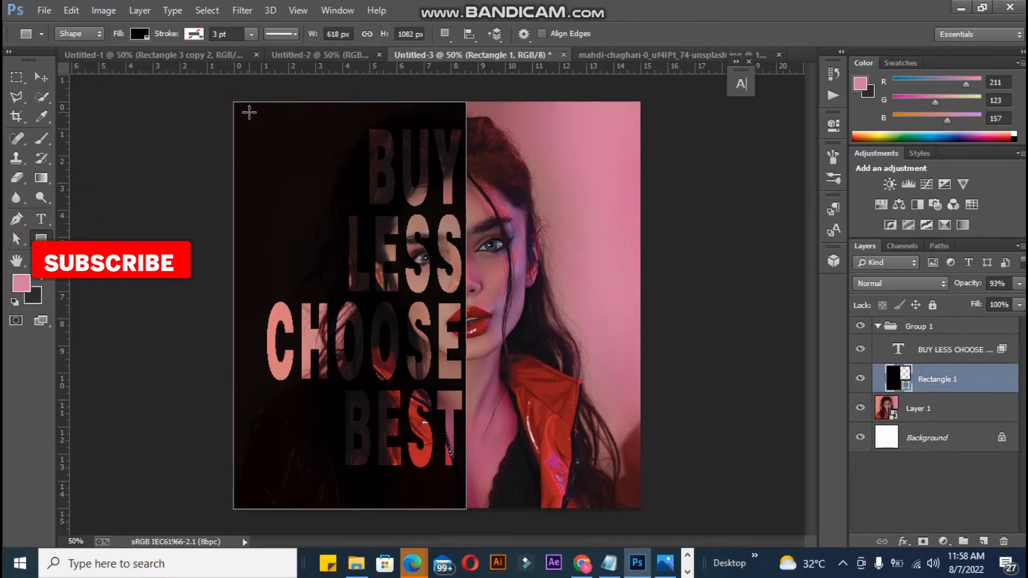
pyautogui.click(889, 327)
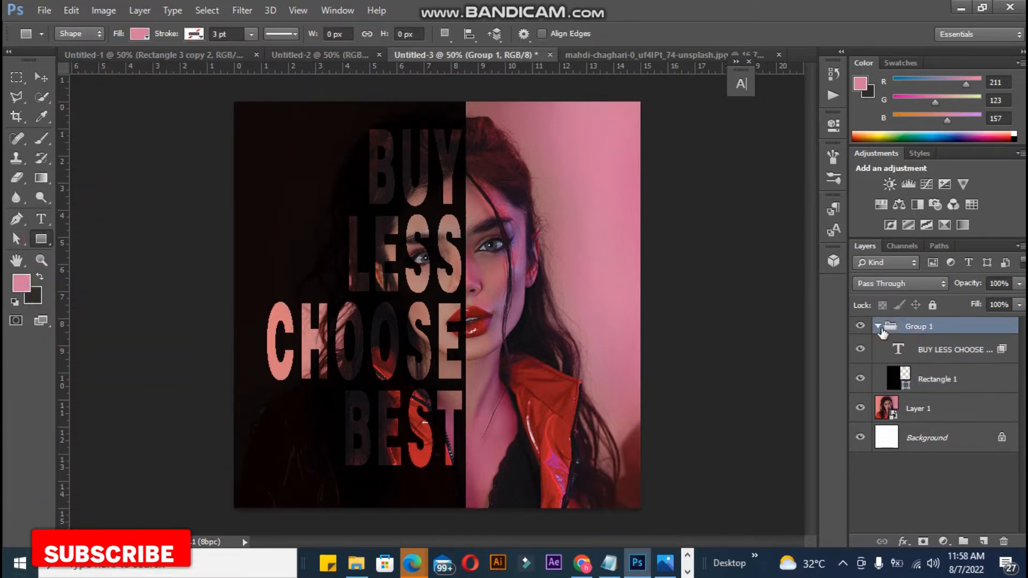
pyautogui.click(877, 327)
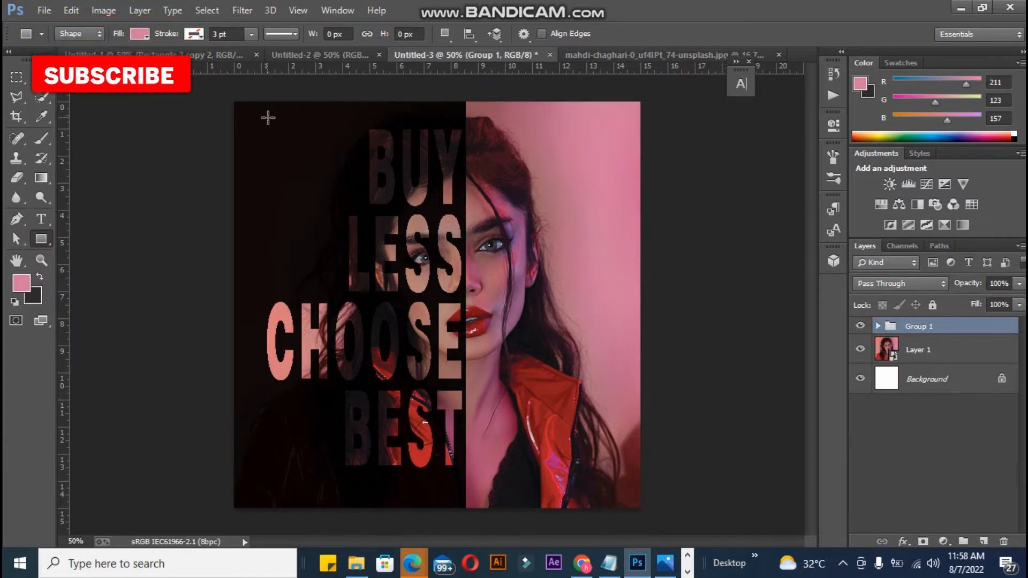
pyautogui.moveTo(415, 320); pyautogui.dragTo(586, 487)
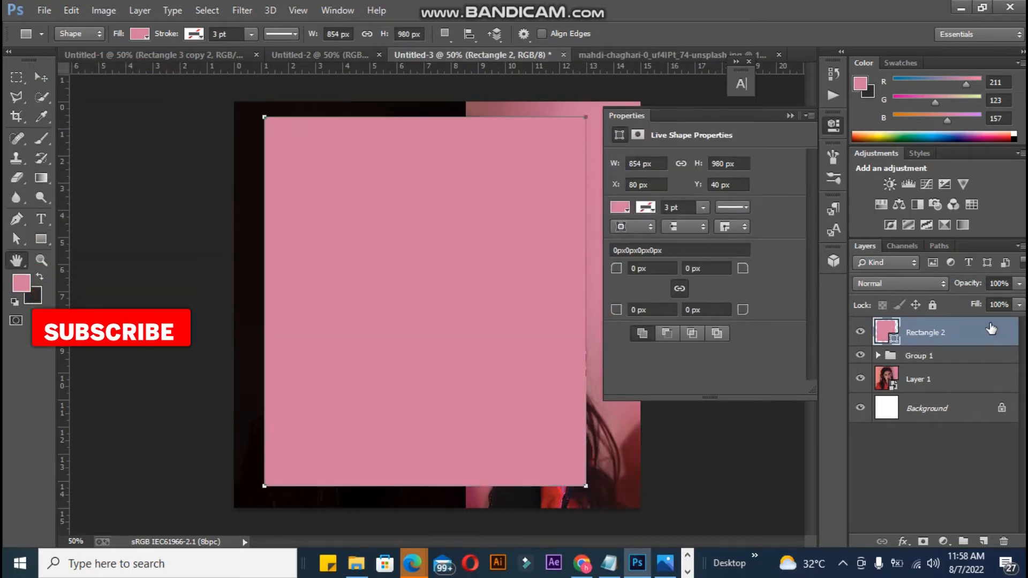
# Set the new rectangle's fill opacity to 0% and add an outside stroke in pink d37b9d sampled from the photo.
pyautogui.doubleClick(1000, 339)
pyautogui.moveTo(814, 282); pyautogui.dragTo(729, 281)
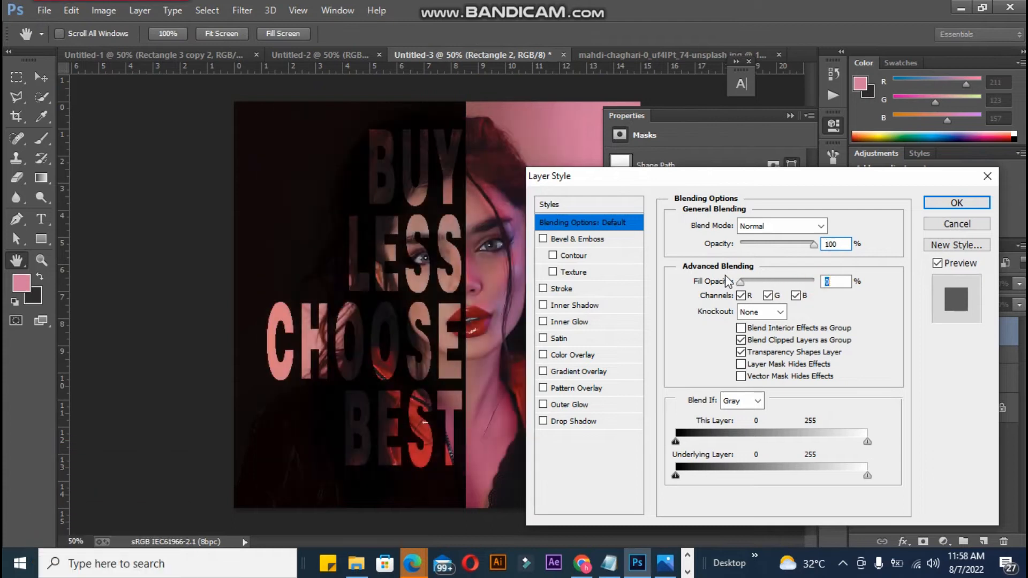
pyautogui.click(560, 292)
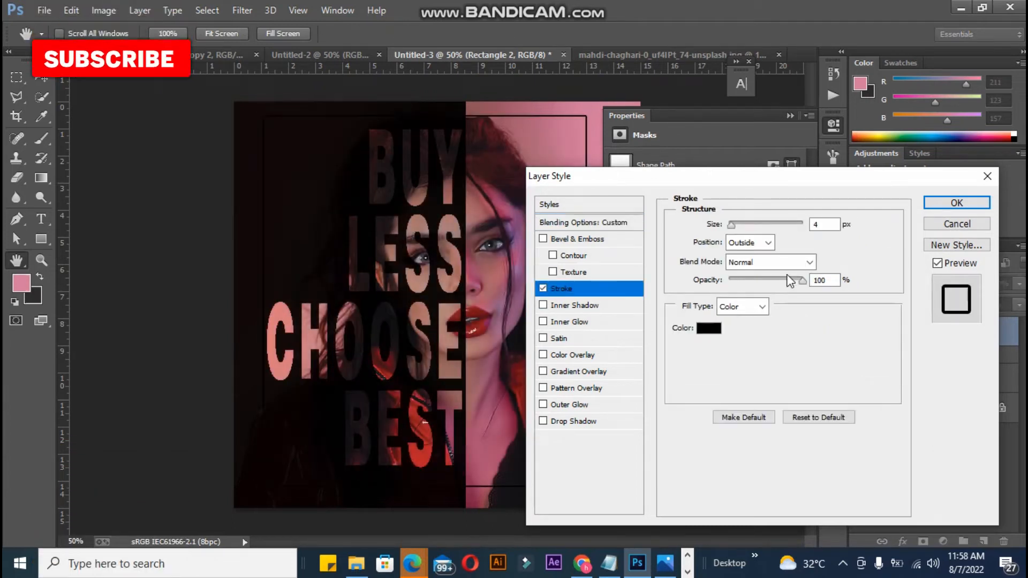
pyautogui.click(706, 331)
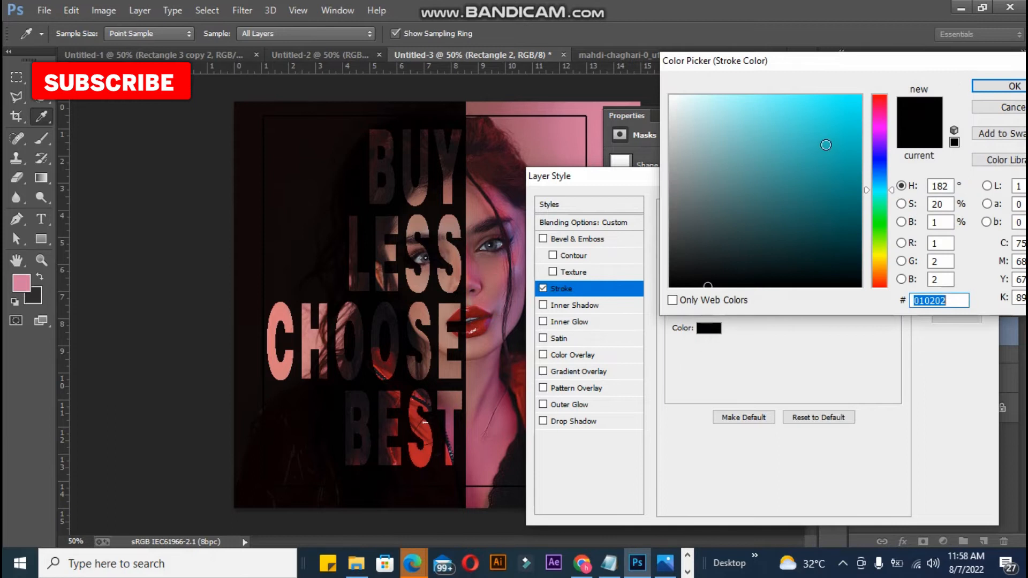
pyautogui.click(542, 128)
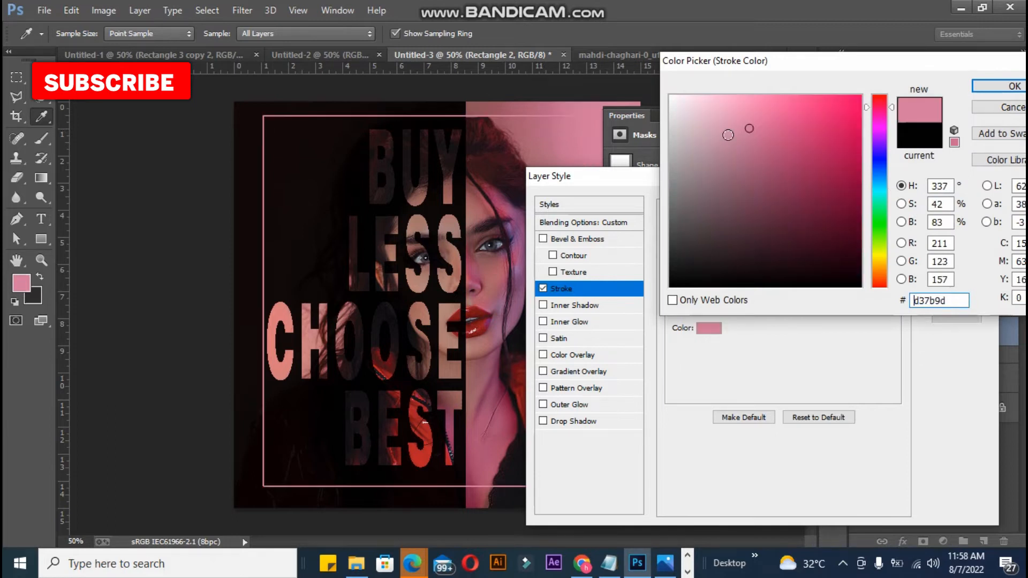
pyautogui.click(988, 87)
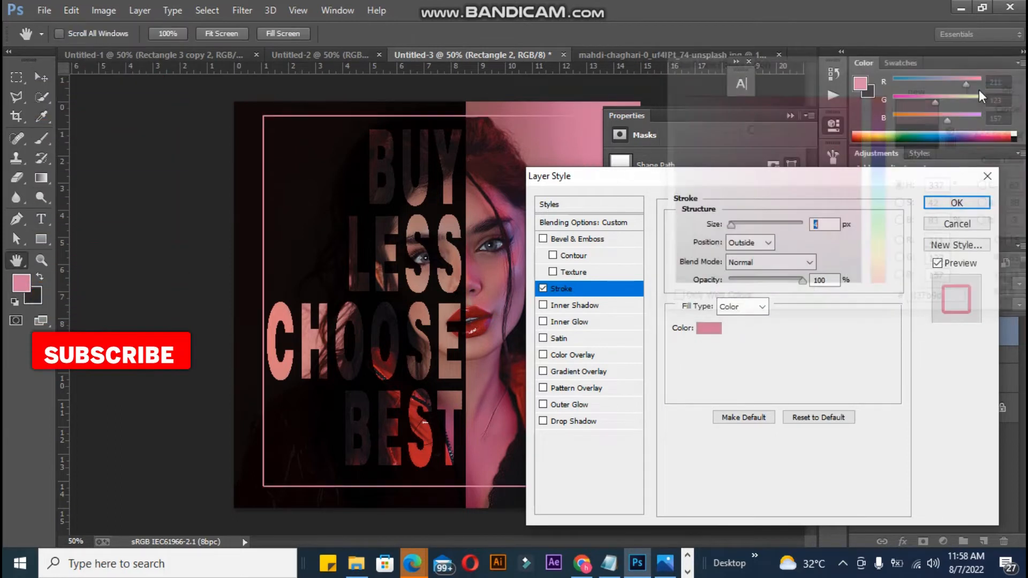
# Change the frame's stroke to white with a size of 5 px and apply the layer style.
pyautogui.click(702, 328)
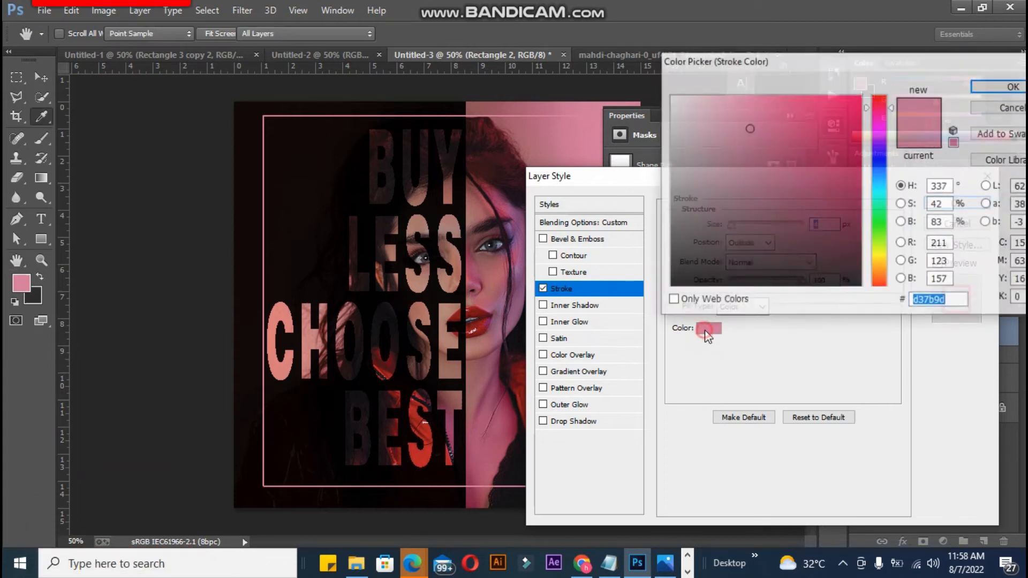
pyautogui.click(671, 97)
pyautogui.click(999, 88)
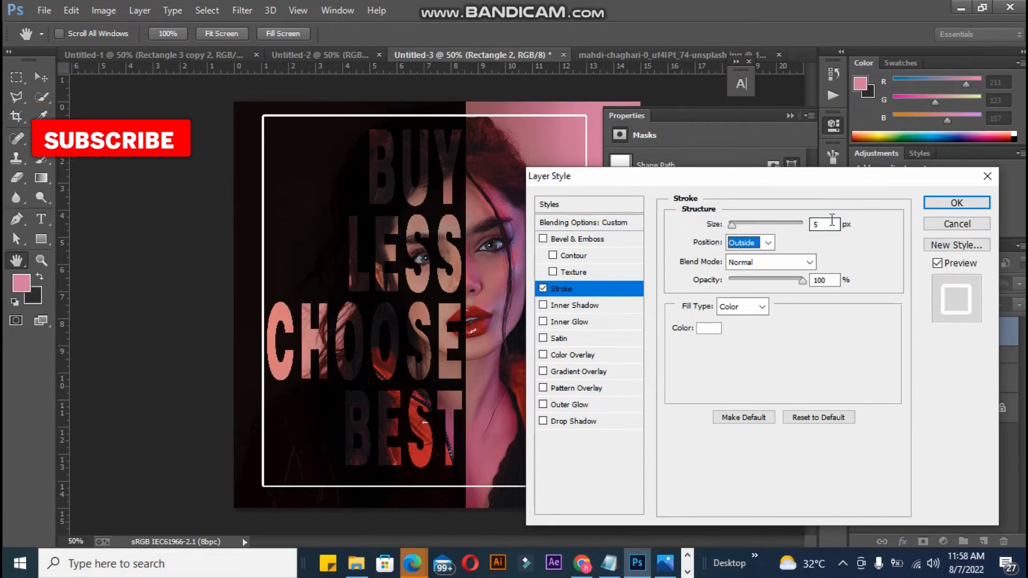
pyautogui.click(958, 209)
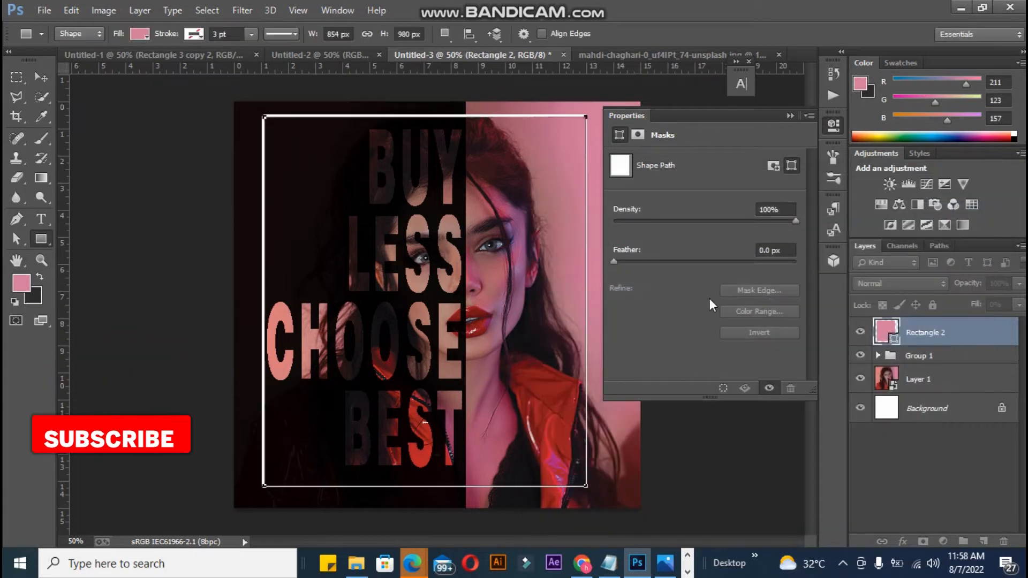
# Move the white frame slightly left and down to X 66 px, Y 51 px, and collapse its properties.
pyautogui.click(39, 80)
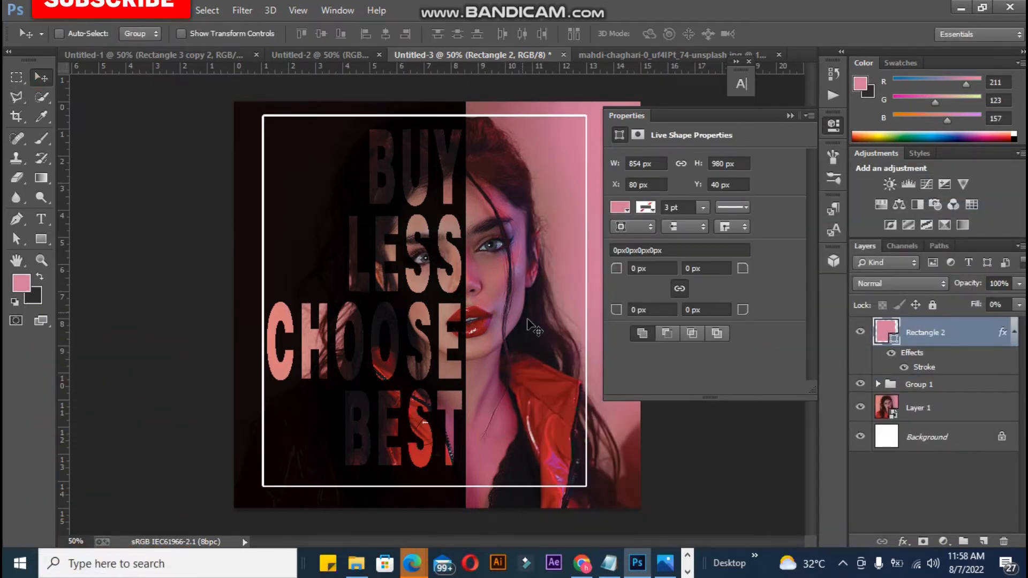
pyautogui.moveTo(584, 367); pyautogui.dragTo(584, 371)
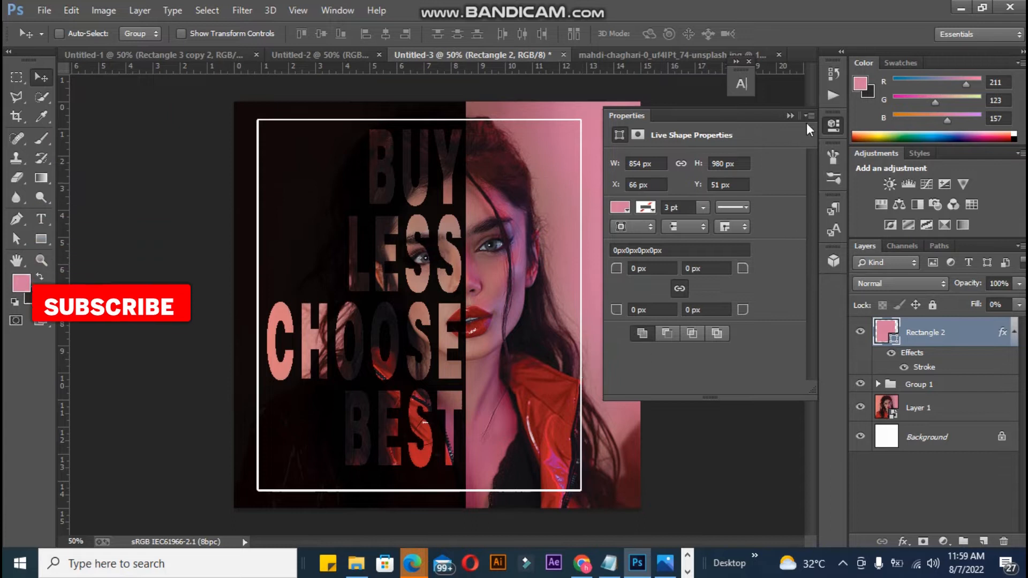
pyautogui.click(788, 115)
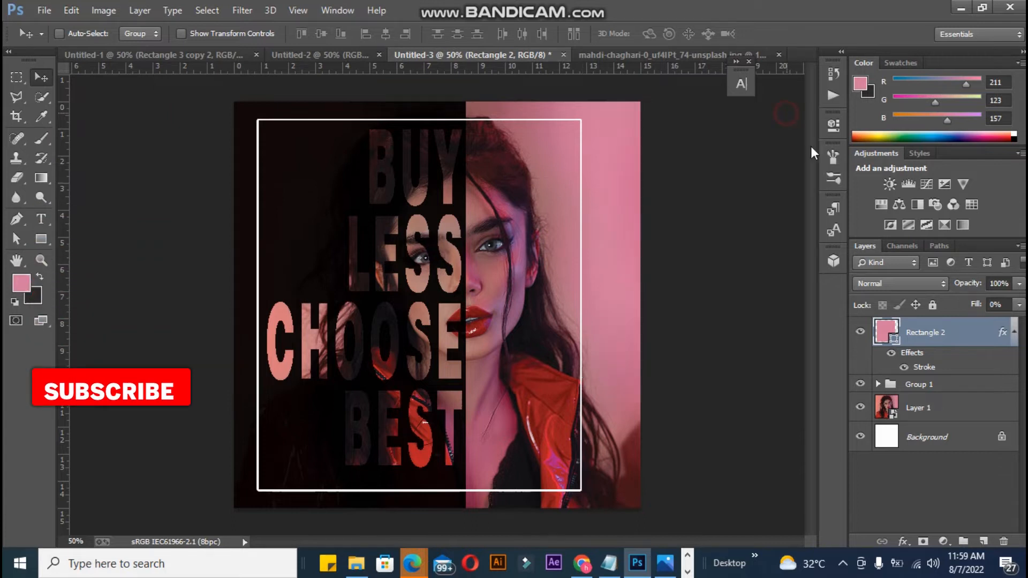
# Widen the dark rectangle inside the group to 103.24% towards the face and apply the transformation.
pyautogui.click(878, 384)
pyautogui.click(892, 433)
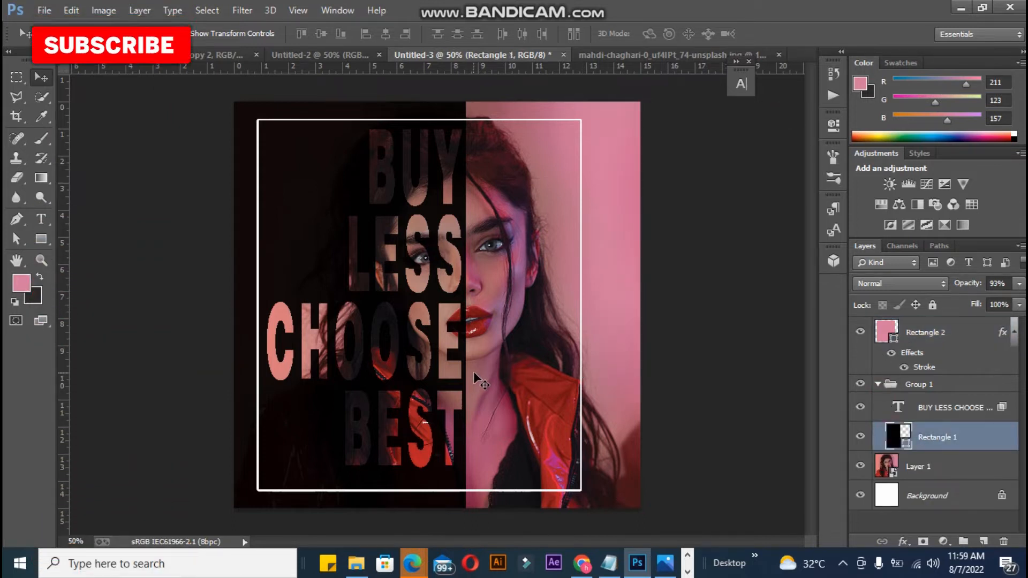
pyautogui.hotkey('ctrl', 't')
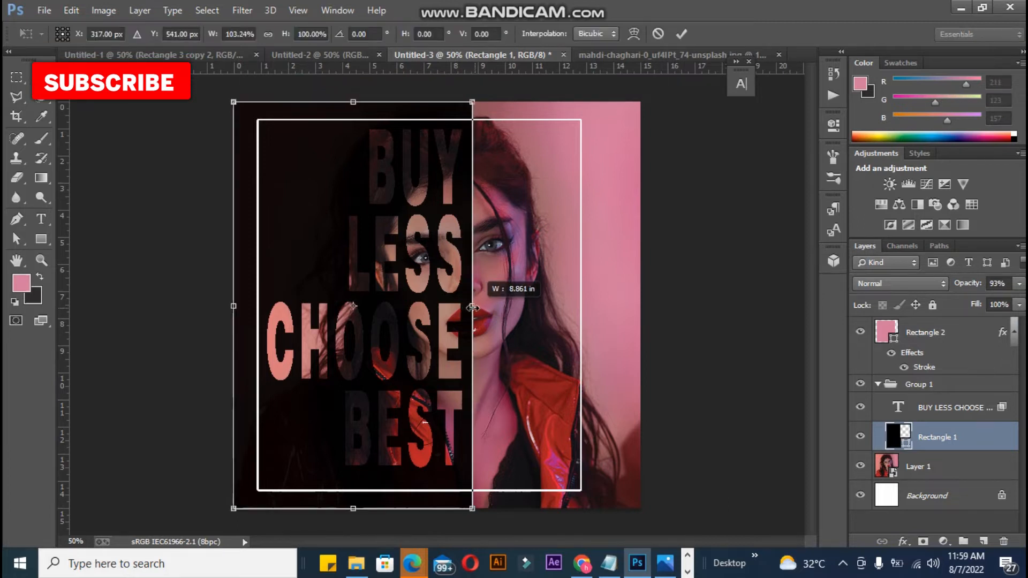
pyautogui.moveTo(475, 308); pyautogui.dragTo(475, 307)
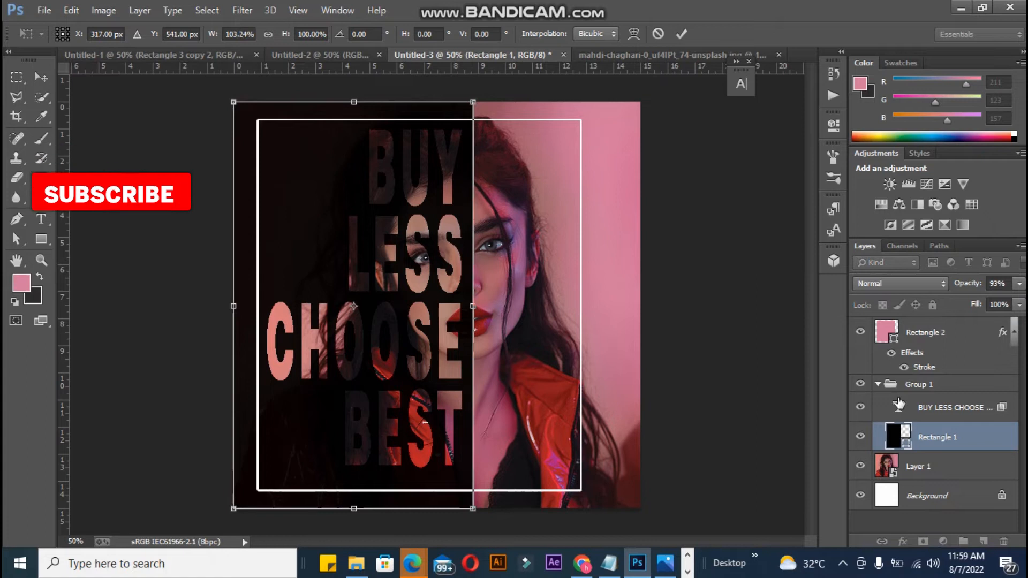
pyautogui.press('Return')
# Shift the headline slightly right and down towards the dark rectangle's edge, and move the white frame slightly right.
pyautogui.click(900, 405)
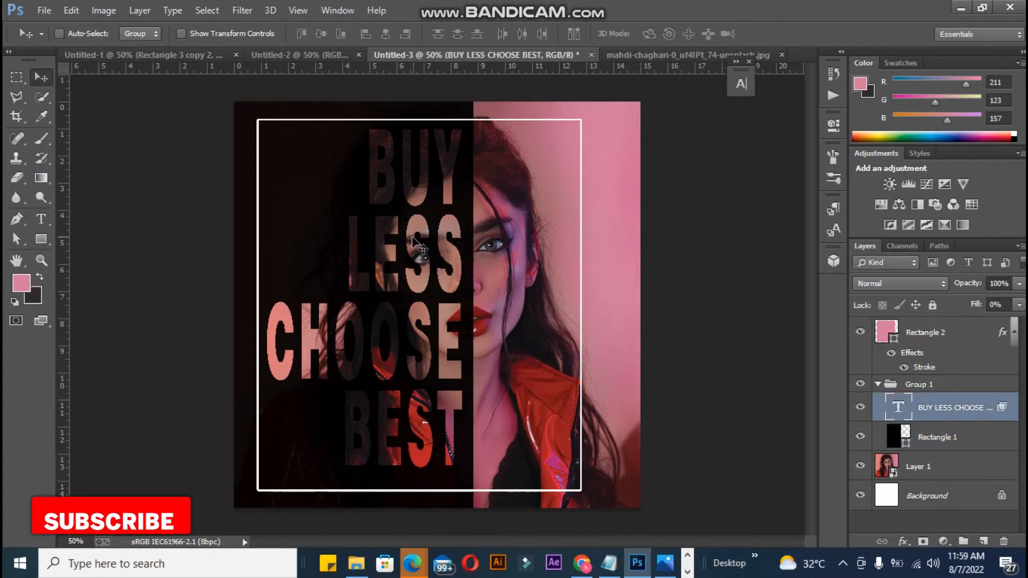
pyautogui.moveTo(418, 239); pyautogui.dragTo(420, 248)
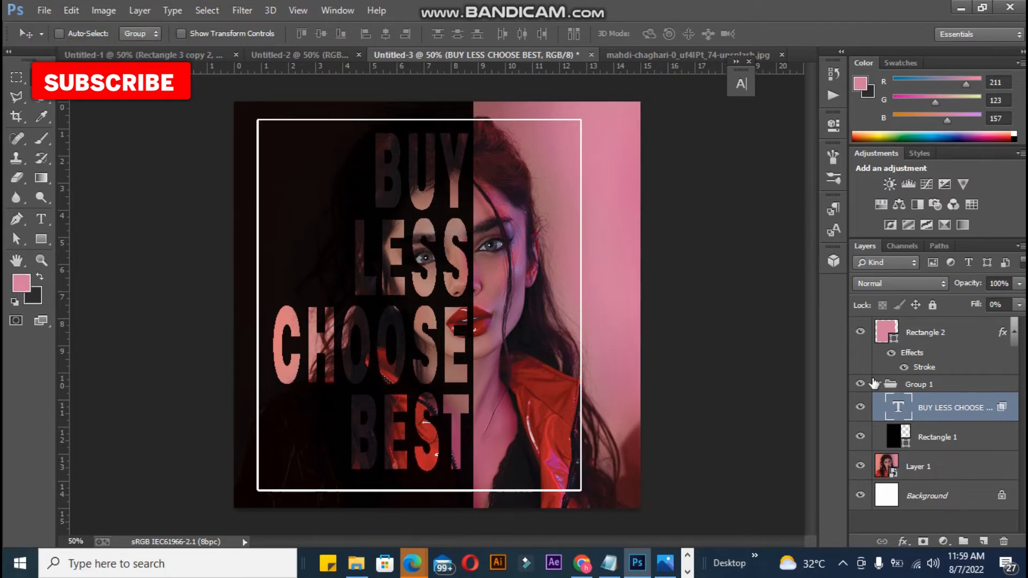
pyautogui.click(889, 385)
pyautogui.click(892, 326)
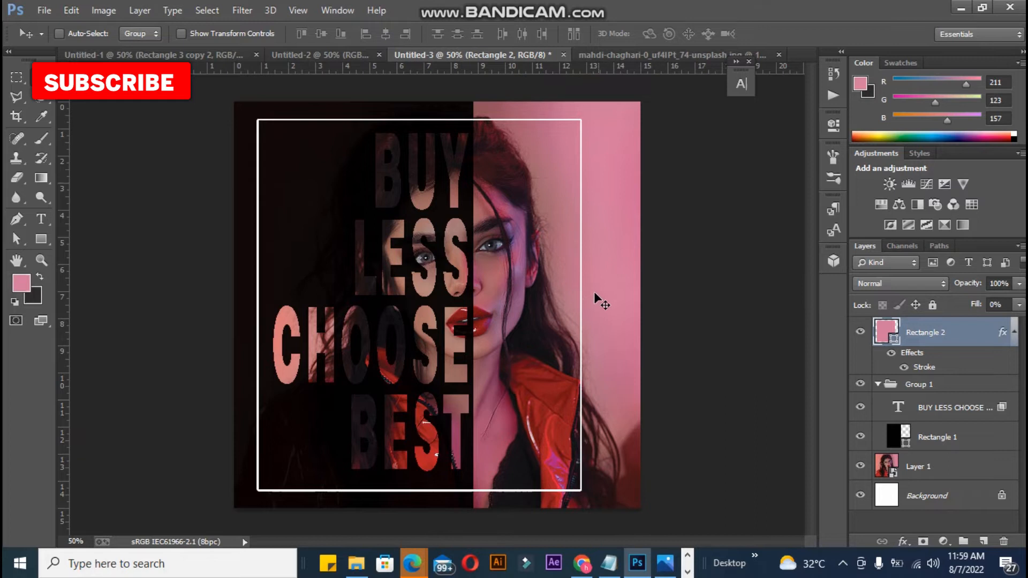
pyautogui.moveTo(582, 322); pyautogui.dragTo(586, 322)
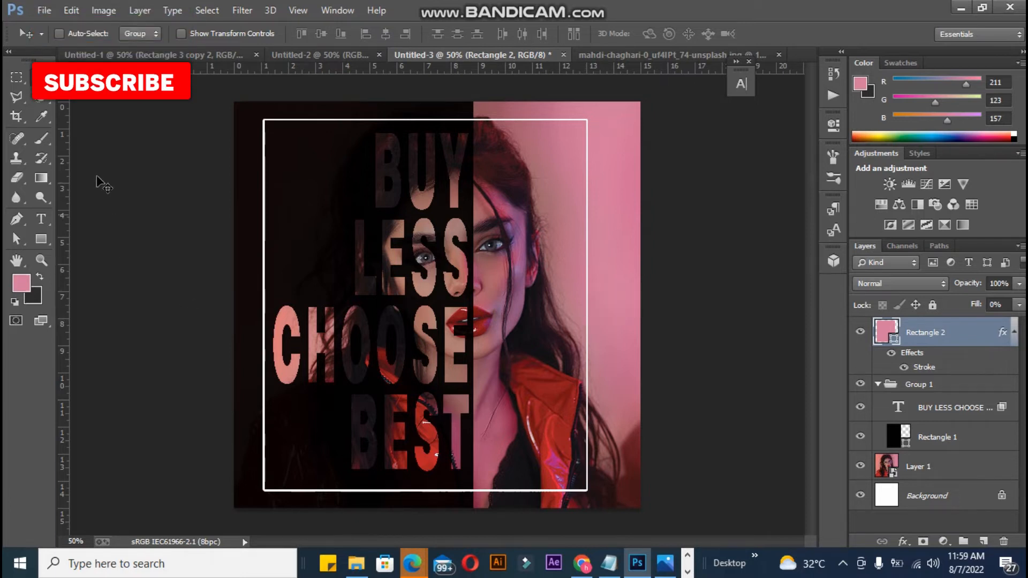
# Reduce the white frame's stroke size to 3 px and apply the layer style.
pyautogui.doubleClick(886, 335)
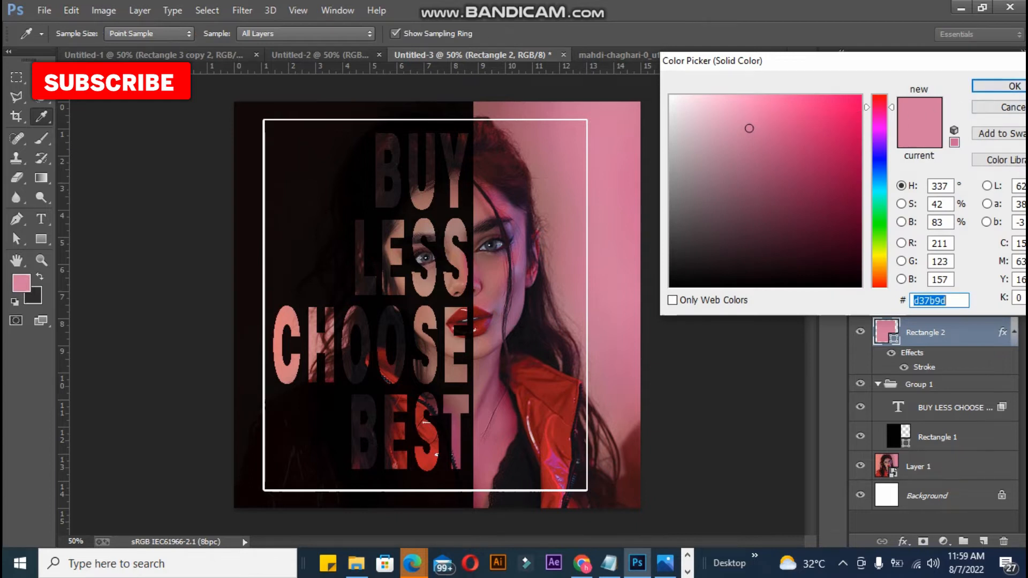
pyautogui.click(1000, 85)
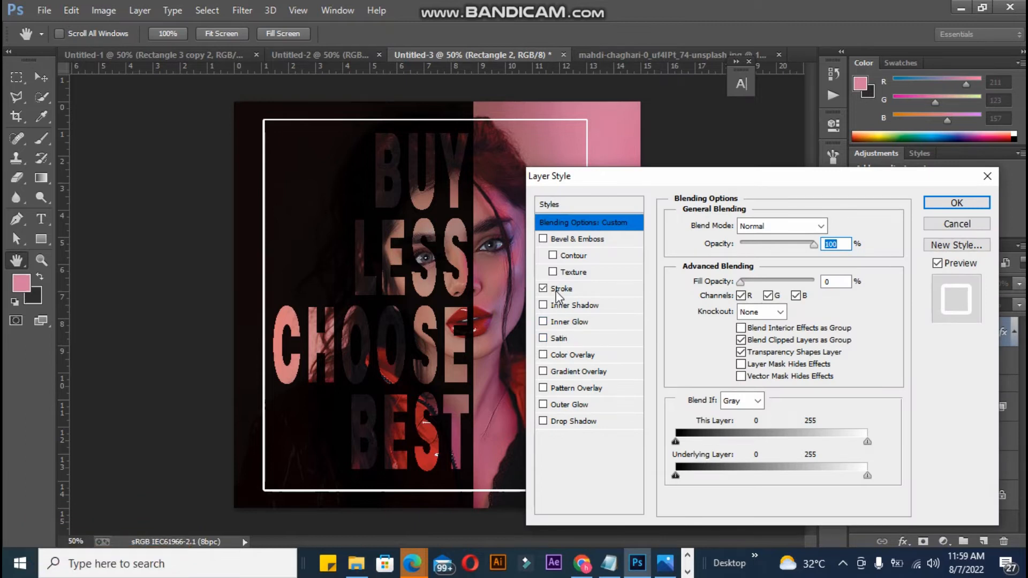
pyautogui.doubleClick(832, 225)
pyautogui.write('3')
pyautogui.press('Tab')
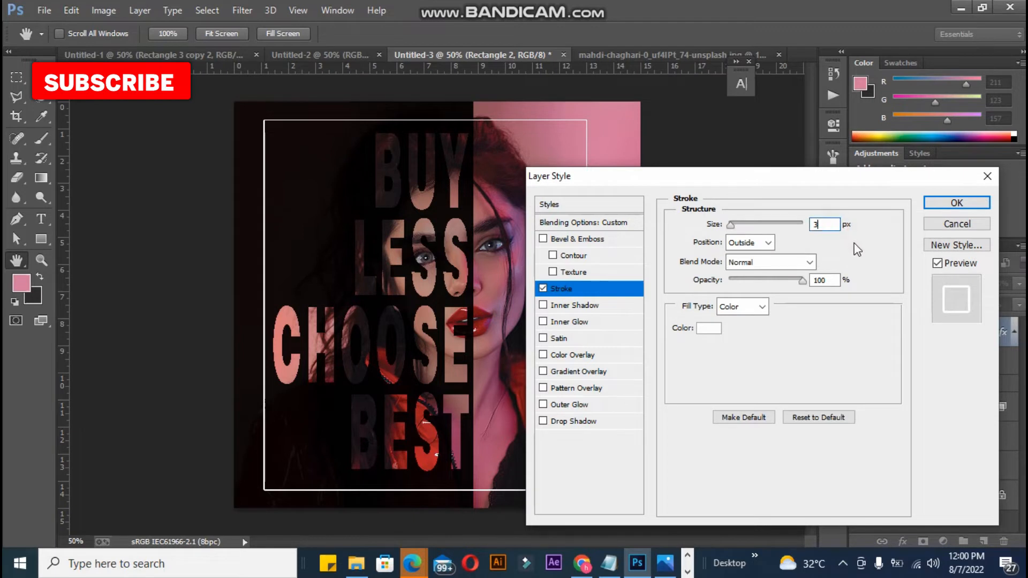
pyautogui.click(939, 203)
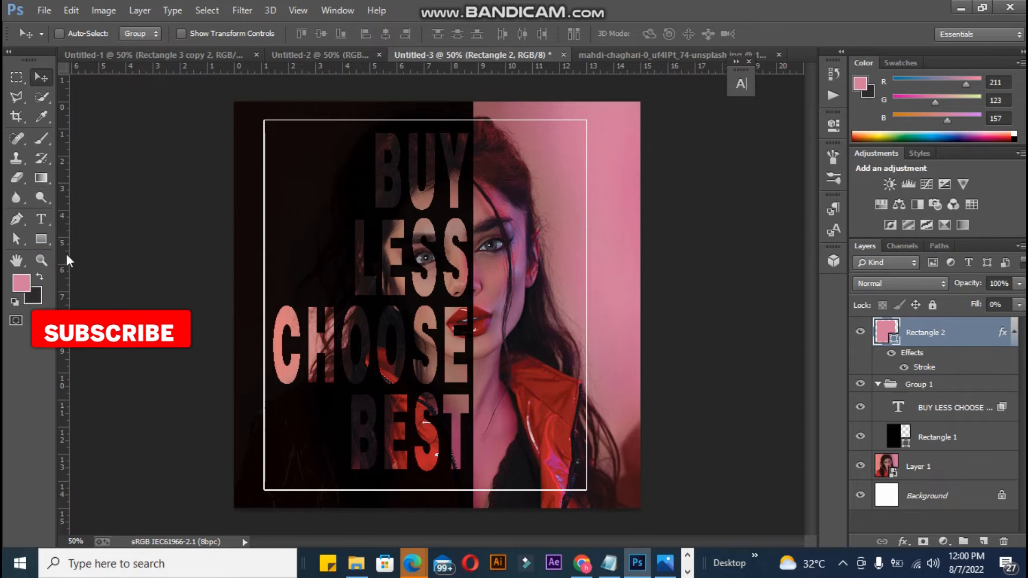
pyautogui.click(42, 239)
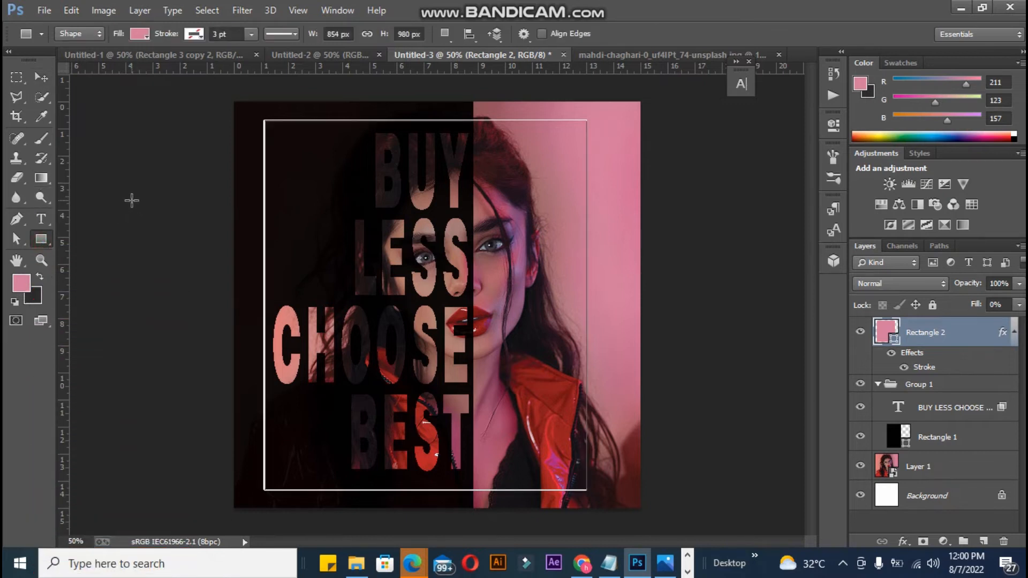
pyautogui.moveTo(555, 110); pyautogui.dragTo(615, 159)
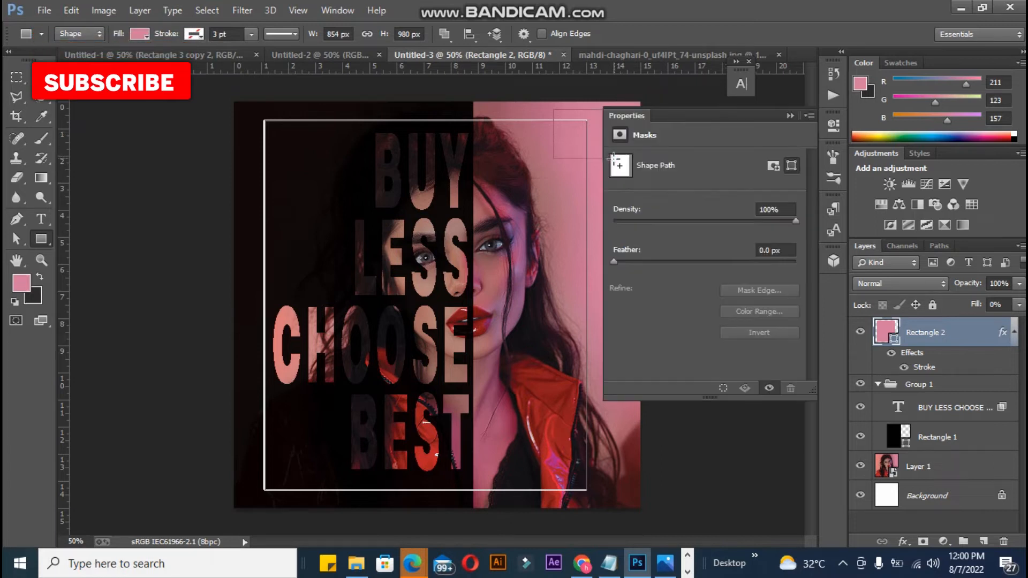
pyautogui.click(790, 117)
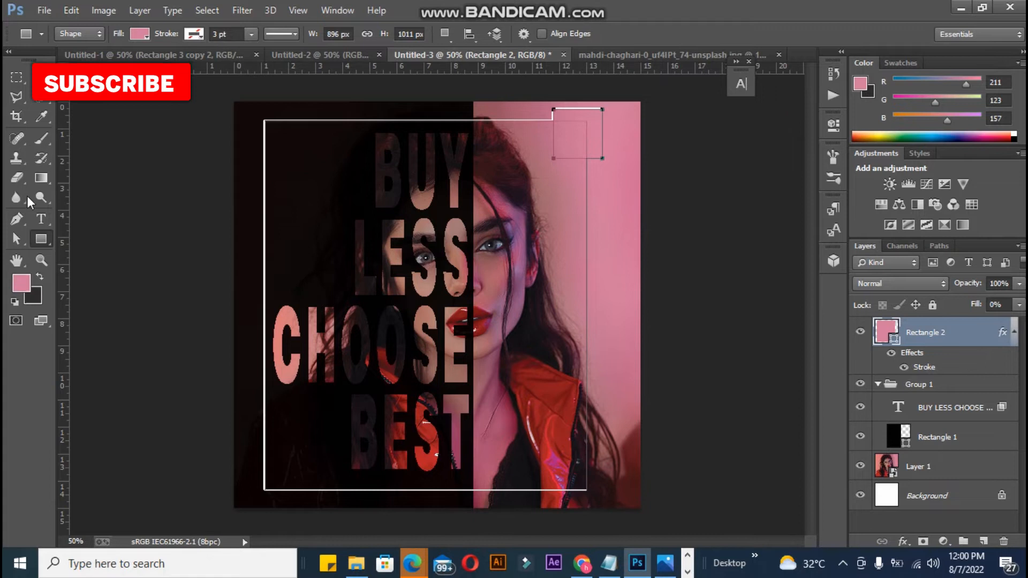
pyautogui.click(42, 117)
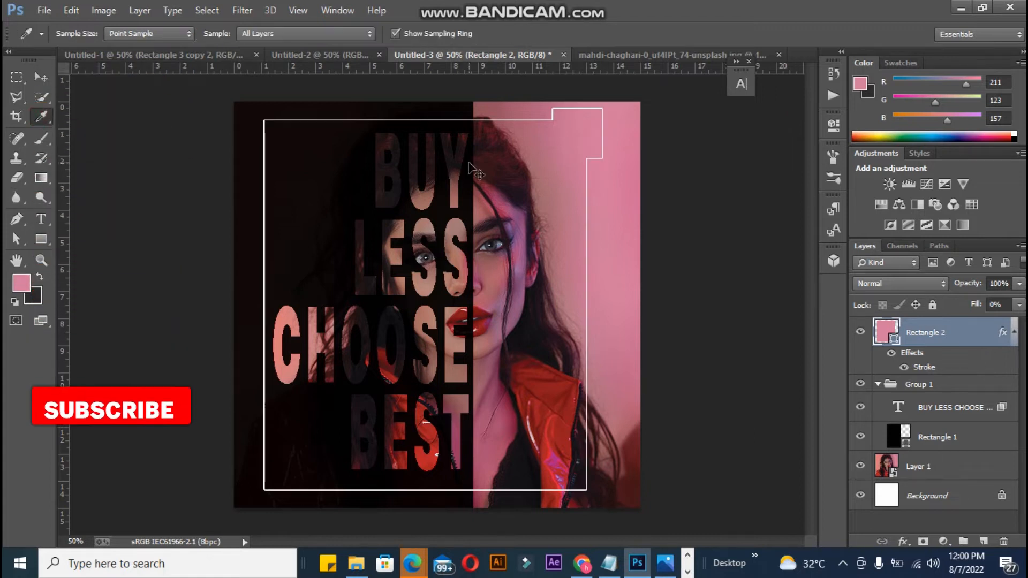
pyautogui.hotkey('ctrl', 'z')
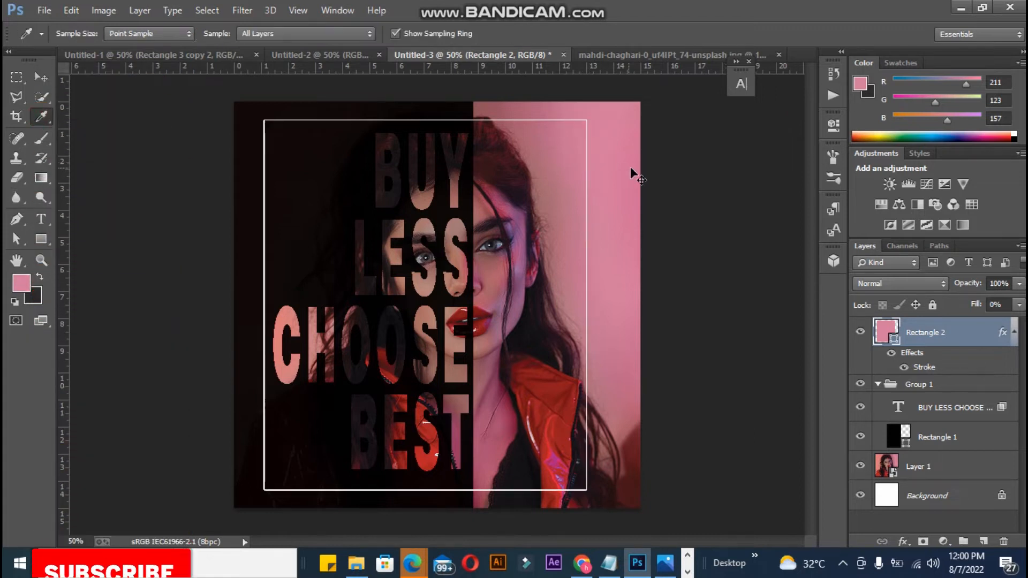
# Draw a separate rectangle about 128 × 106 px near the canvas's upper-right corner and fill it with darker pink, RGB 181, 98, 130.
pyautogui.click(39, 239)
pyautogui.moveTo(602, 107); pyautogui.dragTo(656, 145)
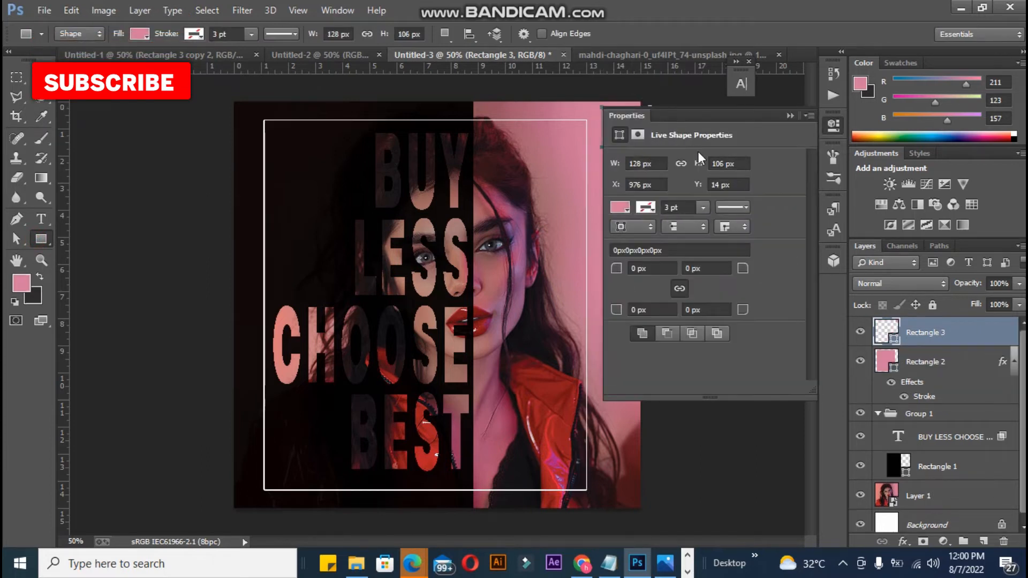
pyautogui.click(630, 210)
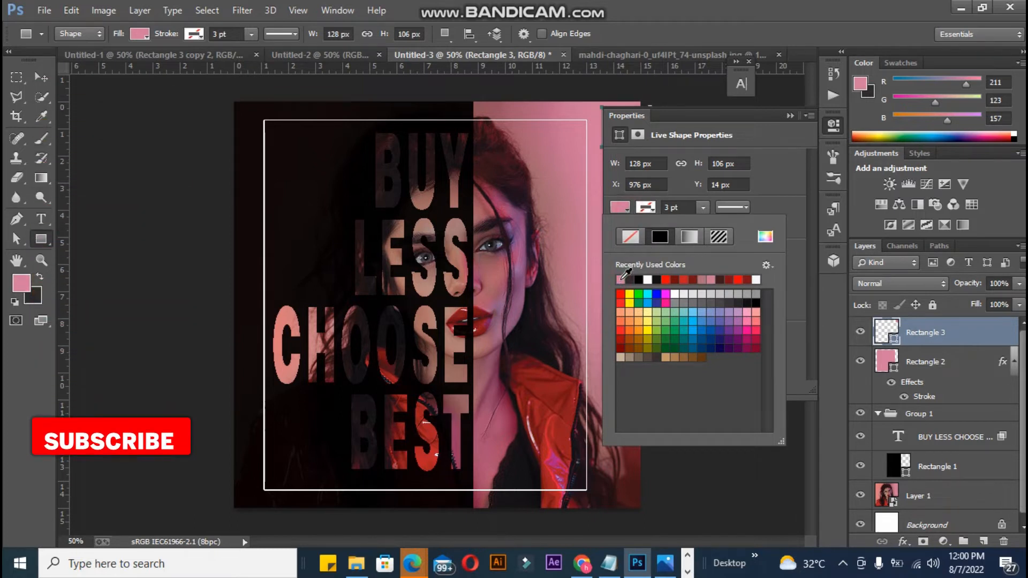
pyautogui.click(791, 115)
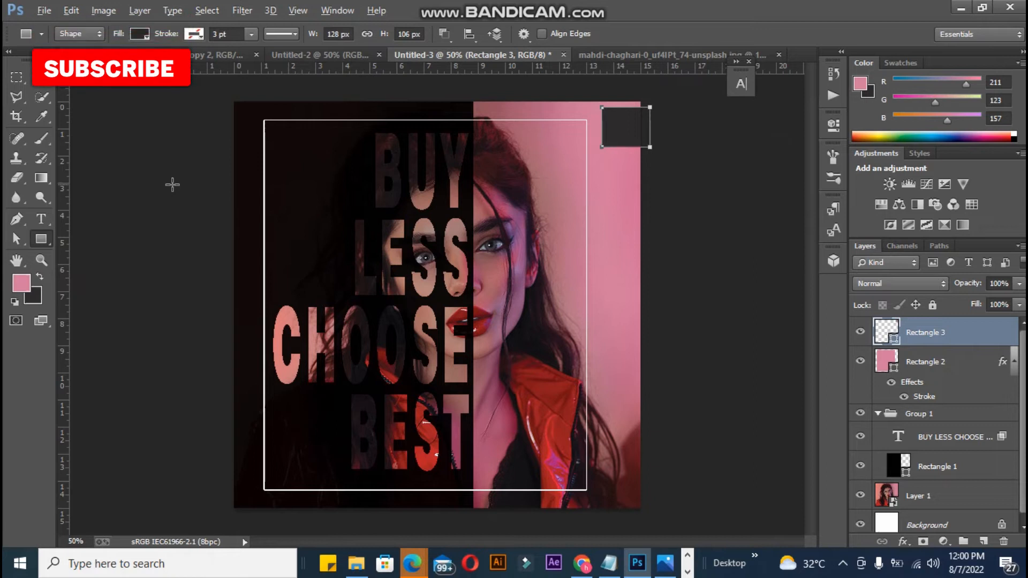
pyautogui.click(22, 283)
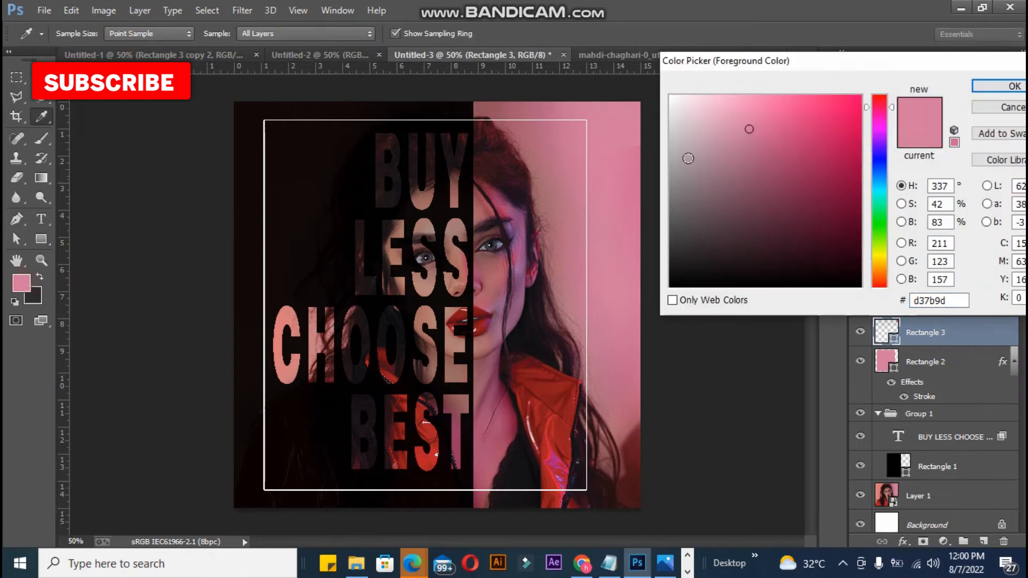
pyautogui.click(1015, 87)
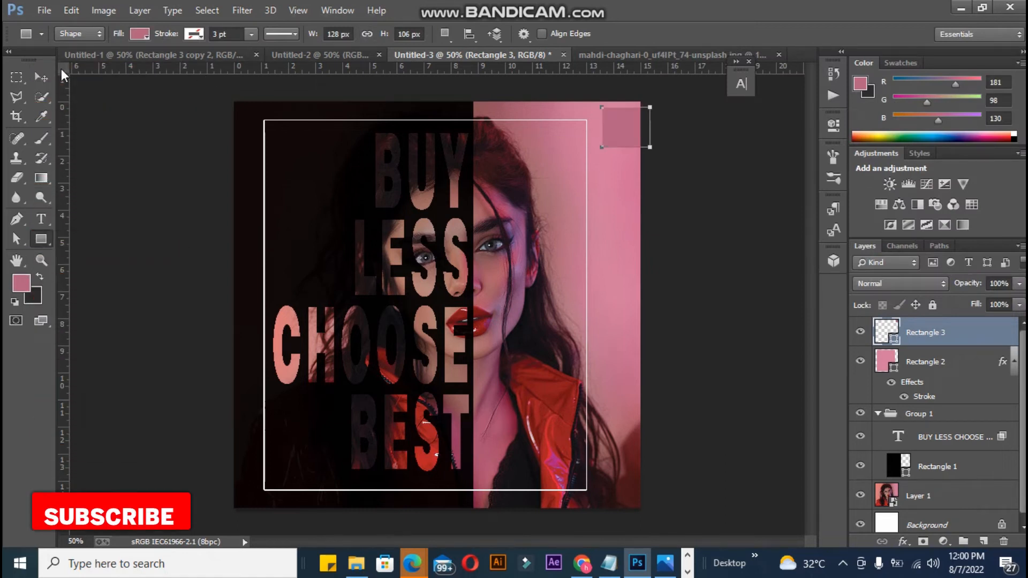
# Align the pink rectangle with the canvas's upper-right corner and place a copy of it in the lower-left corner.
pyautogui.press('v')
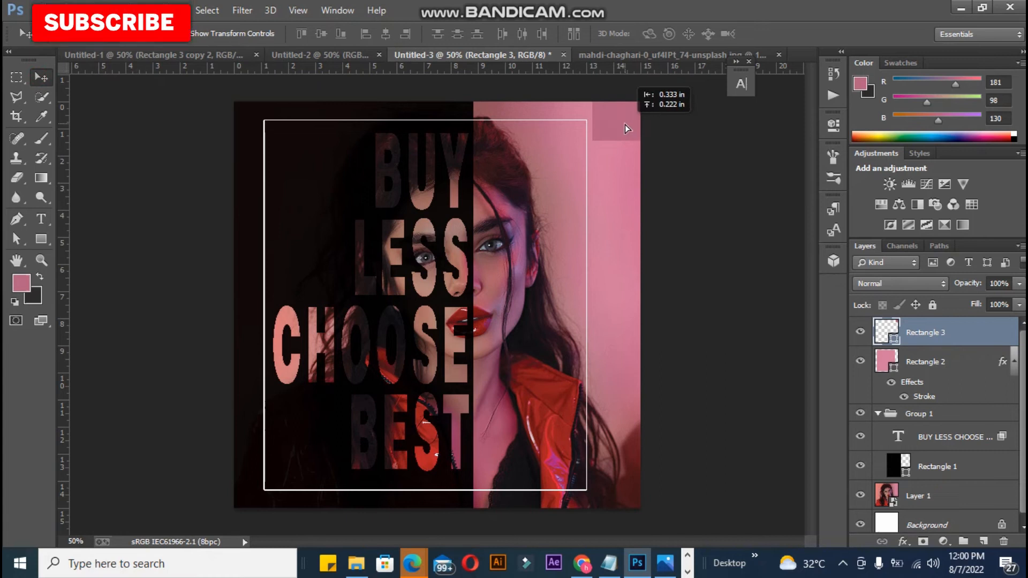
pyautogui.moveTo(626, 127); pyautogui.dragTo(272, 494)
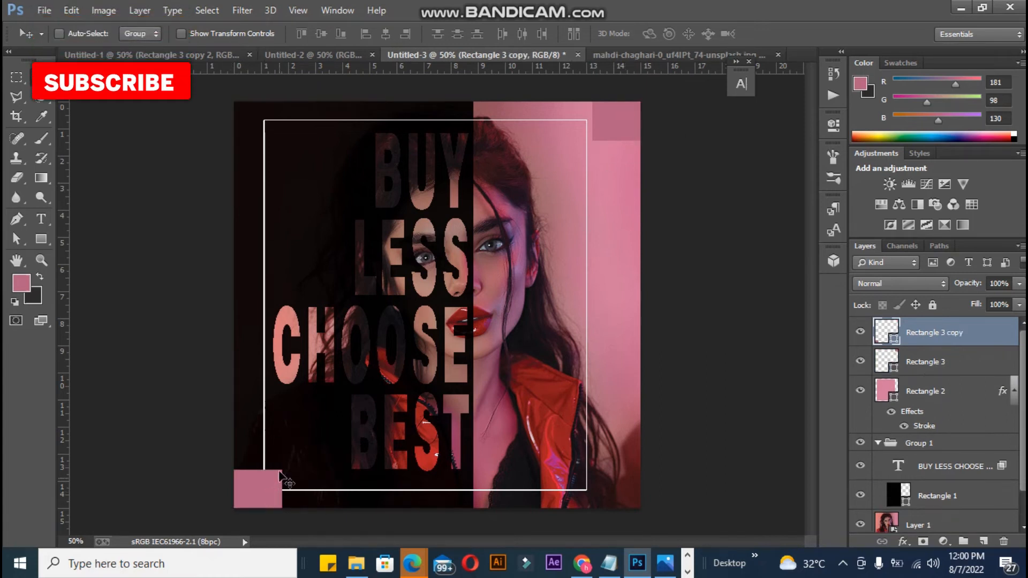
# Reorder the upper-right pink rectangle beneath the white frame and enlarge it to about 128% in width and height.
pyautogui.moveTo(919, 395)
pyautogui.mouseDown()
pyautogui.moveTo(889, 335)
pyautogui.moveTo(886, 375)
pyautogui.moveTo(904, 422)
pyautogui.mouseUp()
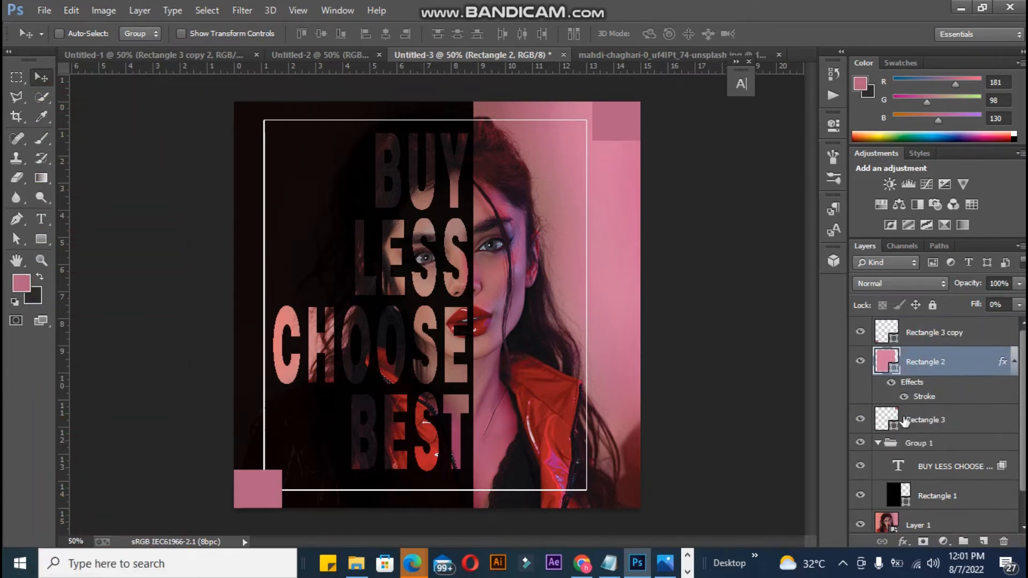
pyautogui.click(877, 324)
pyautogui.moveTo(622, 126); pyautogui.dragTo(629, 125)
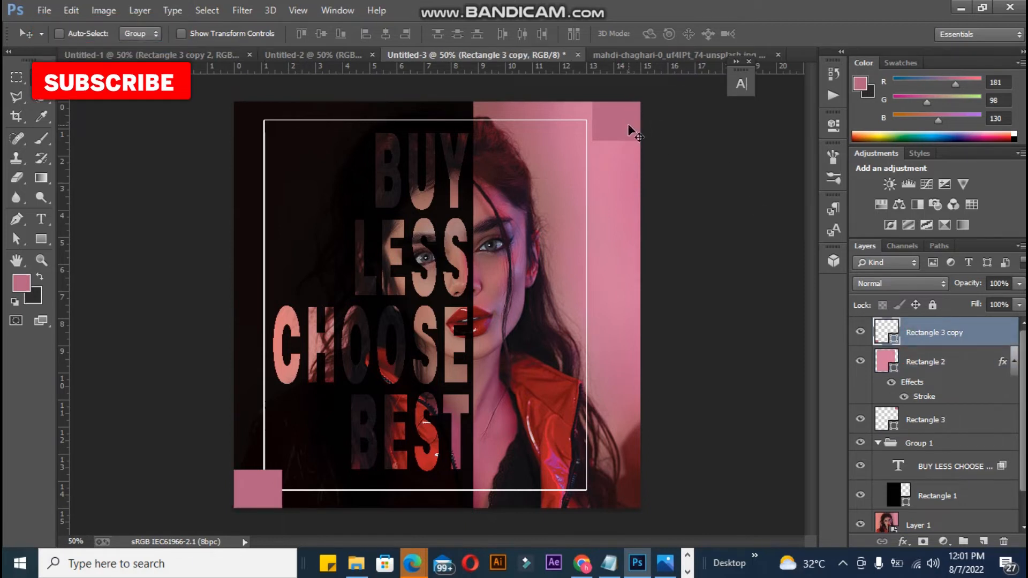
pyautogui.click(949, 424)
pyautogui.moveTo(623, 131); pyautogui.dragTo(642, 153)
pyautogui.hotkey('ctrl', 't')
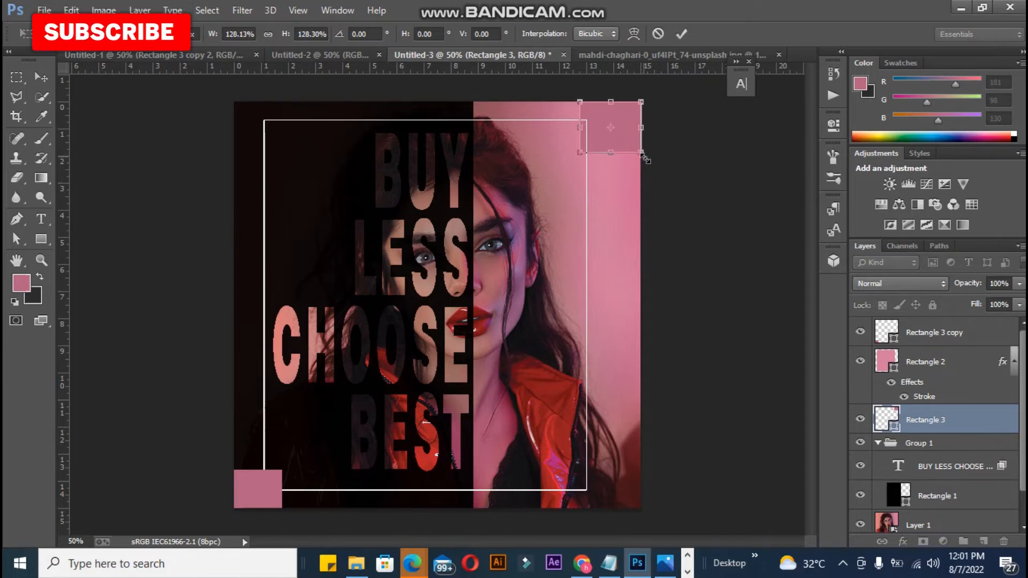
pyautogui.press('Return')
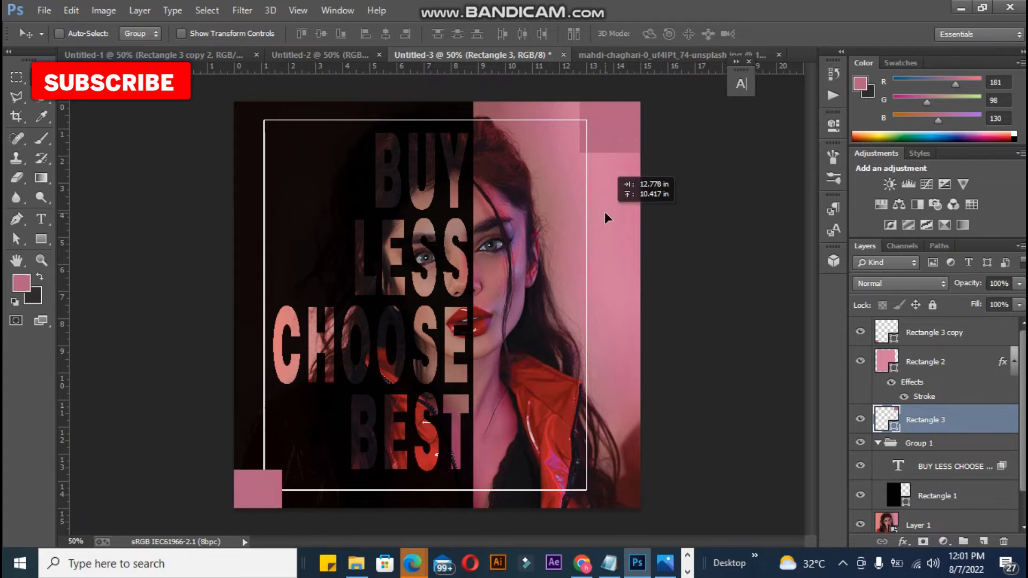
pyautogui.hotkey('ctrl', 'j')
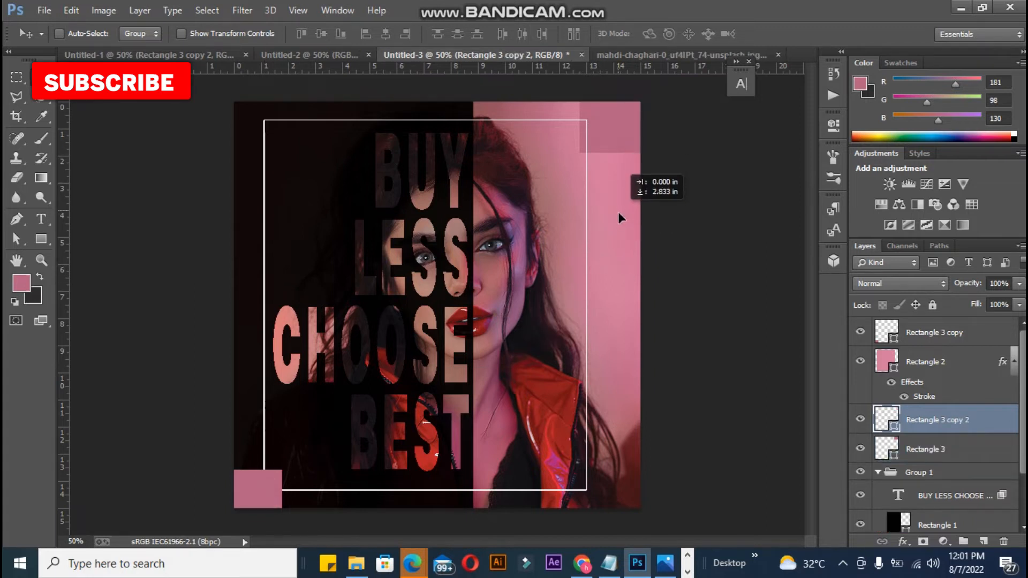
pyautogui.moveTo(618, 213); pyautogui.dragTo(618, 213)
pyautogui.moveTo(618, 138); pyautogui.dragTo(620, 197)
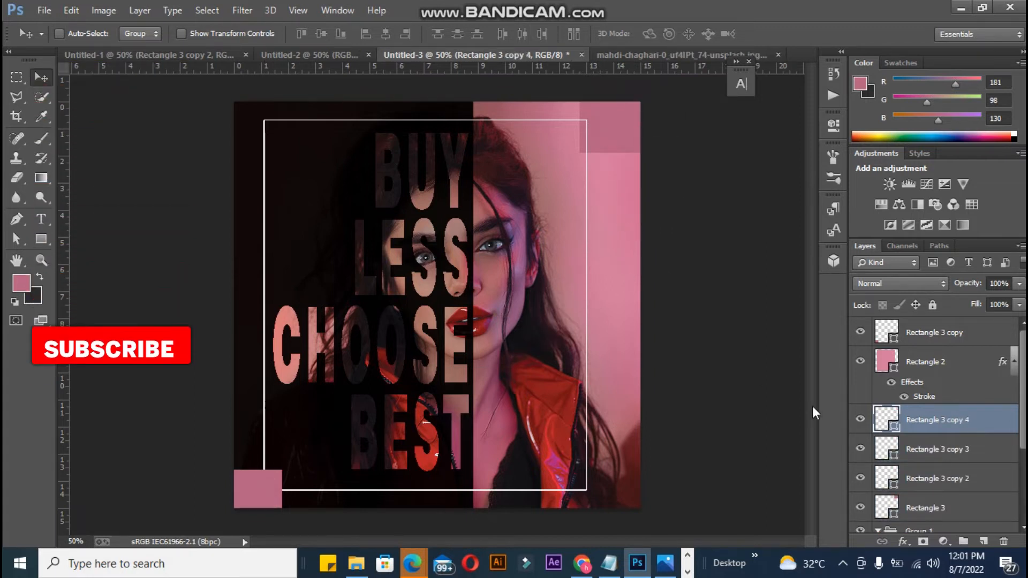
pyautogui.hotkey('ctrl', 'alt', 'z')
pyautogui.hotkey('ctrl', 'alt', 'z')
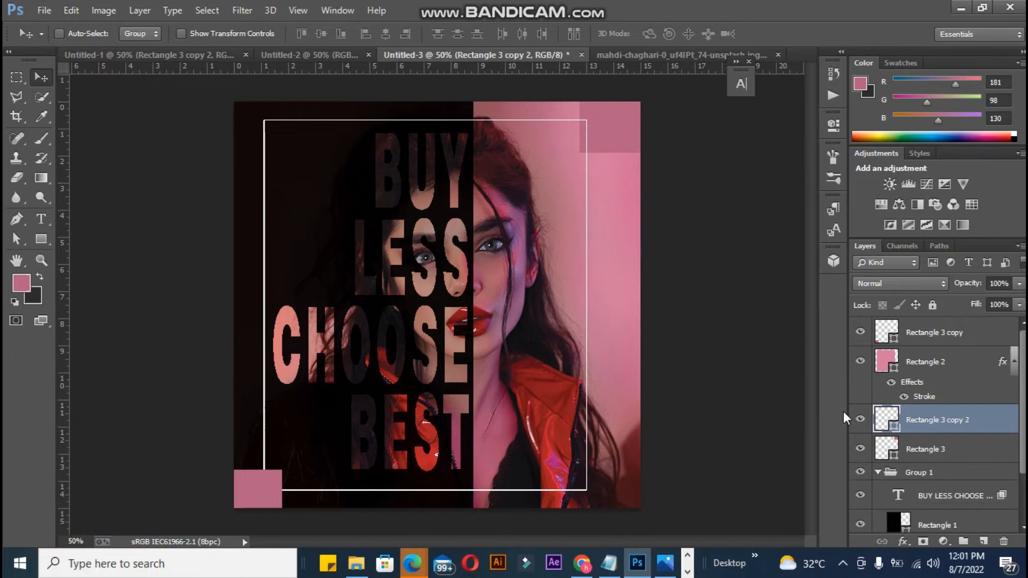
pyautogui.hotkey('ctrl', 'alt', 'z')
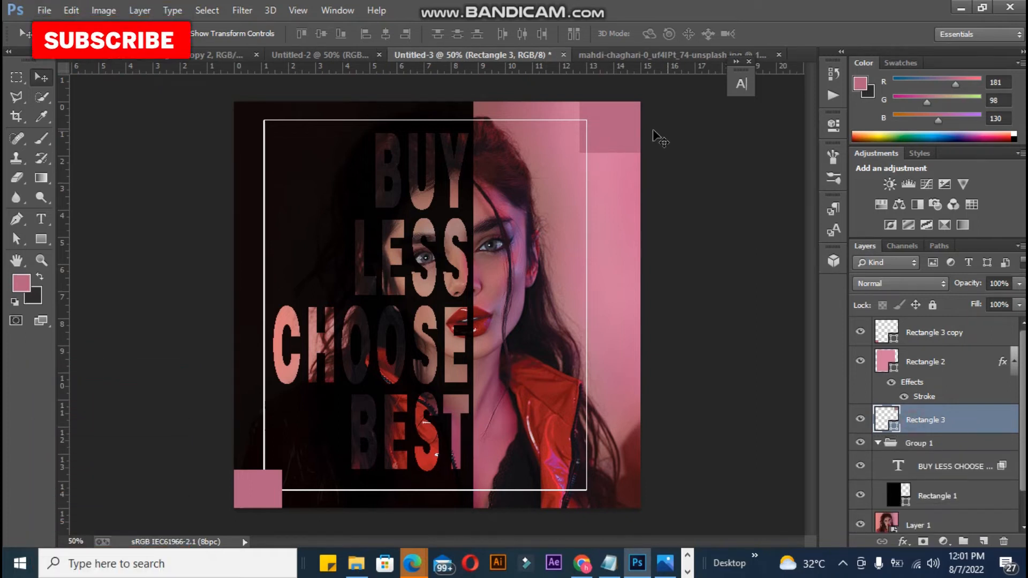
# Copy the upper-right rectangle below itself, scale the copy to 13.41% width and 52.94% height, and fill it with dark grey.
pyautogui.moveTo(603, 130); pyautogui.dragTo(611, 197)
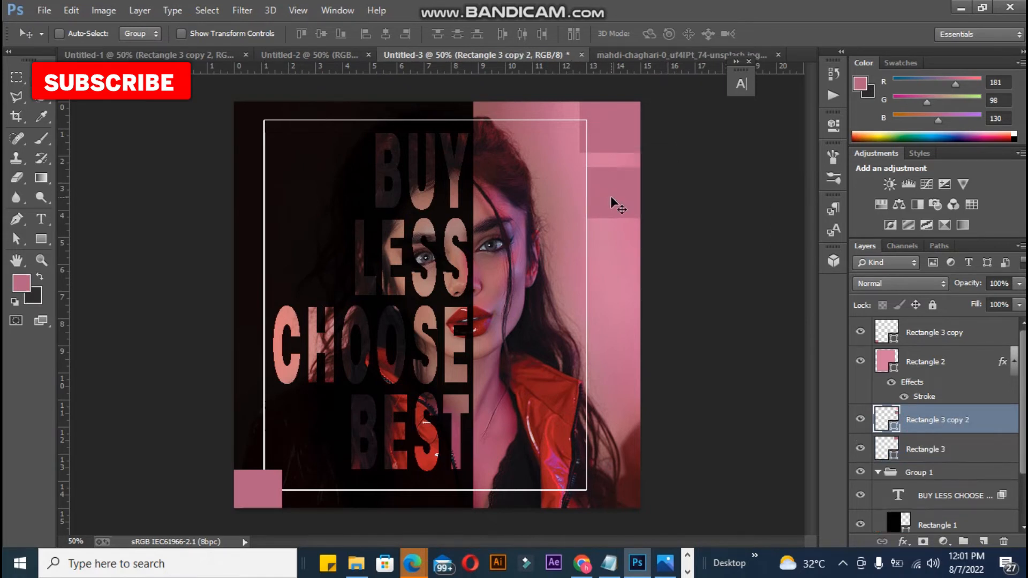
pyautogui.hotkey('ctrl', 't')
pyautogui.moveTo(633, 191)
pyautogui.mouseDown()
pyautogui.moveTo(638, 216)
pyautogui.moveTo(637, 195)
pyautogui.mouseUp()
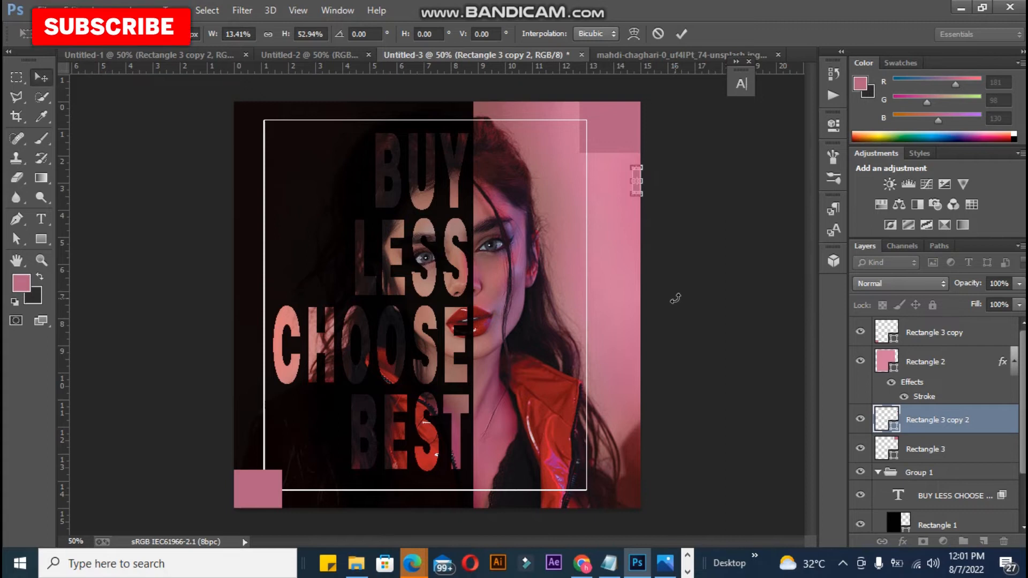
pyautogui.press('Return')
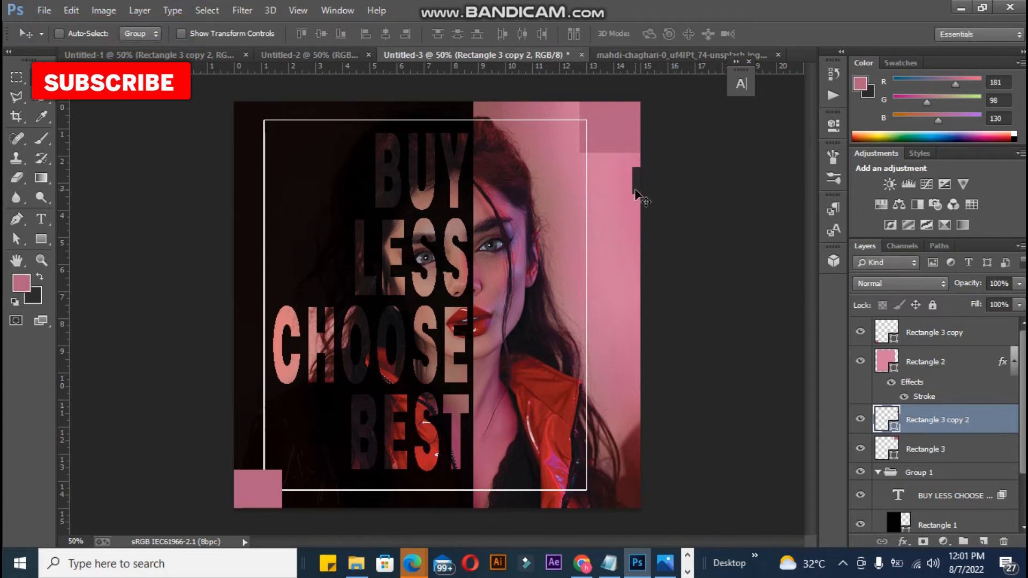
# Duplicate the small dark bar into a staggered vertical column of seven bars between the frame and the canvas's right edge.
pyautogui.moveTo(618, 193); pyautogui.dragTo(612, 295)
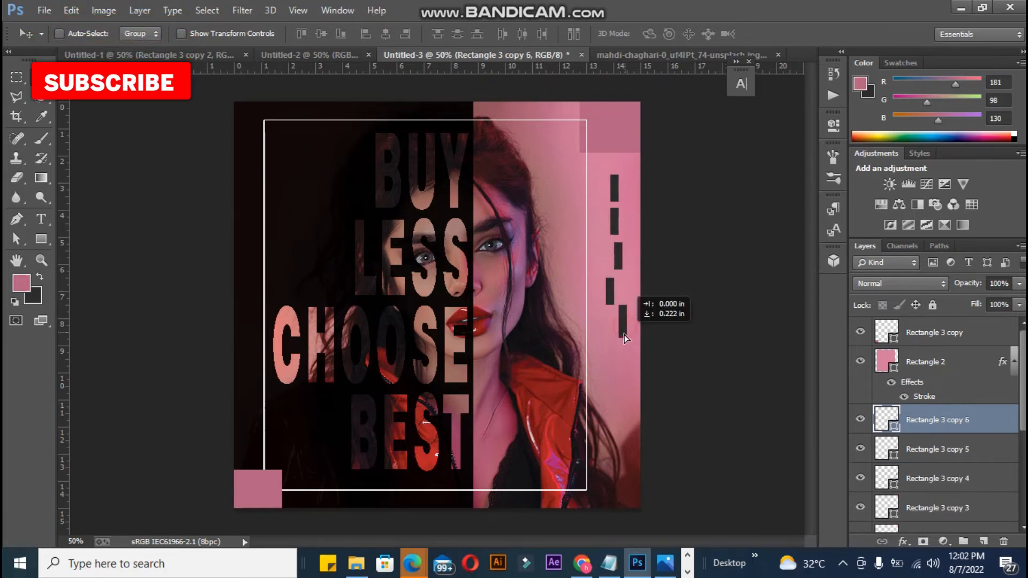
pyautogui.moveTo(628, 380); pyautogui.dragTo(627, 381)
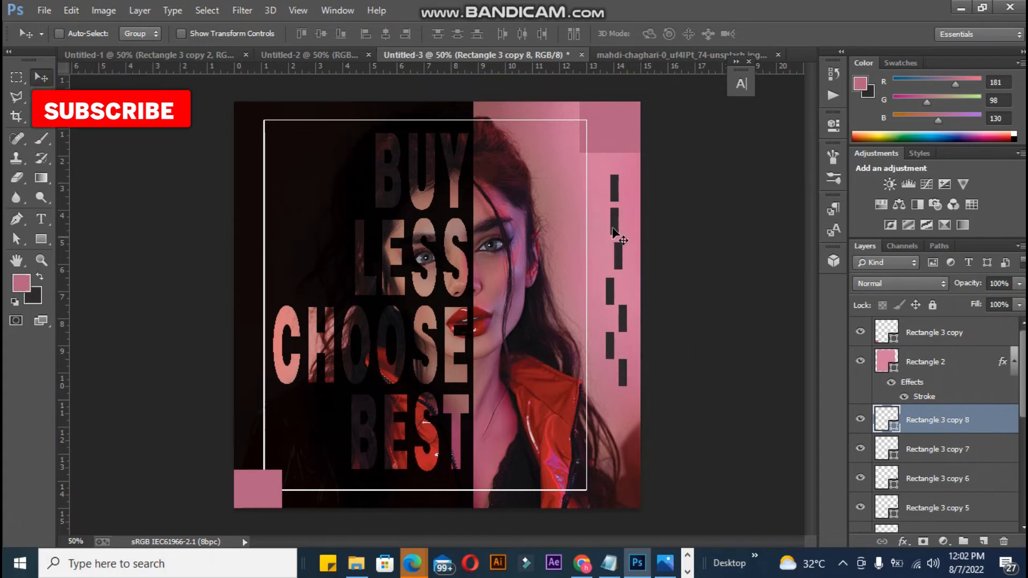
# Shift the second bar from the top to the right and move the top bar slightly right.
pyautogui.scroll(-2, 952, 464)
pyautogui.click(952, 463)
pyautogui.moveTo(615, 221); pyautogui.dragTo(626, 220)
pyautogui.click(935, 494)
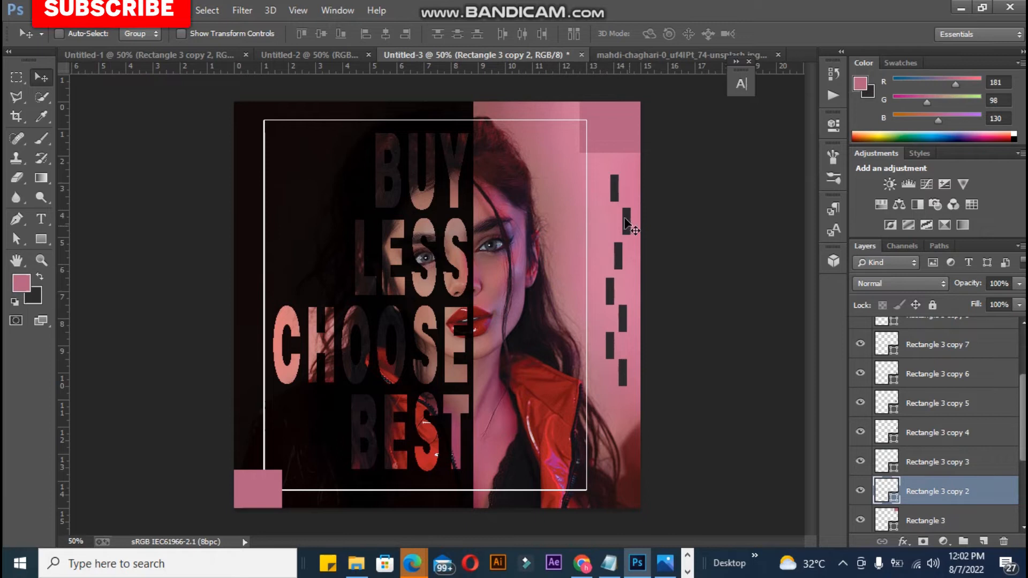
pyautogui.moveTo(617, 180); pyautogui.dragTo(620, 180)
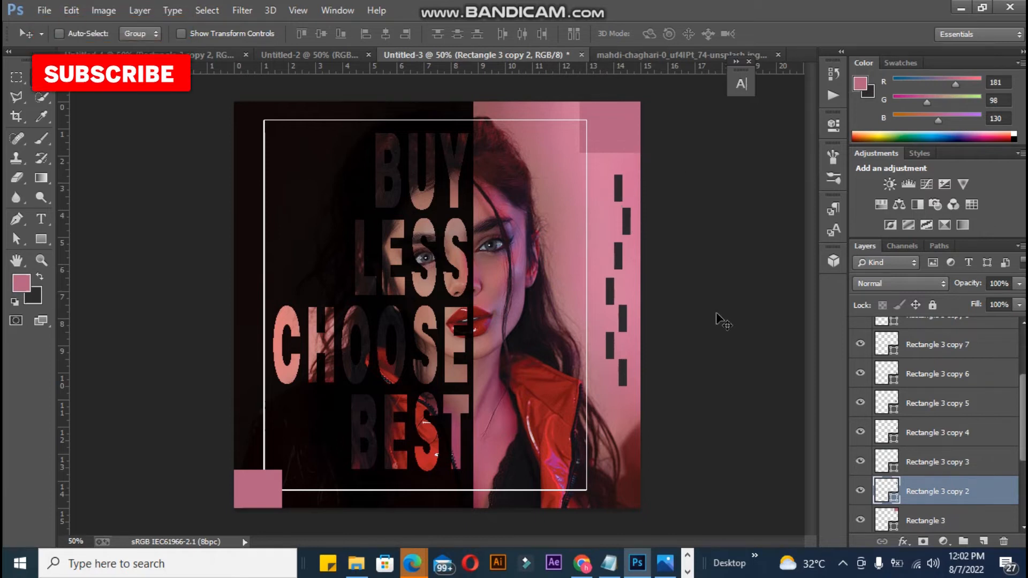
# Reposition the third to seventh bars alternately left and right so the column zigzags with tighter vertical spacing.
pyautogui.click(936, 433)
pyautogui.moveTo(618, 253); pyautogui.dragTo(615, 254)
pyautogui.keyDown('ctrl'); pyautogui.click(609, 296); pyautogui.keyUp('ctrl')
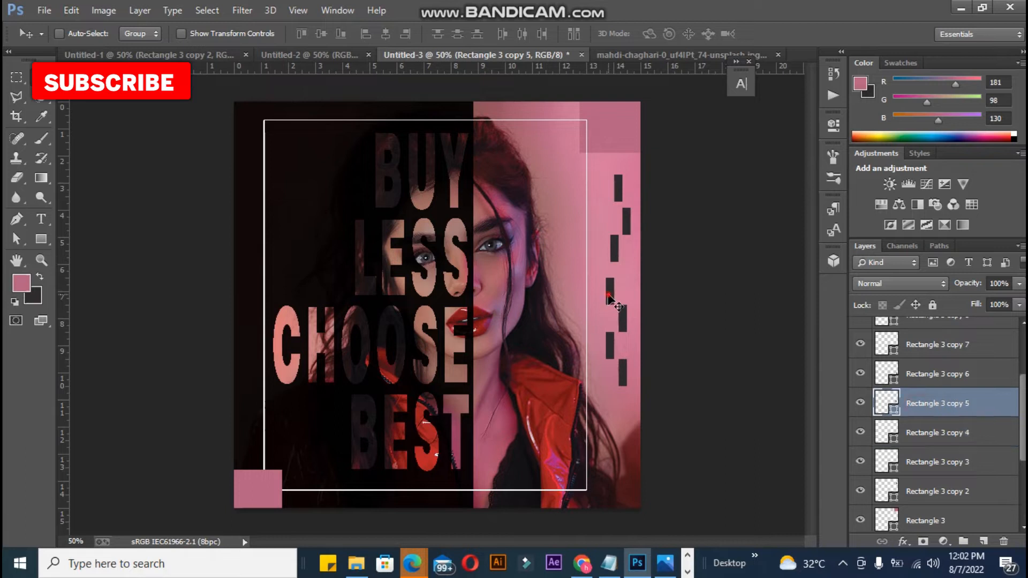
pyautogui.moveTo(614, 291); pyautogui.dragTo(616, 344)
pyautogui.keyDown('ctrl'); pyautogui.click(622, 319); pyautogui.keyUp('ctrl')
pyautogui.keyDown('ctrl'); pyautogui.click(610, 348); pyautogui.keyUp('ctrl')
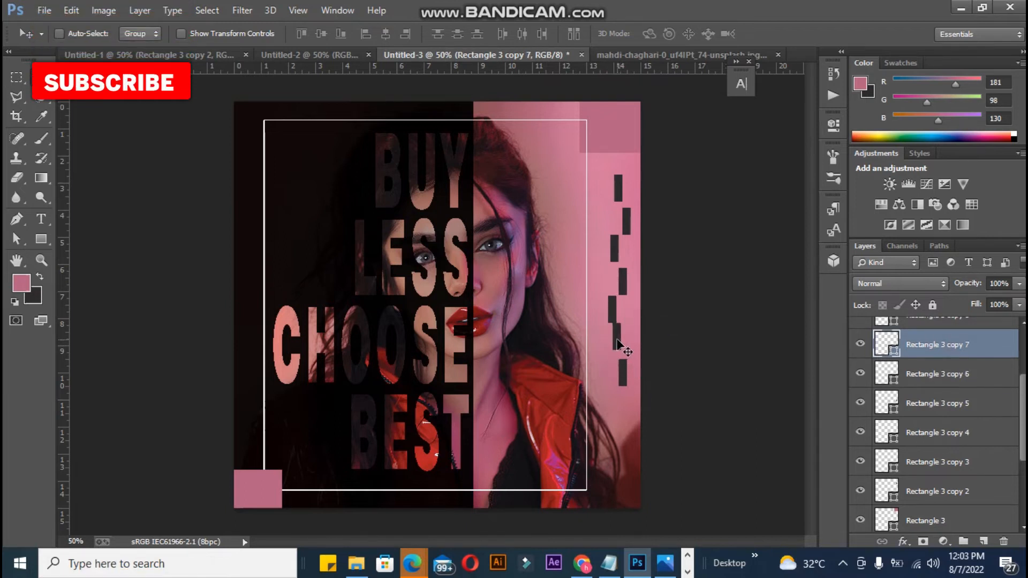
pyautogui.hotkey('ctrl', 'j')
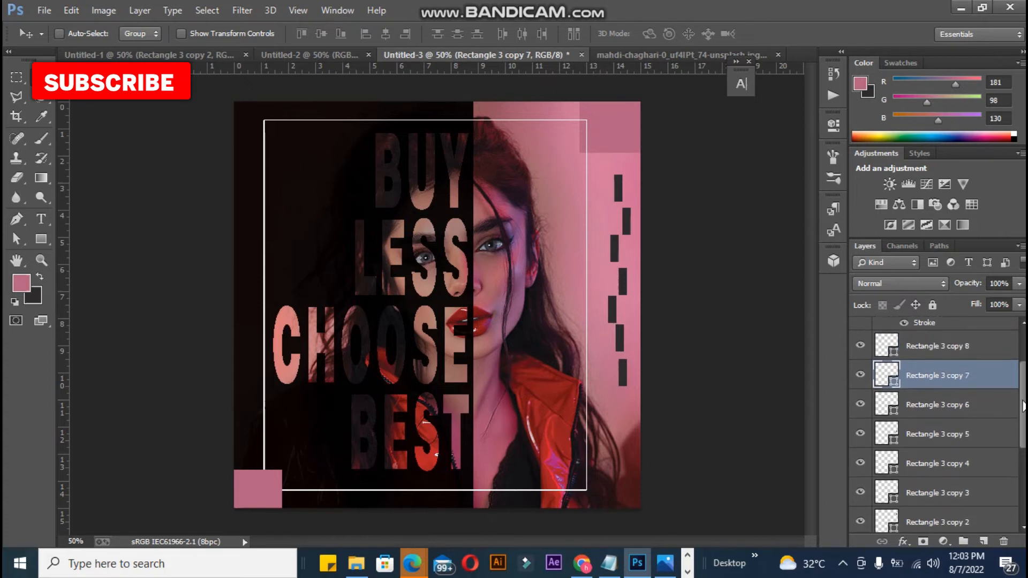
pyautogui.moveTo(623, 375); pyautogui.dragTo(614, 369)
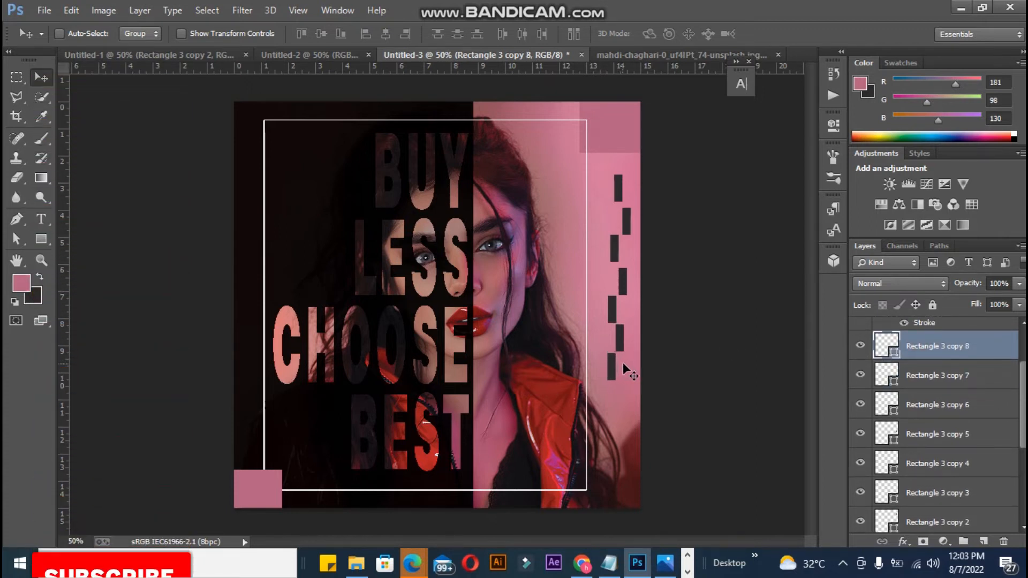
# Nudge the dark bars in the zigzag column between the frame and the canvas's right edge vertically to close the gaps between them.
pyautogui.scroll(-2, 928, 418)
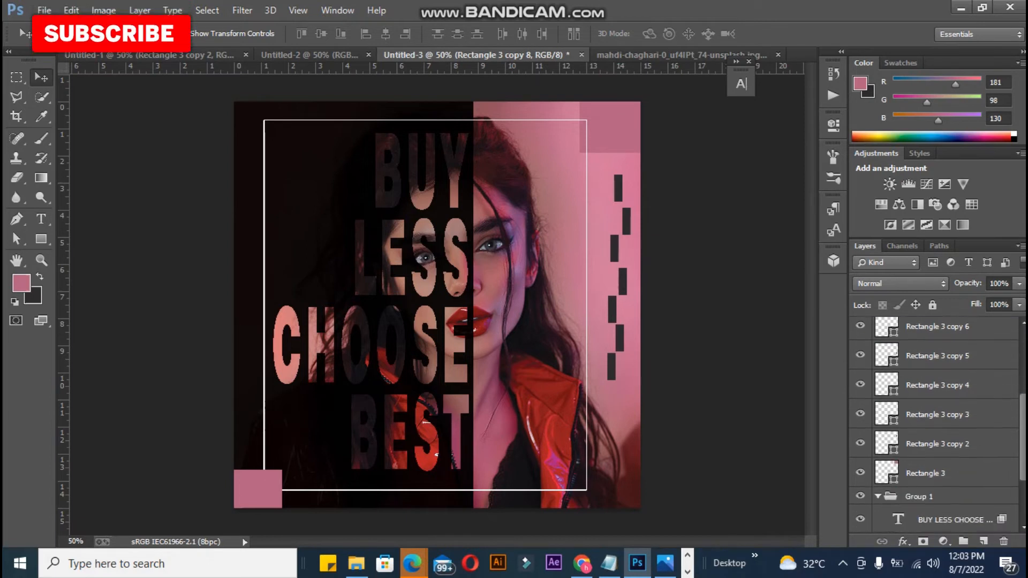
pyautogui.click(928, 428)
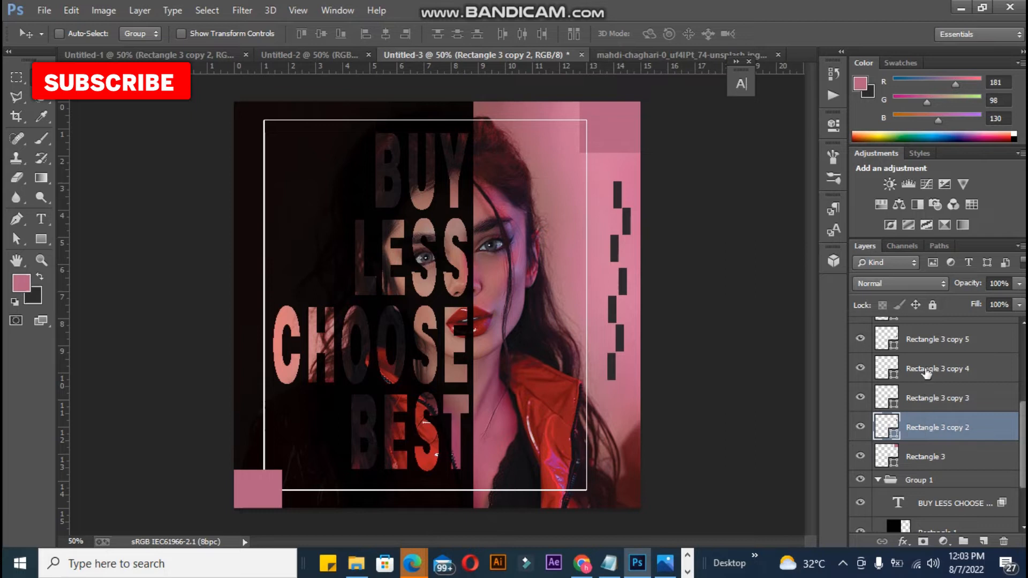
pyautogui.click(927, 369)
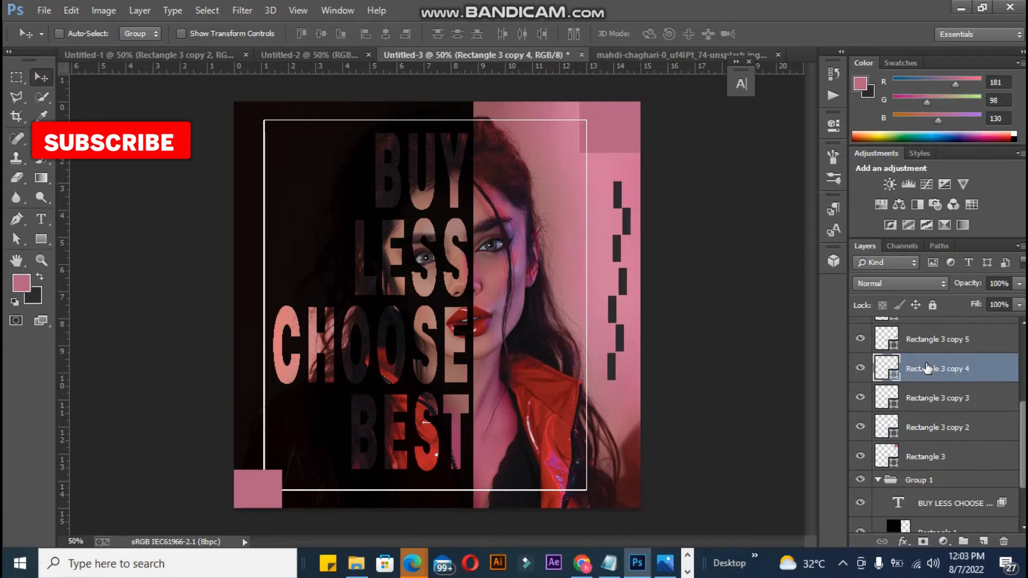
pyautogui.click(929, 342)
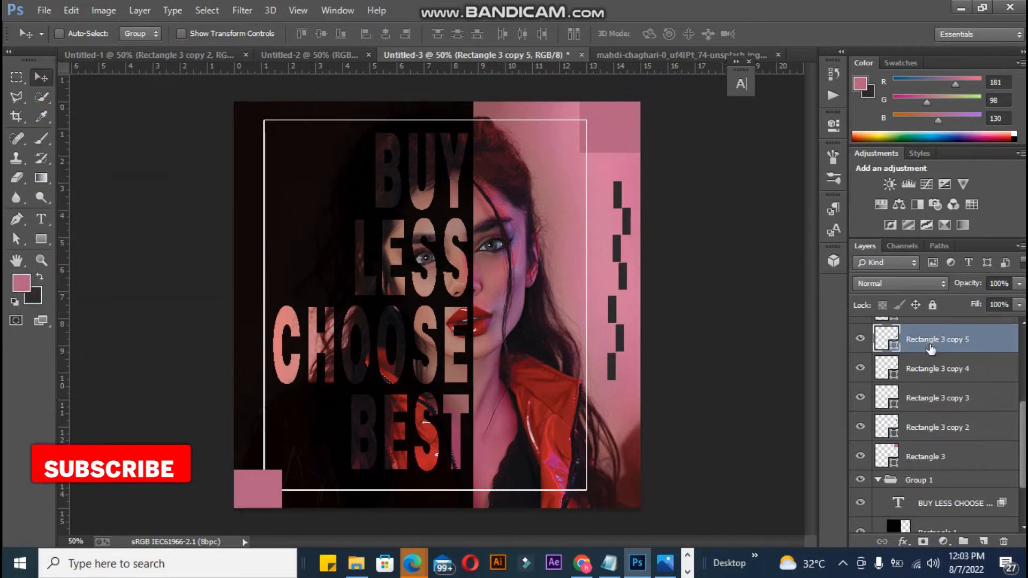
pyautogui.scroll(2, 928, 345)
pyautogui.click(929, 360)
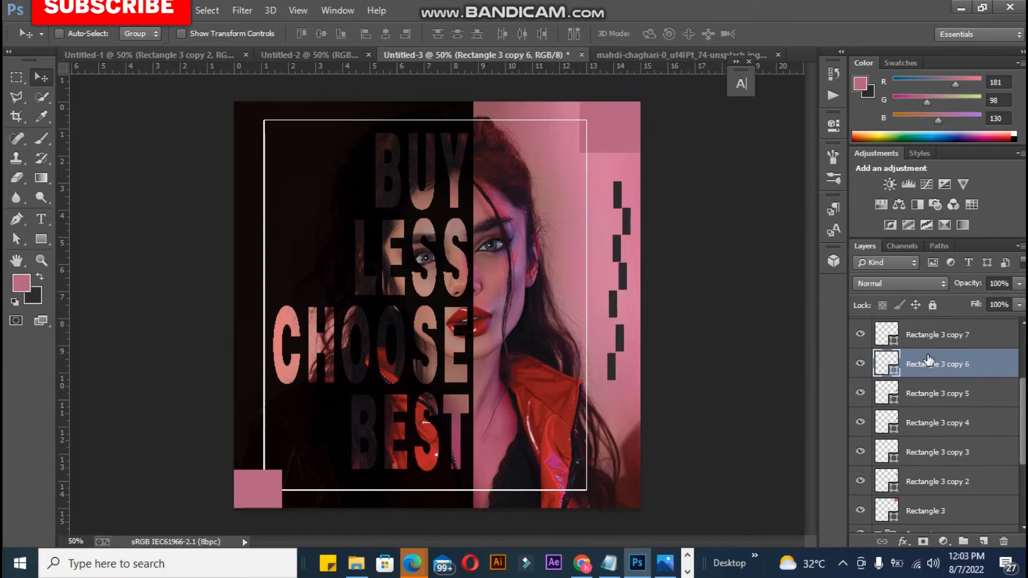
pyautogui.click(930, 335)
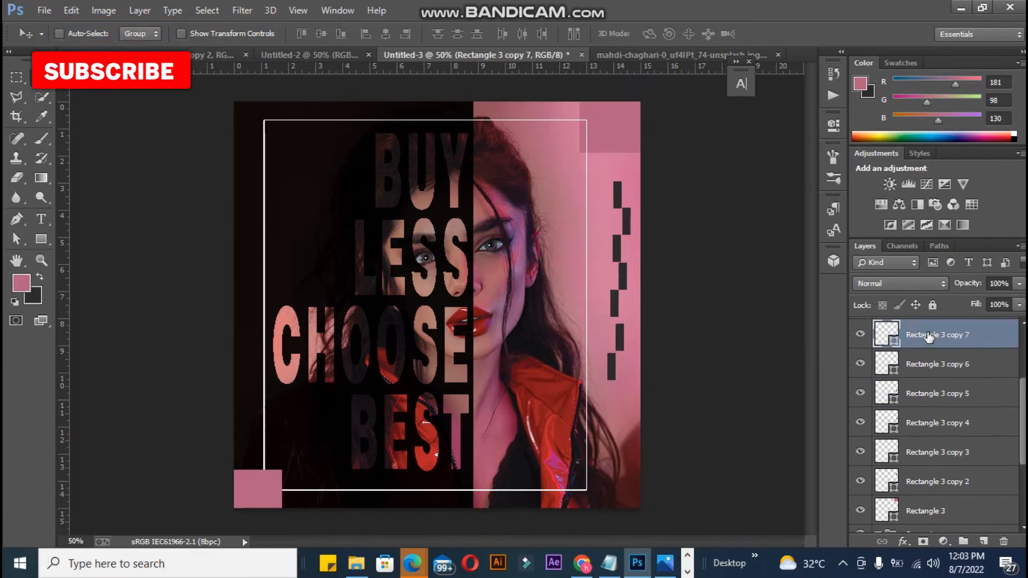
pyautogui.hotkey('ctrl', 'j')
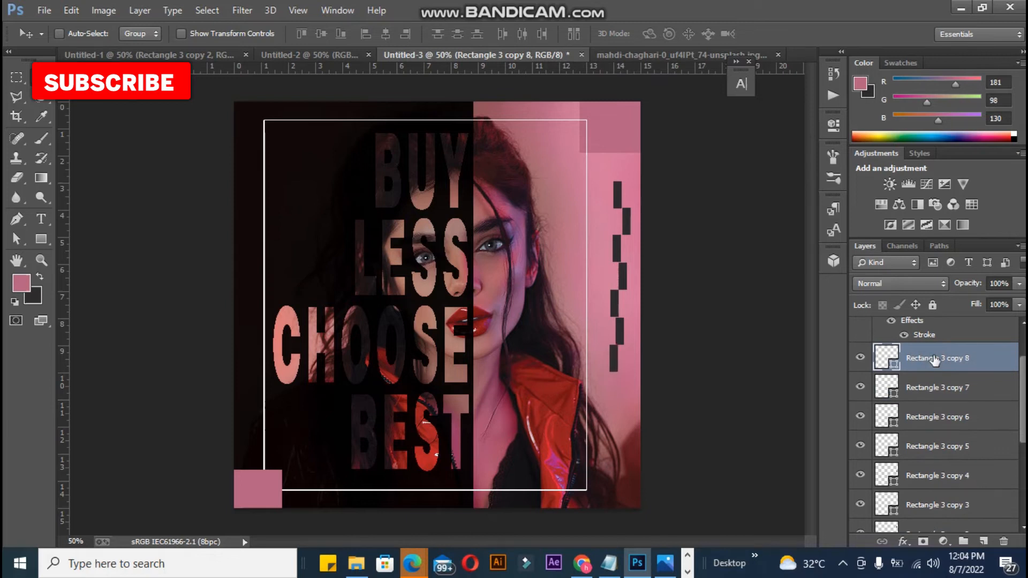
# Draw a 180 × 180 px square over the frame's lower-right corner, filled with black and stacked above the frame layer.
pyautogui.click(42, 239)
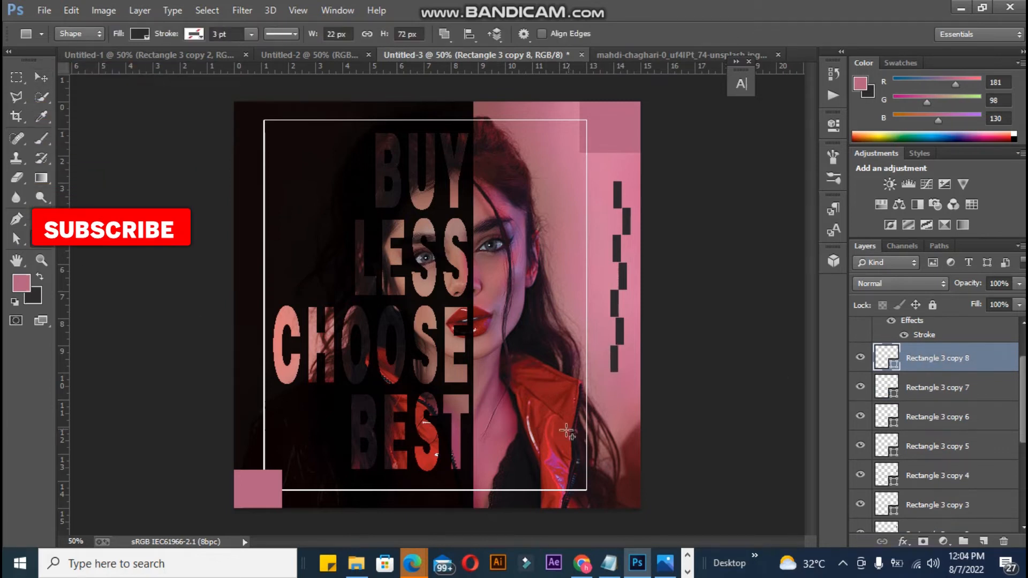
pyautogui.moveTo(558, 434); pyautogui.dragTo(635, 498)
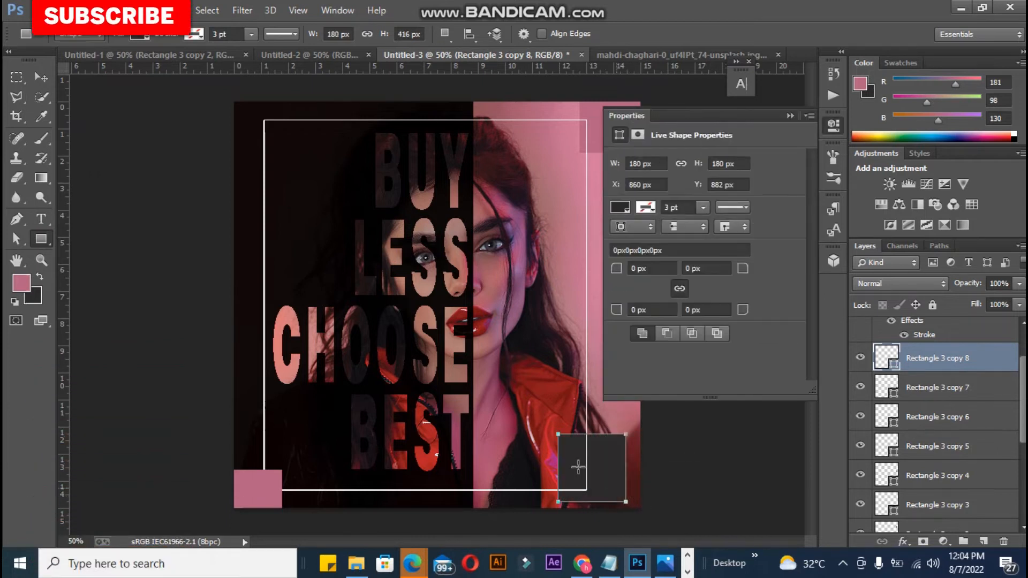
pyautogui.click(620, 208)
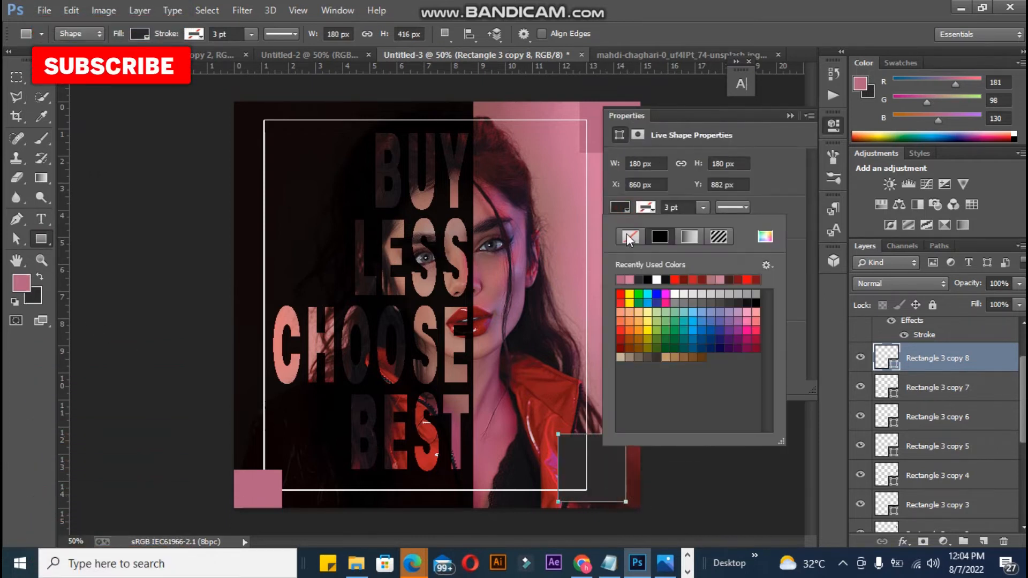
pyautogui.click(651, 279)
pyautogui.click(790, 115)
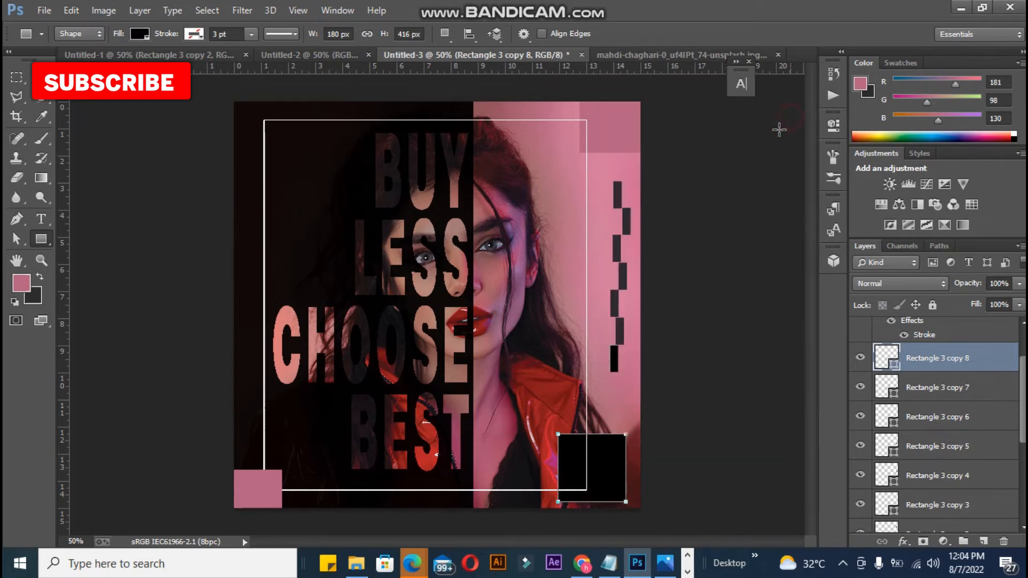
pyautogui.scroll(2, 934, 417)
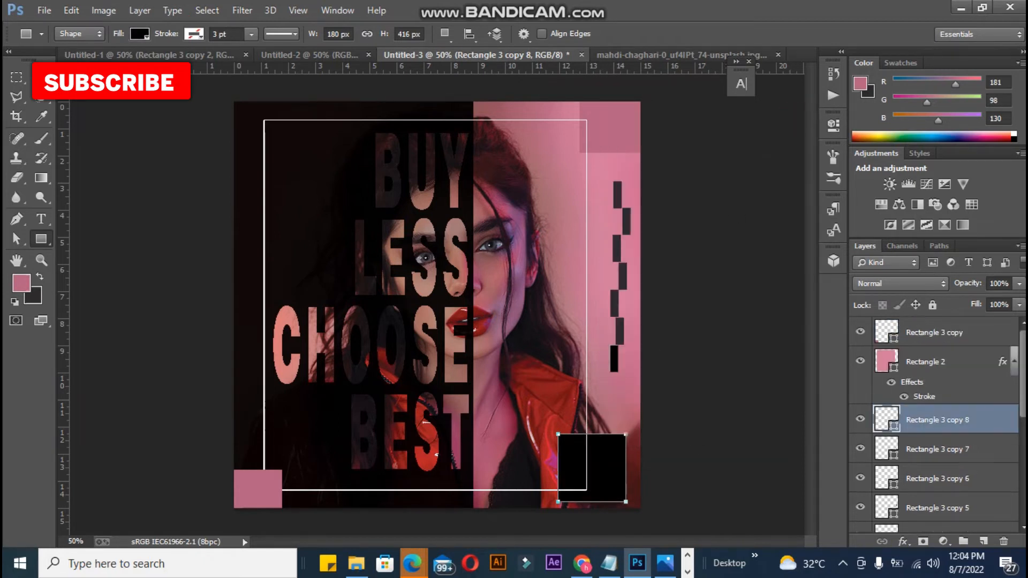
pyautogui.moveTo(938, 426); pyautogui.dragTo(937, 348)
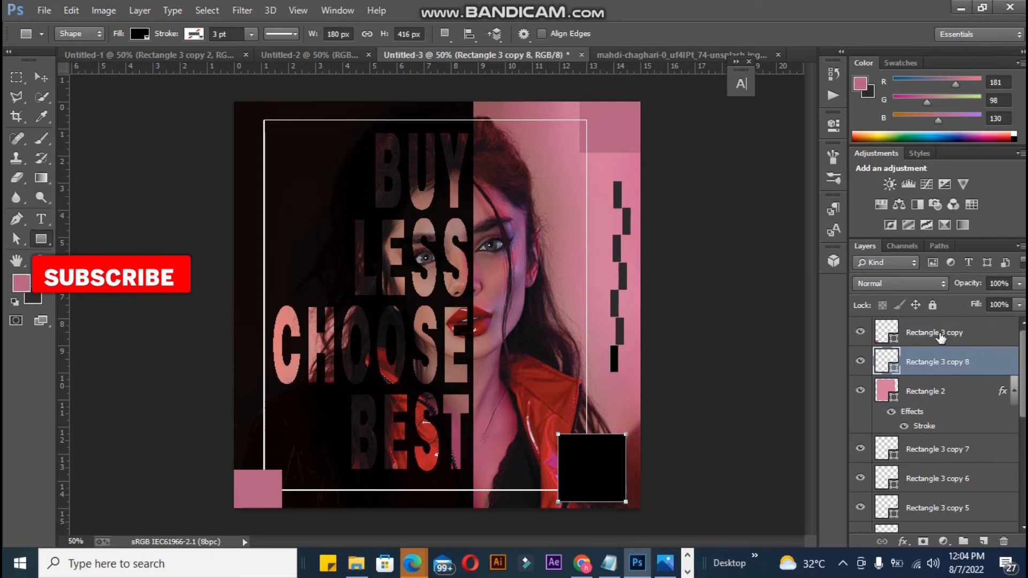
# Add the text "UPTO 50% OFF" in the dark area beside the headline, with "OFF" on a second line.
pyautogui.click(41, 219)
pyautogui.click(326, 221)
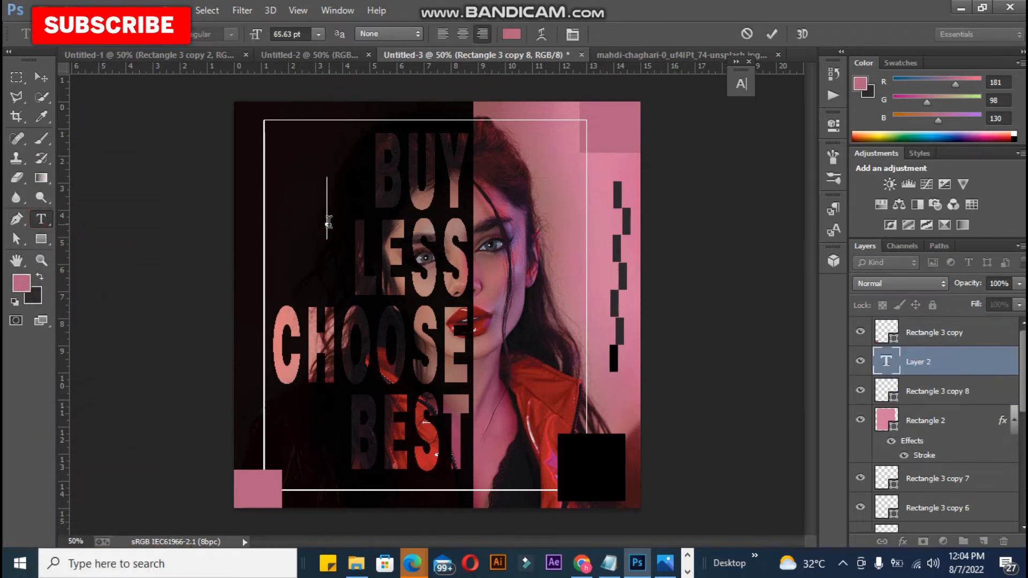
pyautogui.write('UPTO')
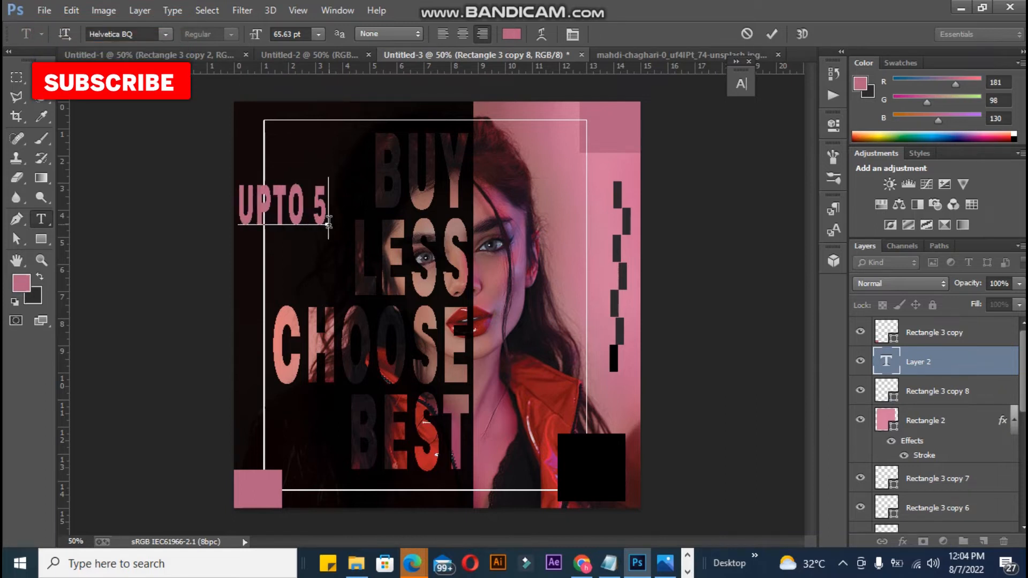
pyautogui.write('50%')
pyautogui.press('Return')
pyautogui.write('OFF')
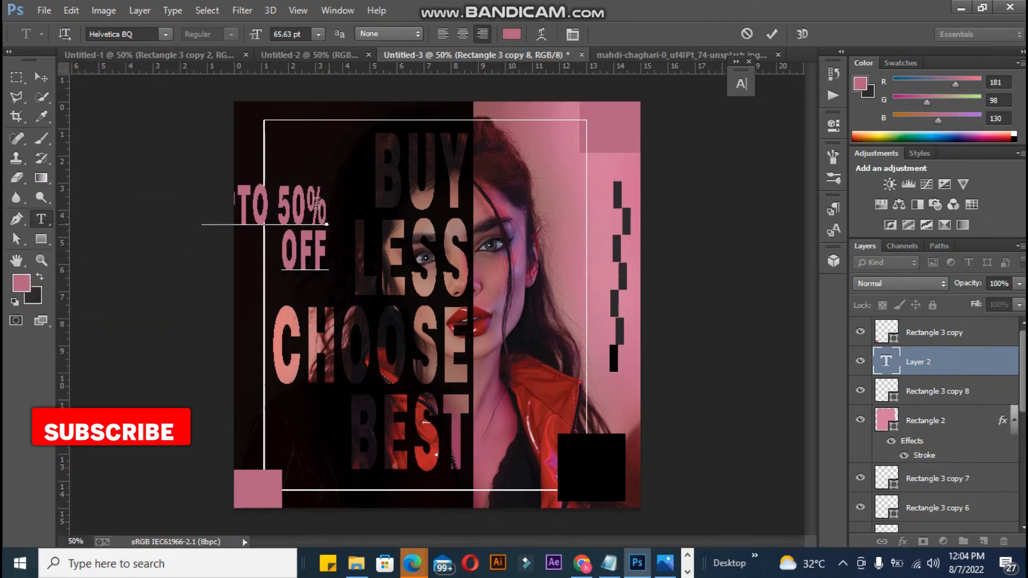
pyautogui.click(47, 81)
# Centre-align the "UPTO 50% OFF" text and set its size to 39.63 pt and its leading to 97.86 pt.
pyautogui.doubleClick(891, 360)
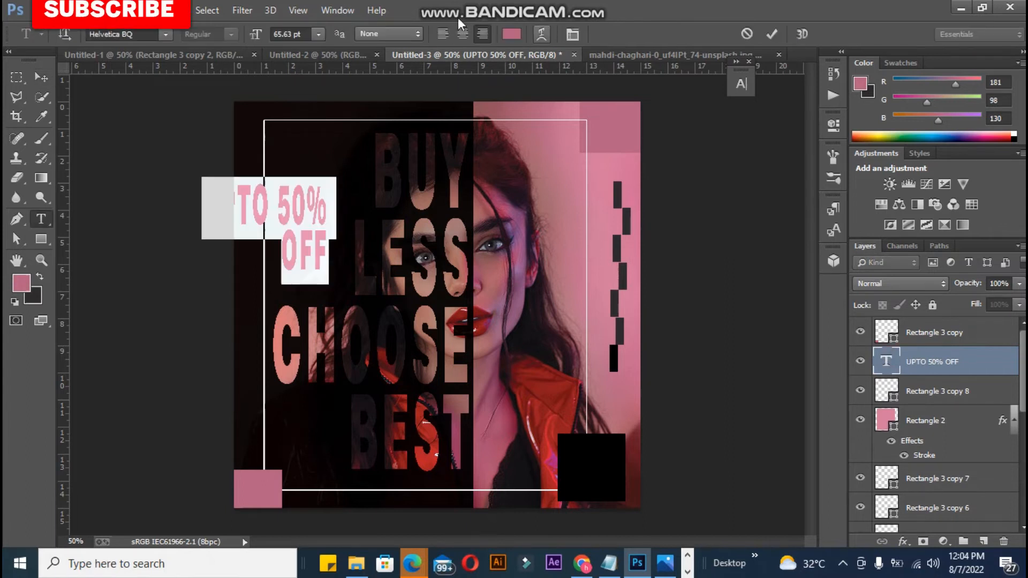
pyautogui.click(463, 33)
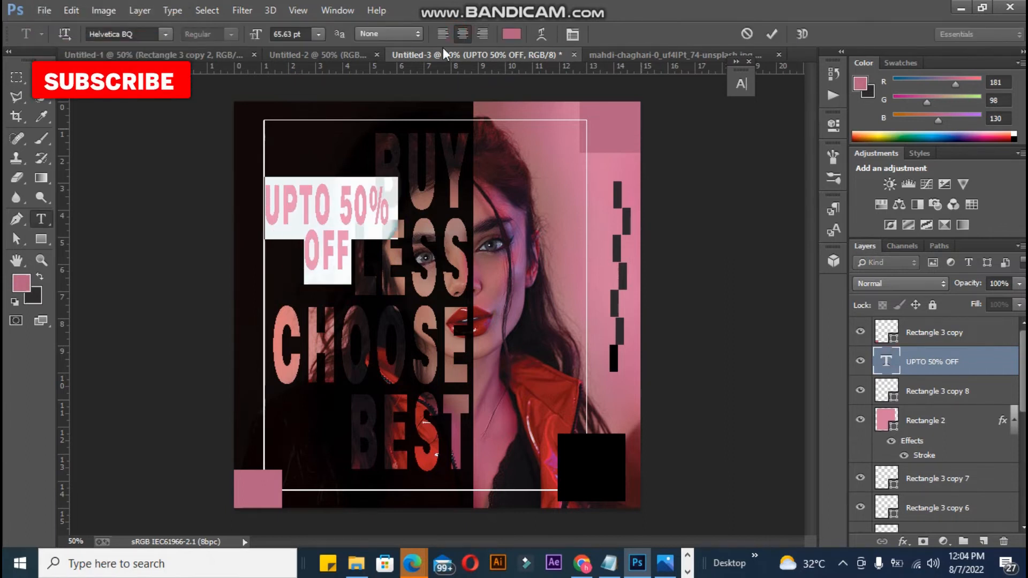
pyautogui.click(337, 10)
pyautogui.click(419, 170)
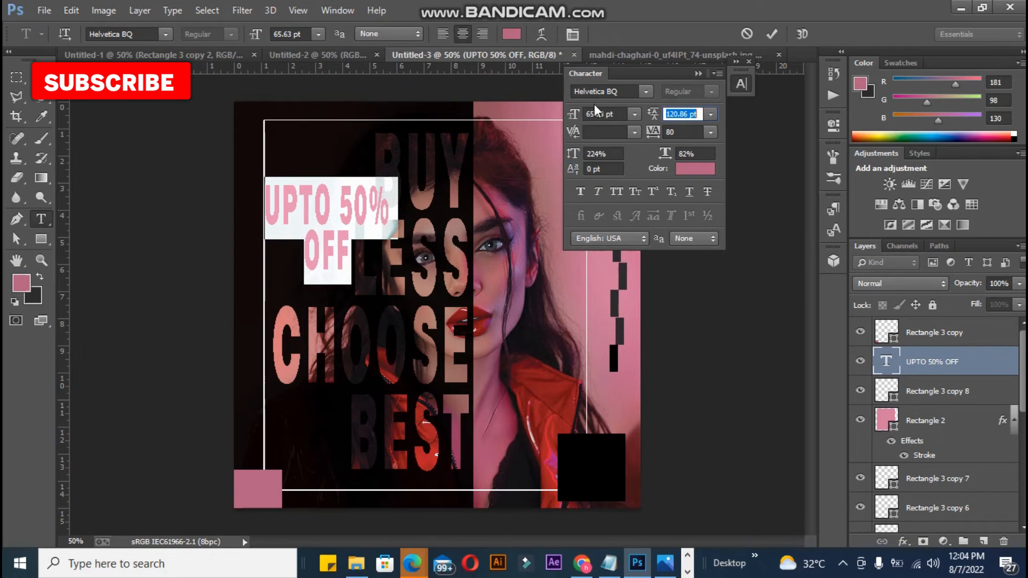
pyautogui.moveTo(576, 115); pyautogui.dragTo(559, 115)
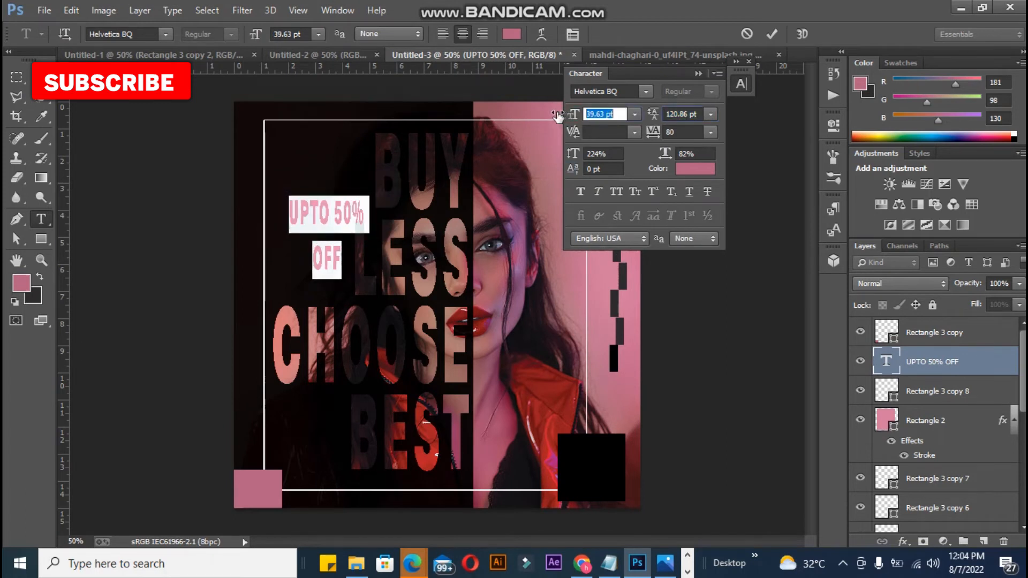
pyautogui.moveTo(658, 115); pyautogui.dragTo(641, 113)
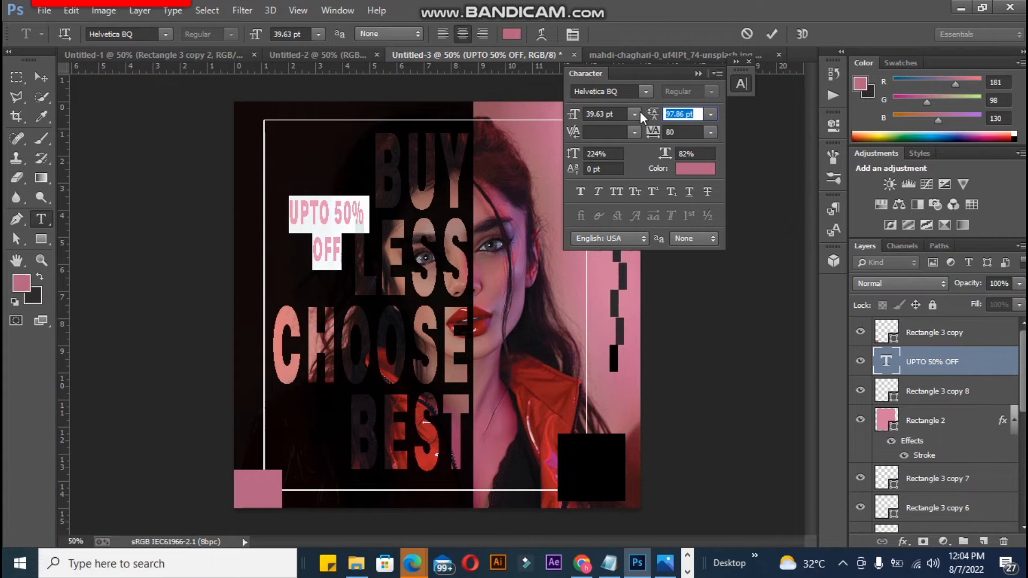
# Colour the "UPTO 50% OFF" text bright red, hex ff070d.
pyautogui.click(695, 168)
pyautogui.click(698, 168)
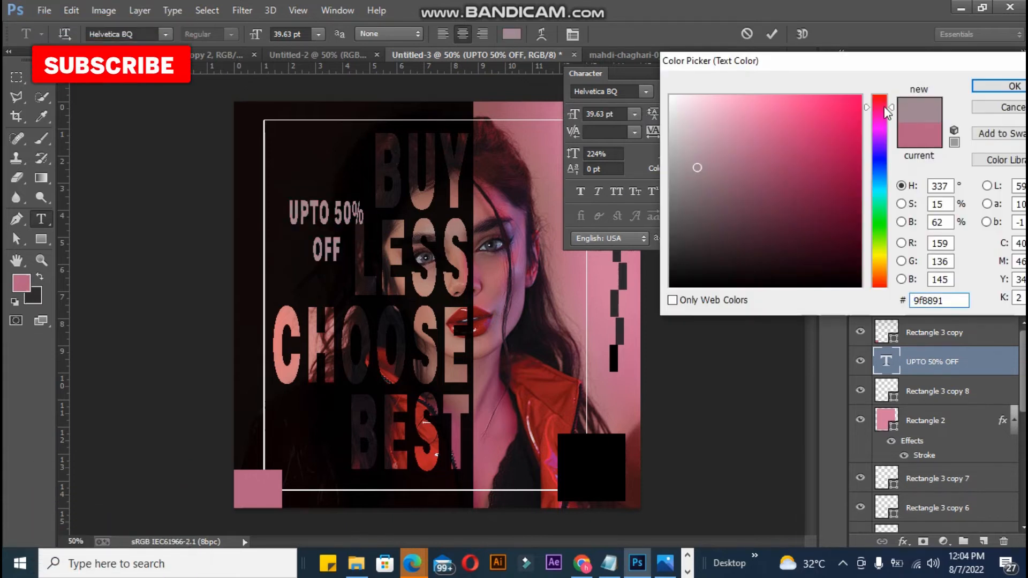
pyautogui.moveTo(886, 111); pyautogui.dragTo(884, 96)
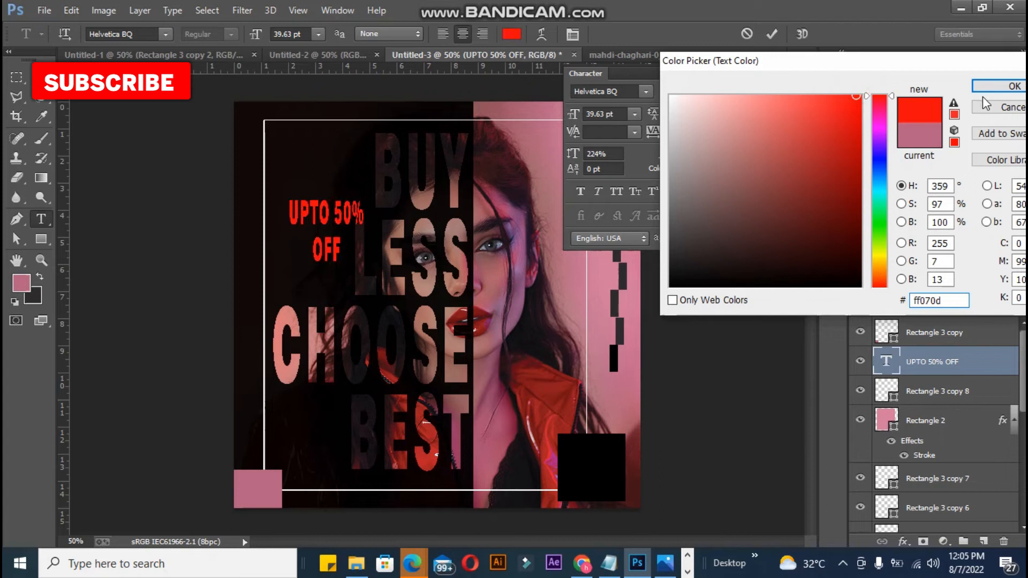
pyautogui.click(1001, 87)
# Centre the "UPTO 50% OFF" text inside the black square, reducing it to 24.63 pt with 55.86 pt leading.
pyautogui.click(41, 76)
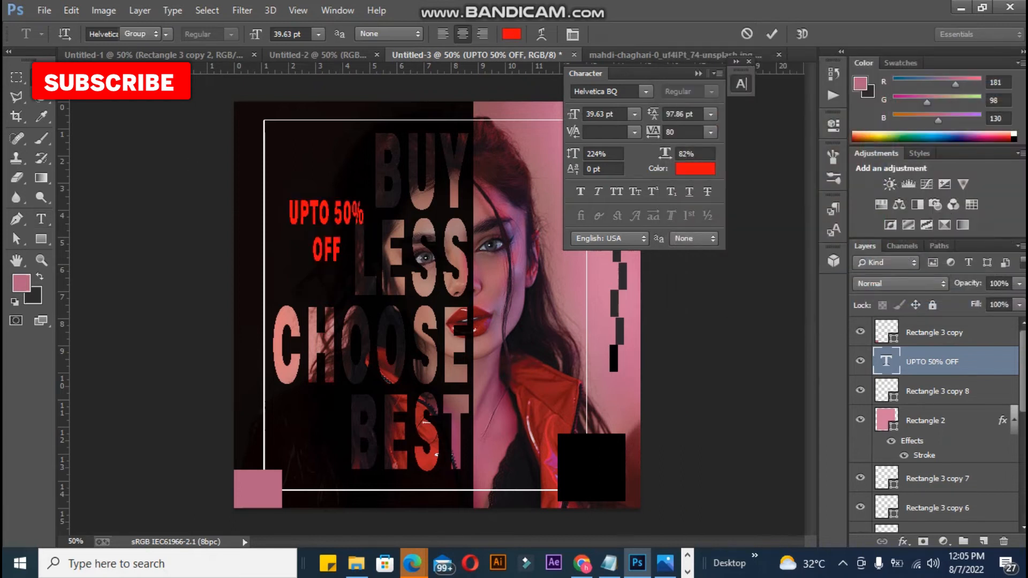
pyautogui.moveTo(310, 209); pyautogui.dragTo(569, 445)
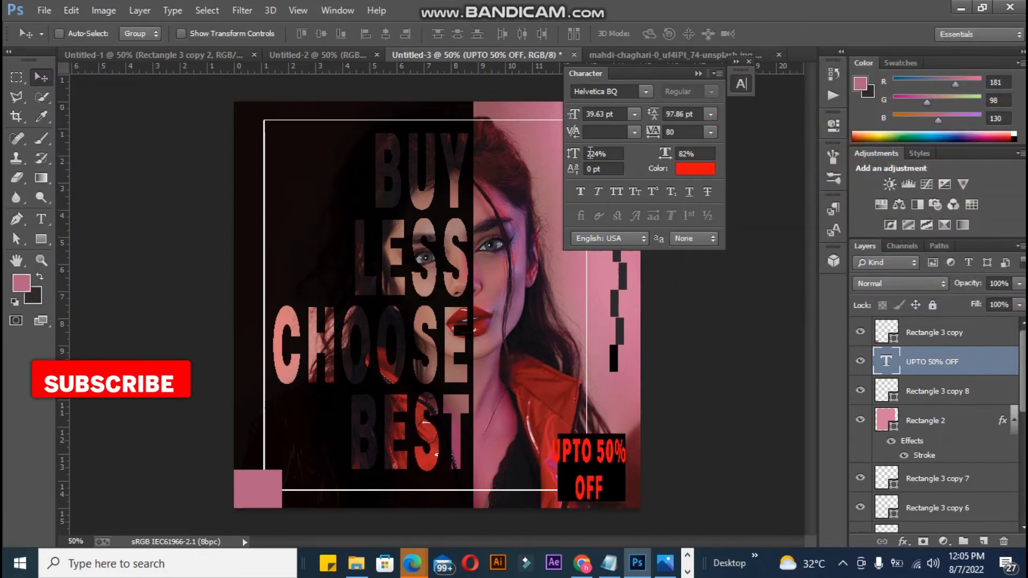
pyautogui.moveTo(574, 113); pyautogui.dragTo(567, 115)
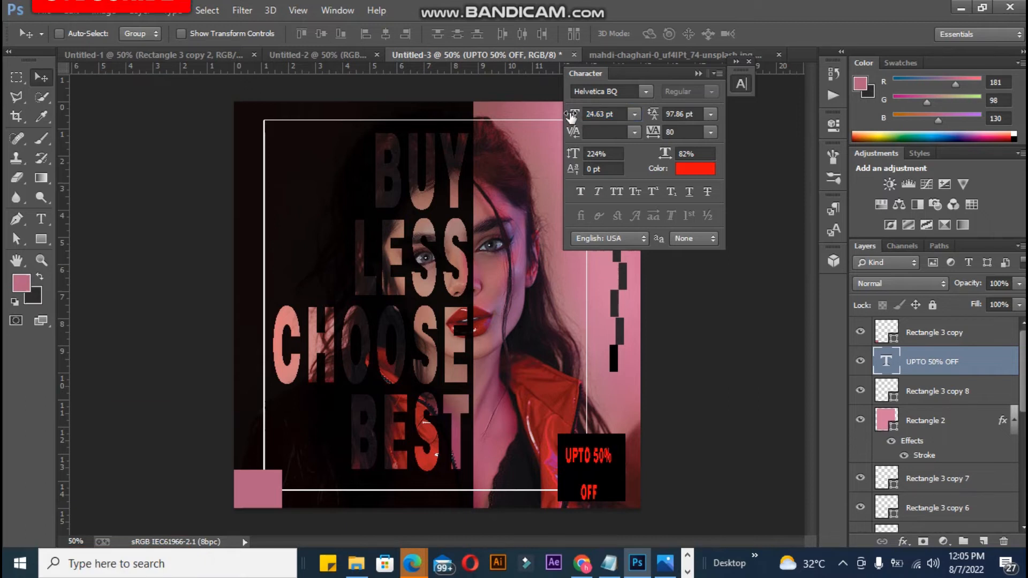
pyautogui.moveTo(654, 114); pyautogui.dragTo(644, 113)
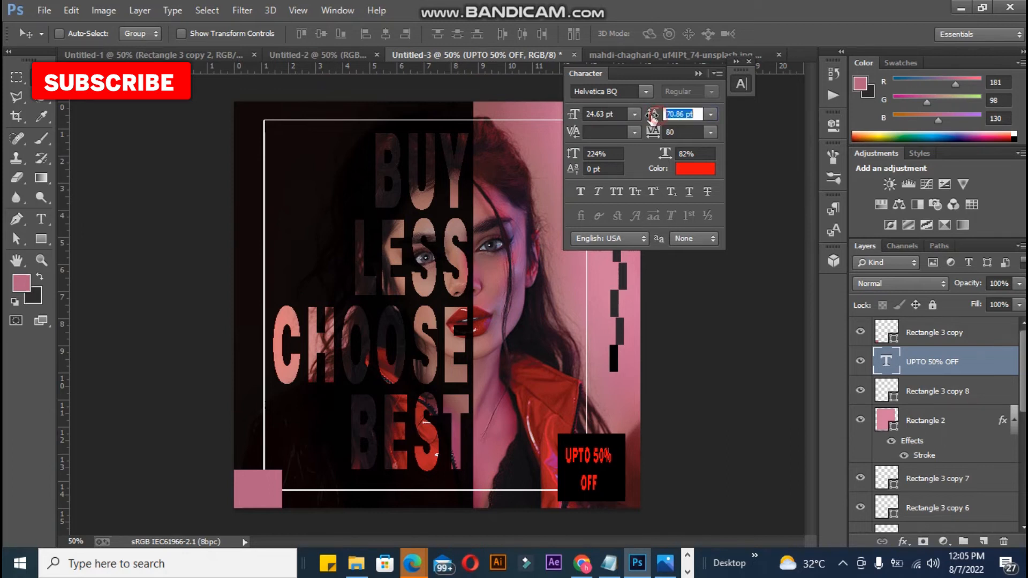
pyautogui.moveTo(658, 117); pyautogui.dragTo(654, 115)
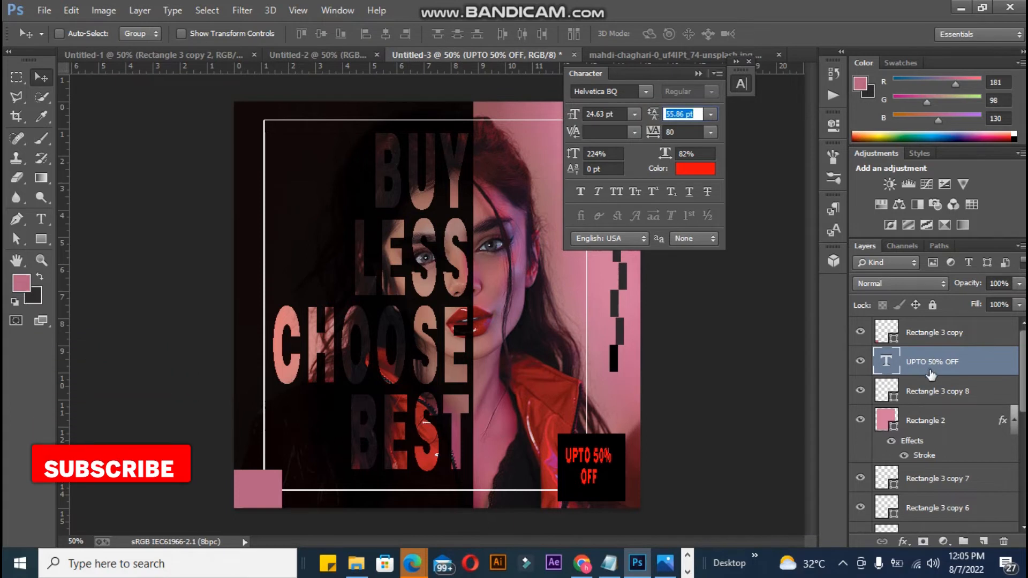
pyautogui.moveTo(591, 459); pyautogui.dragTo(590, 456)
pyautogui.click(743, 453)
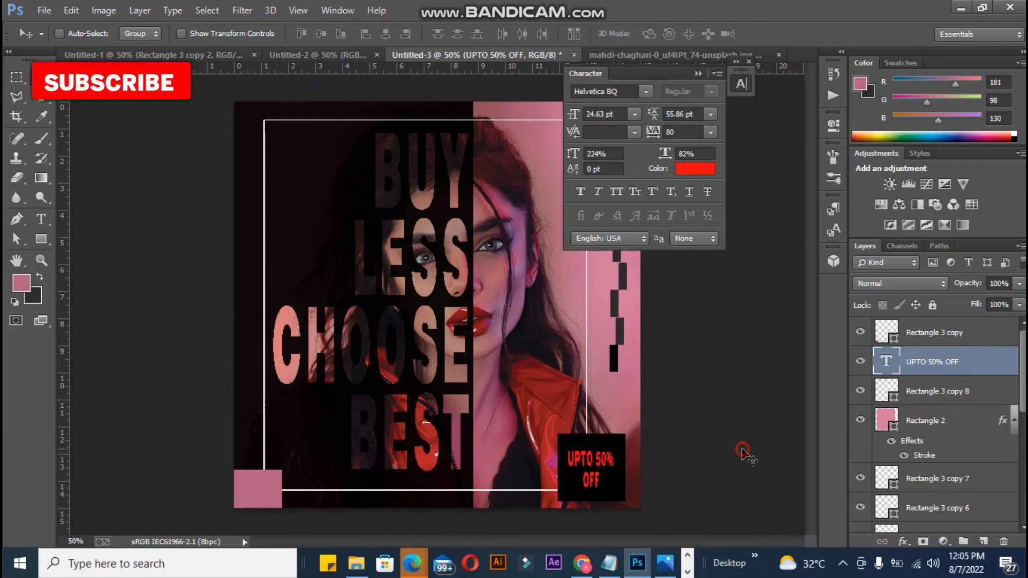
pyautogui.click(698, 74)
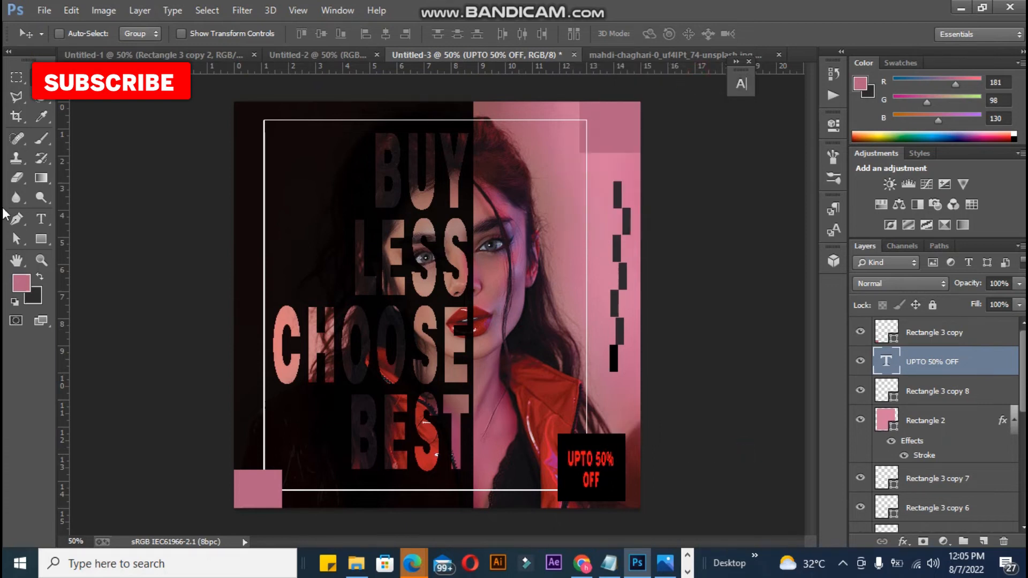
# Draw a 54 × 38 px pink rectangle between the canvas's left edge and the frame, and duplicate it downward into a column of nine.
pyautogui.click(42, 239)
pyautogui.moveTo(239, 159); pyautogui.dragTo(261, 174)
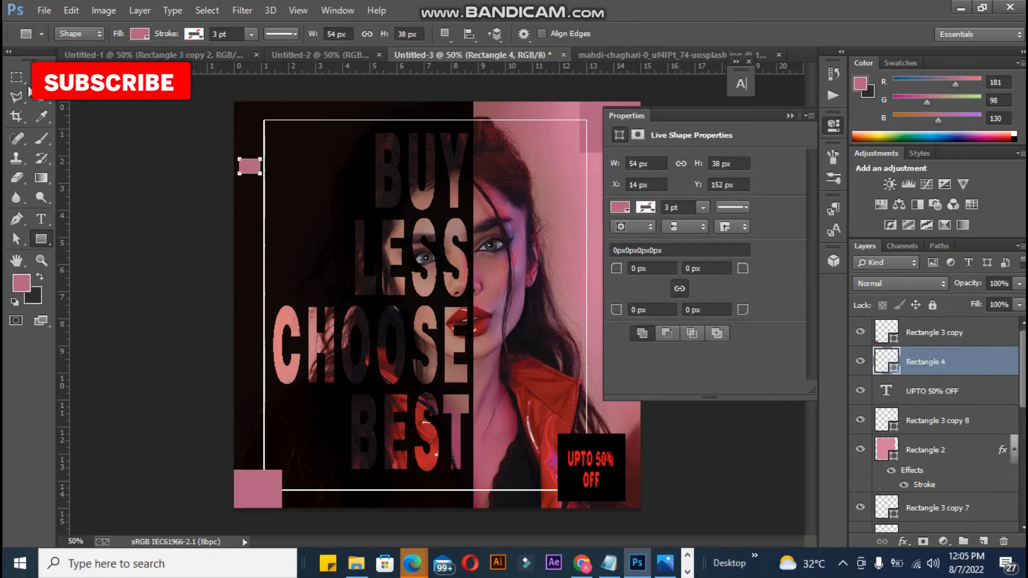
pyautogui.press('v')
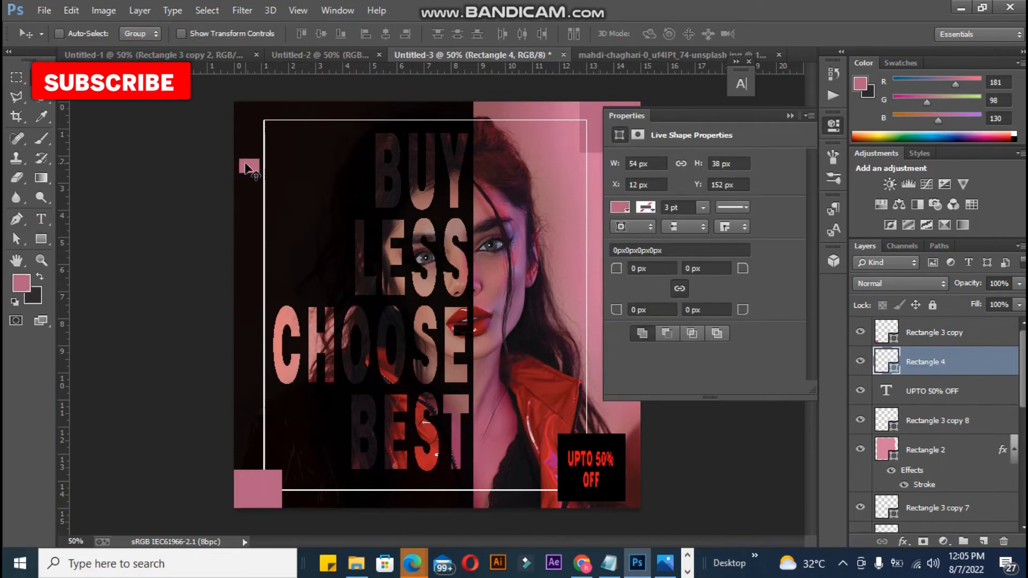
pyautogui.moveTo(248, 168); pyautogui.dragTo(246, 255)
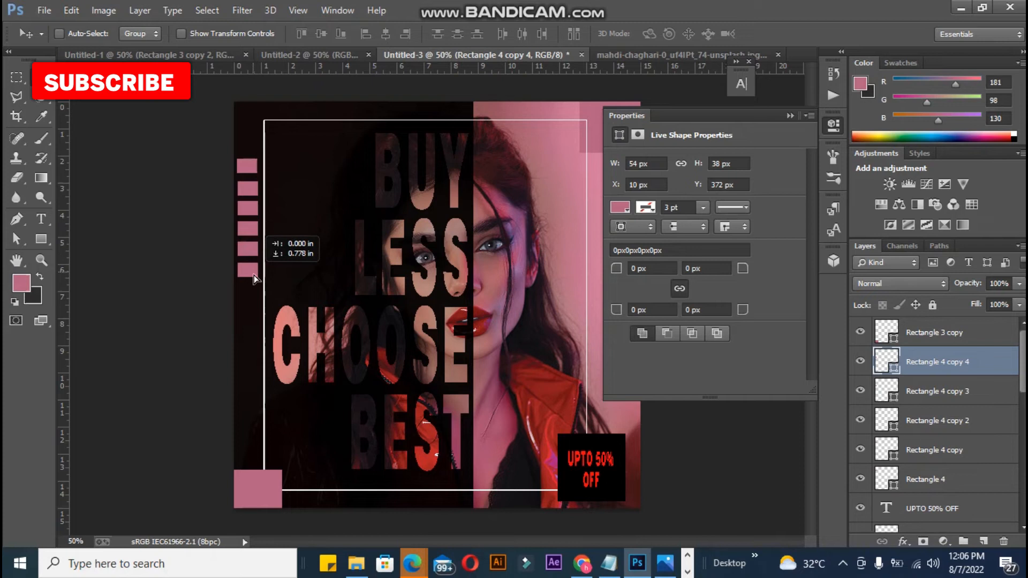
pyautogui.moveTo(254, 275); pyautogui.dragTo(253, 272)
pyautogui.moveTo(254, 272); pyautogui.dragTo(252, 340)
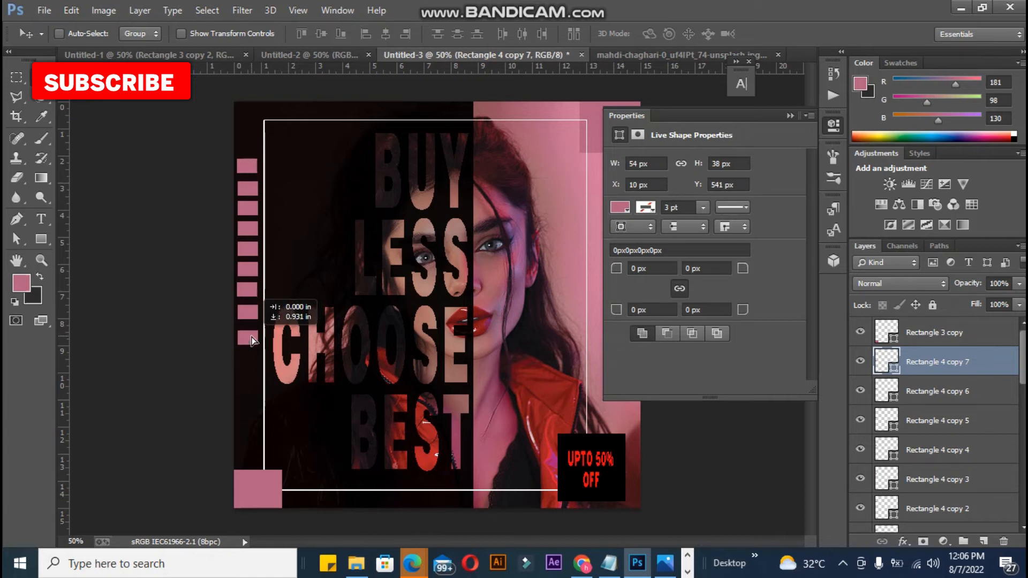
pyautogui.moveTo(251, 336); pyautogui.dragTo(251, 337)
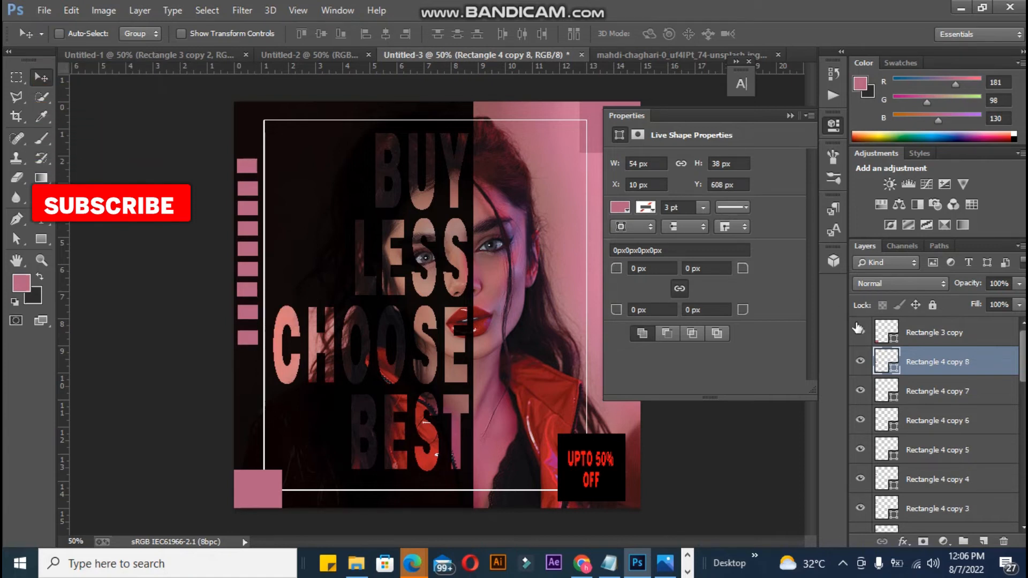
# Select all nine small pink rectangles in the column and shift them together about 6 px to the right.
pyautogui.keyDown('shift'); pyautogui.click(908, 513); pyautogui.keyUp('shift')
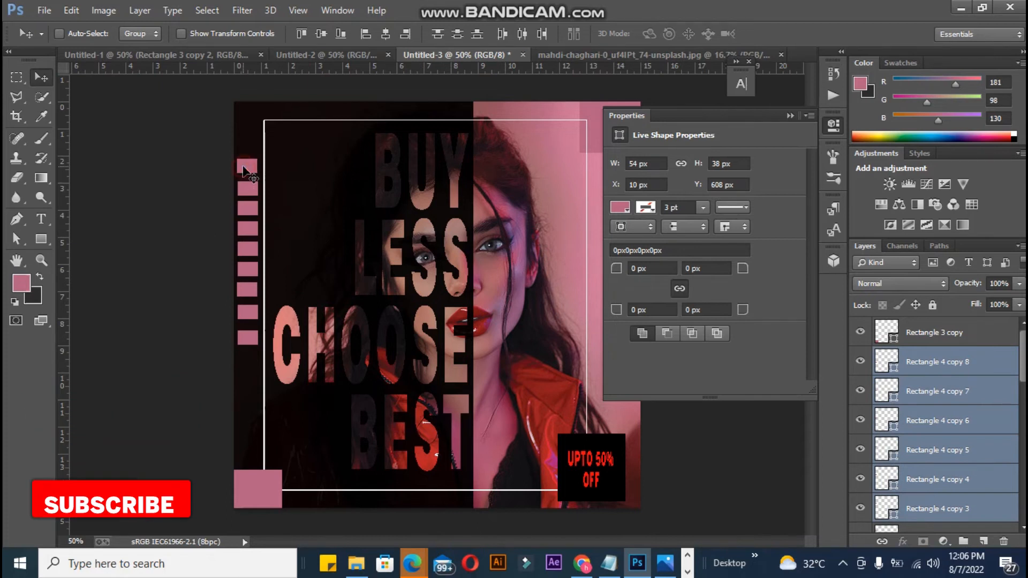
pyautogui.moveTo(248, 166); pyautogui.dragTo(244, 166)
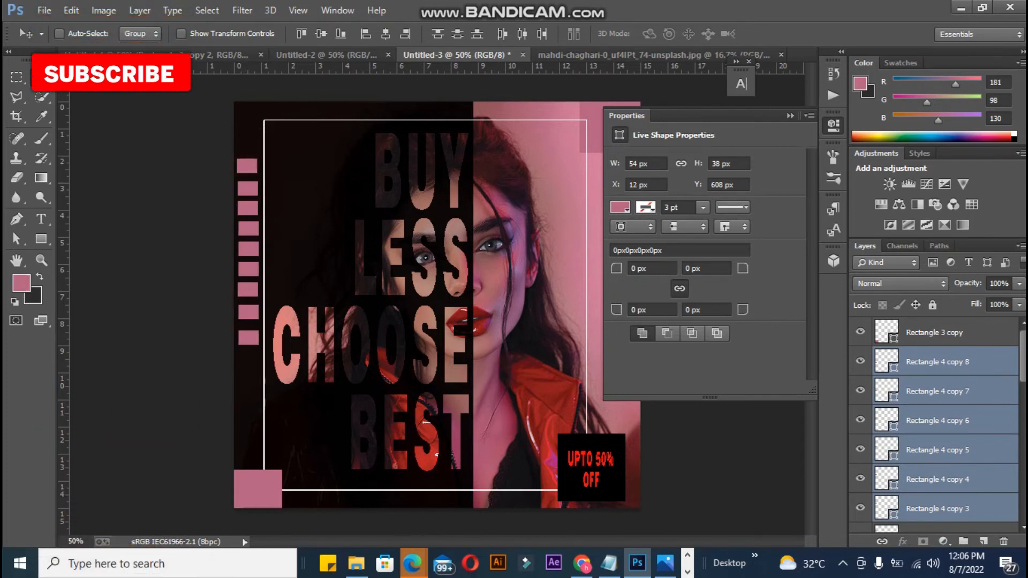
pyautogui.moveTo(1024, 367); pyautogui.dragTo(1024, 388)
pyautogui.scroll(-3, 923, 419)
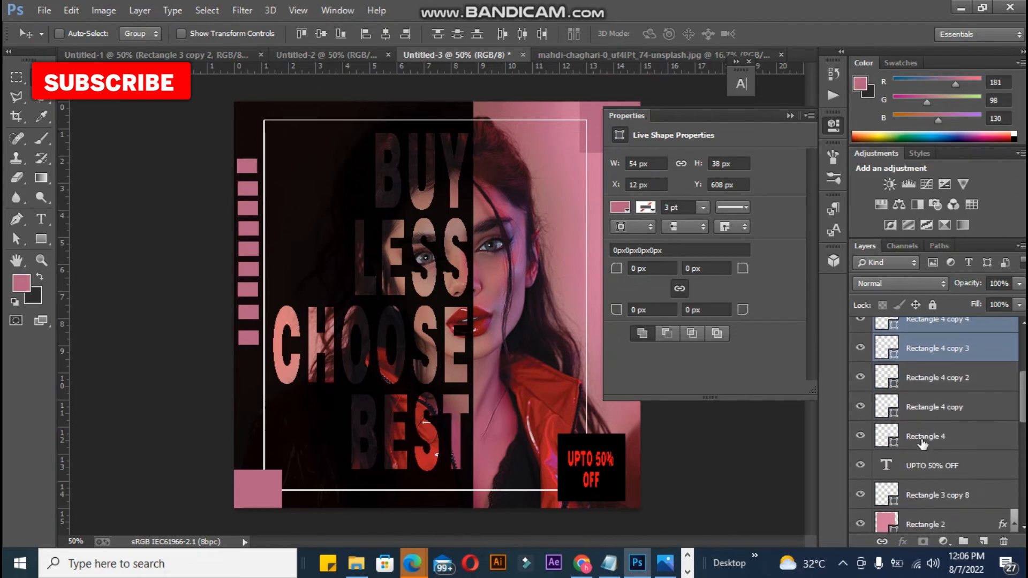
pyautogui.keyDown('shift'); pyautogui.click(922, 441); pyautogui.keyUp('shift')
pyautogui.hotkey('shift', 'Right')
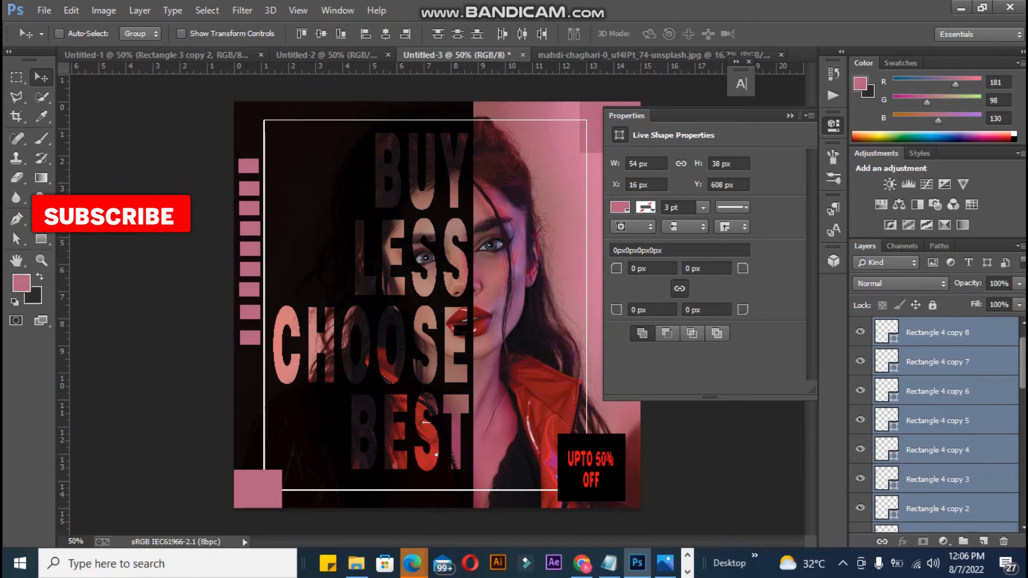
# Nudge the white outlined frame slightly to the right, away from the column of pink rectangles.
pyautogui.moveTo(1024, 352); pyautogui.dragTo(1023, 423)
pyautogui.click(926, 379)
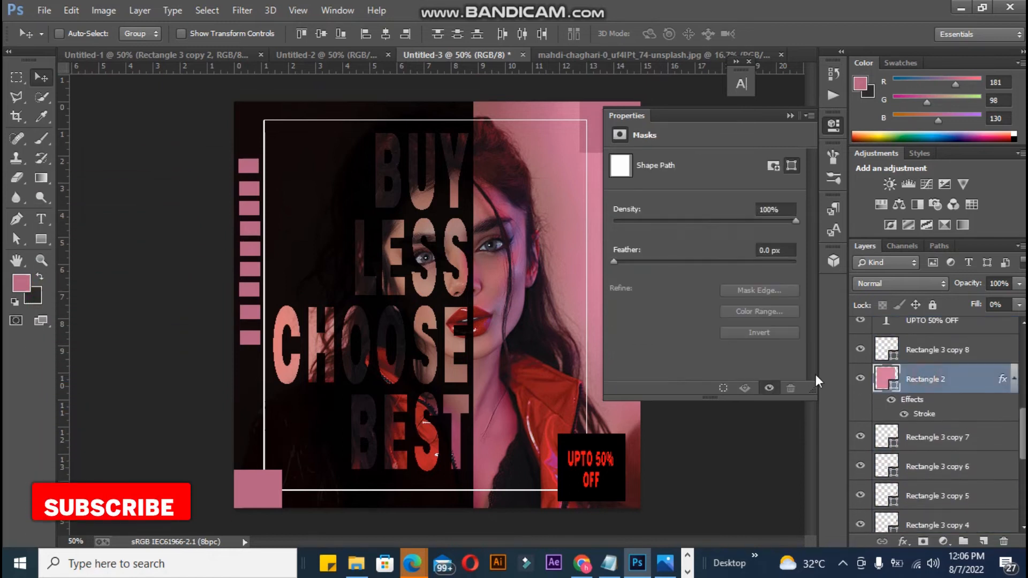
pyautogui.press('Right')
pyautogui.press('Right')
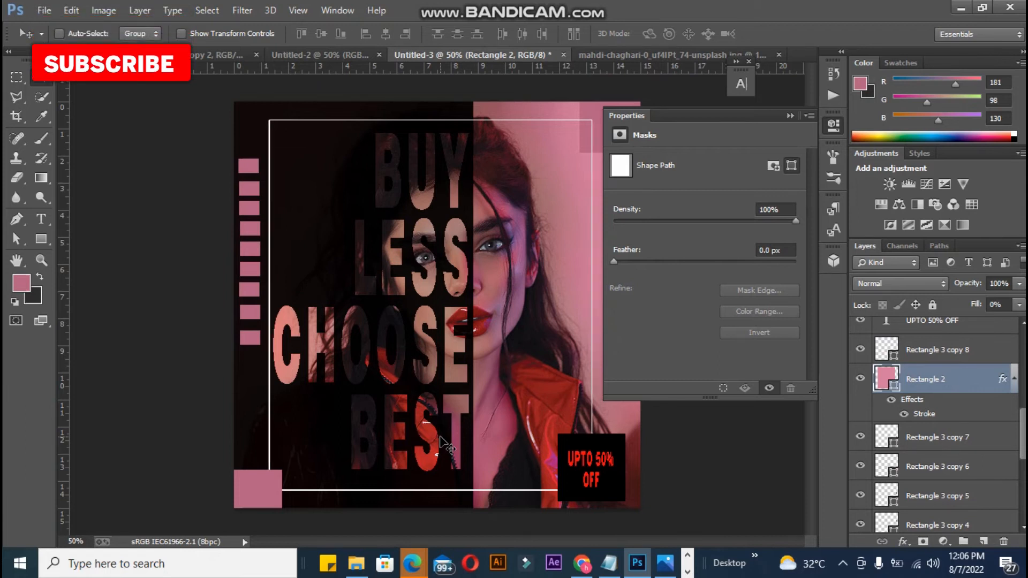
pyautogui.click(795, 116)
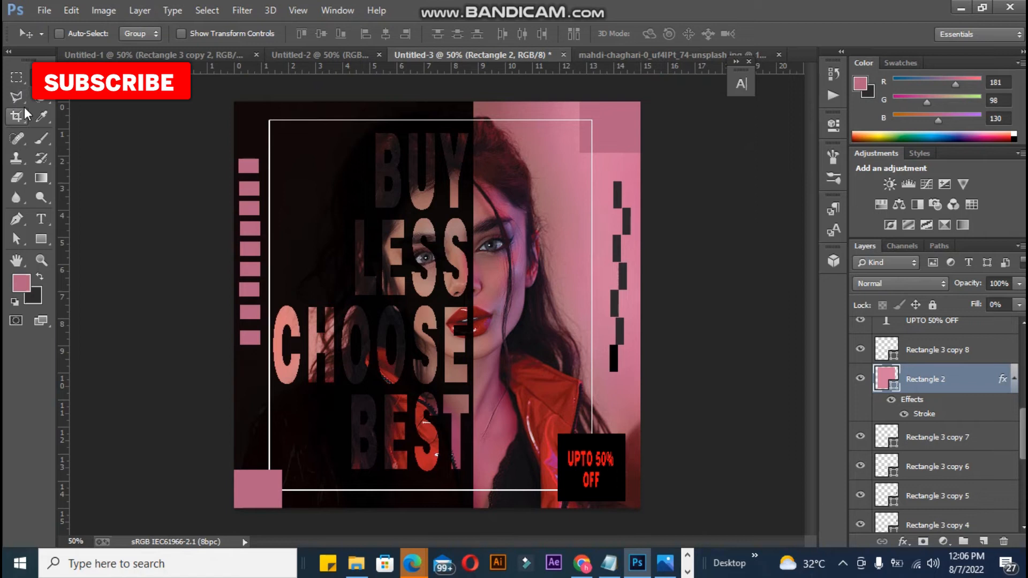
pyautogui.click(688, 572)
pyautogui.click(332, 563)
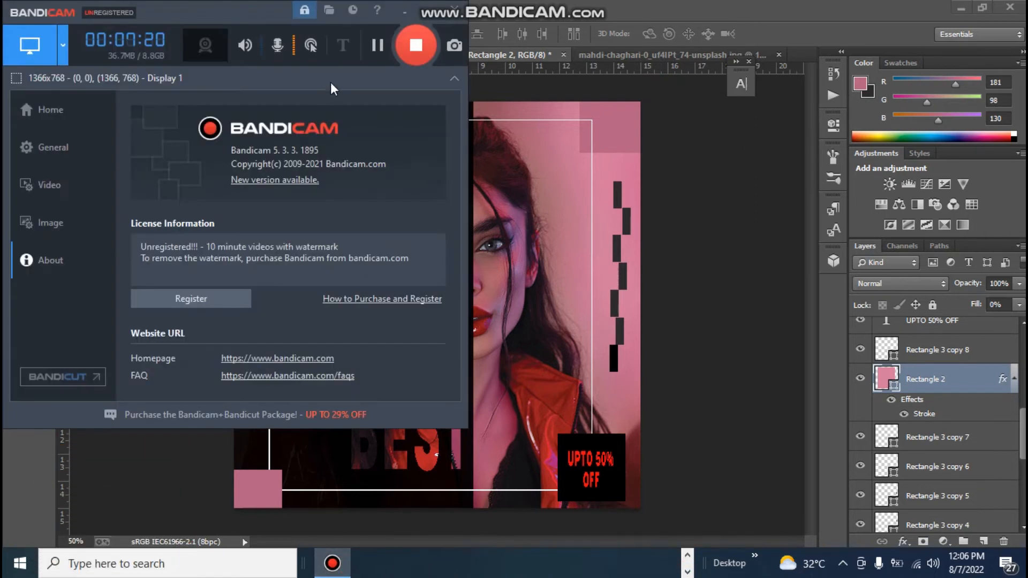
pyautogui.click(680, 166)
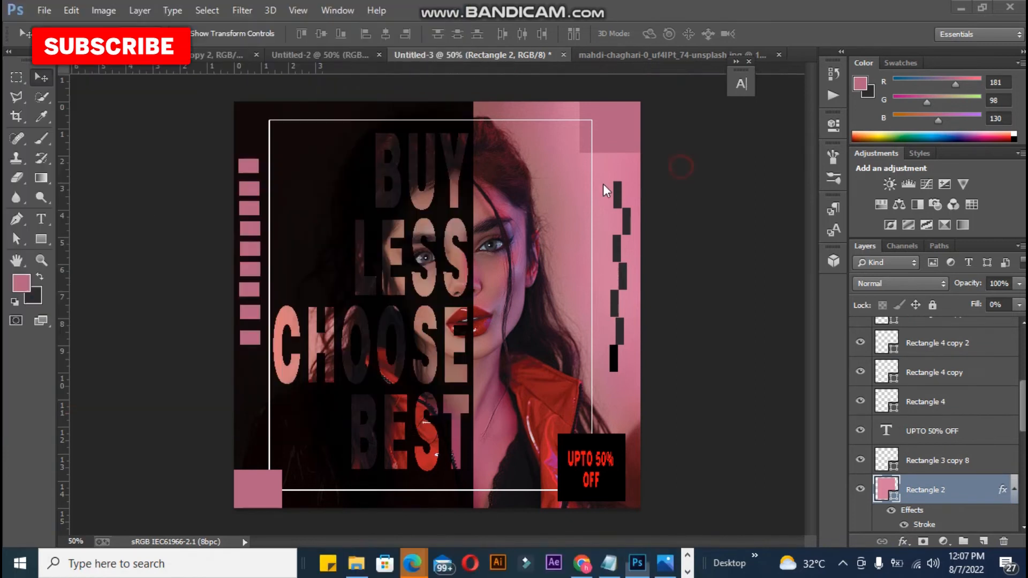
pyautogui.click(38, 239)
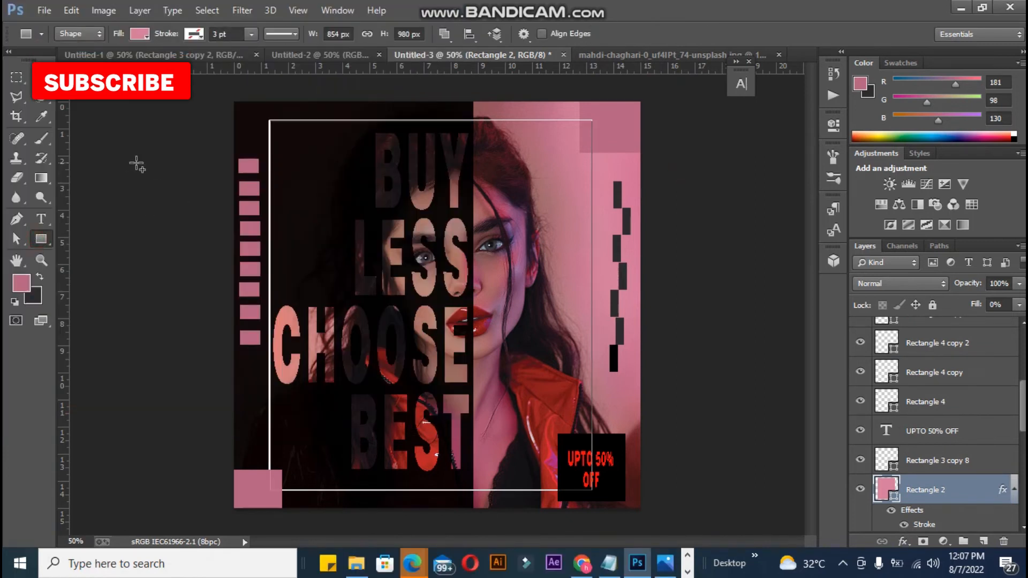
pyautogui.moveTo(307, 200); pyautogui.dragTo(308, 200)
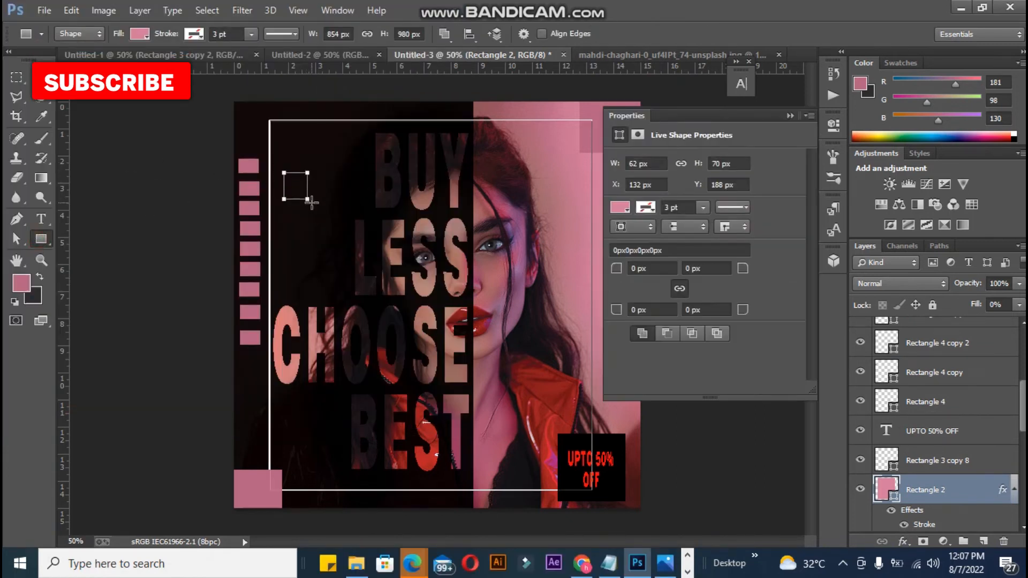
pyautogui.hotkey('ctrl', 'z')
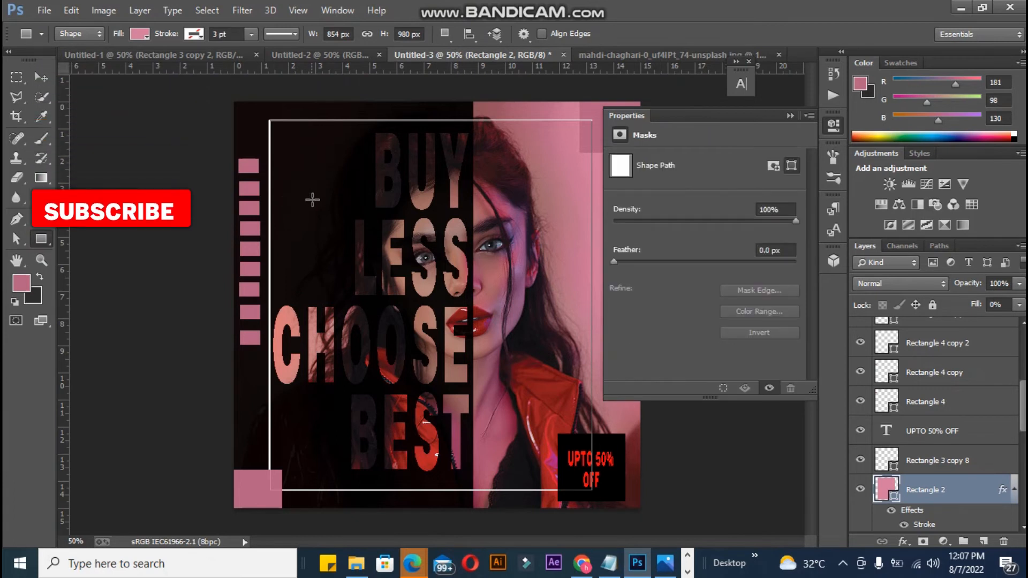
pyautogui.click(42, 238)
pyautogui.click(102, 279)
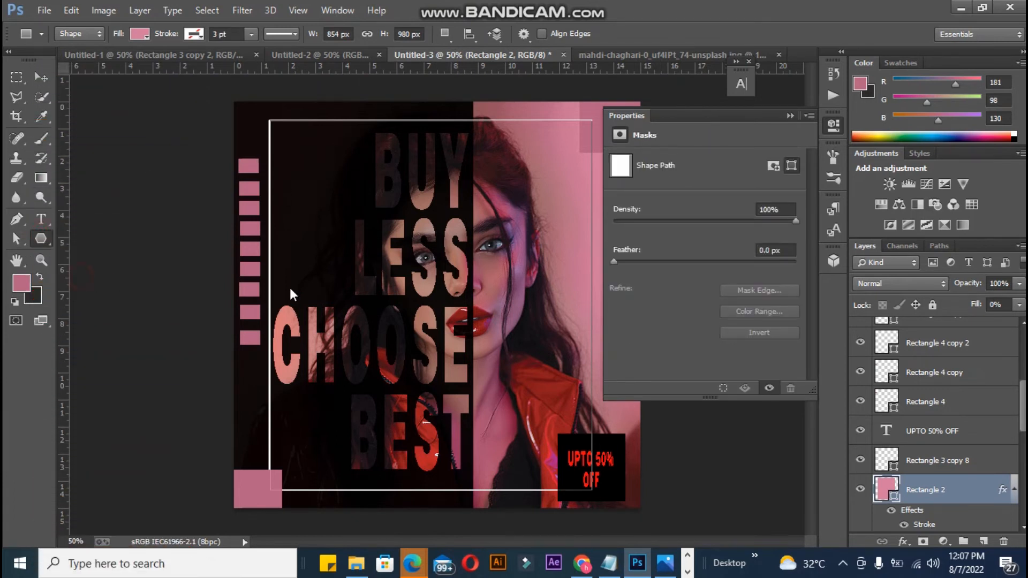
pyautogui.click(385, 212)
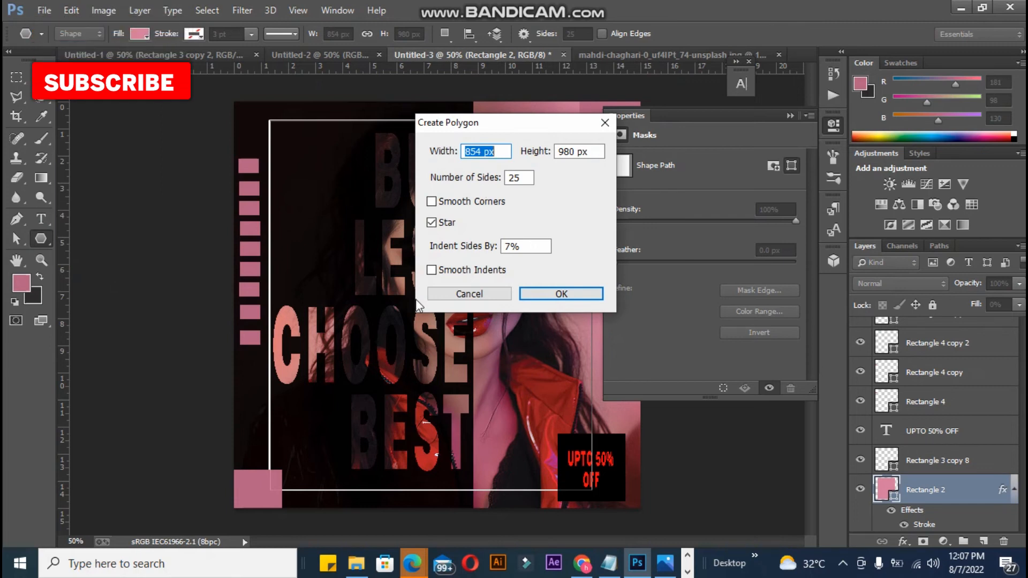
pyautogui.click(430, 294)
# Draw a 28 × 94 px lightning bolt custom shape beside "BUY" and fill it with red sampled from the badge text.
pyautogui.click(42, 239)
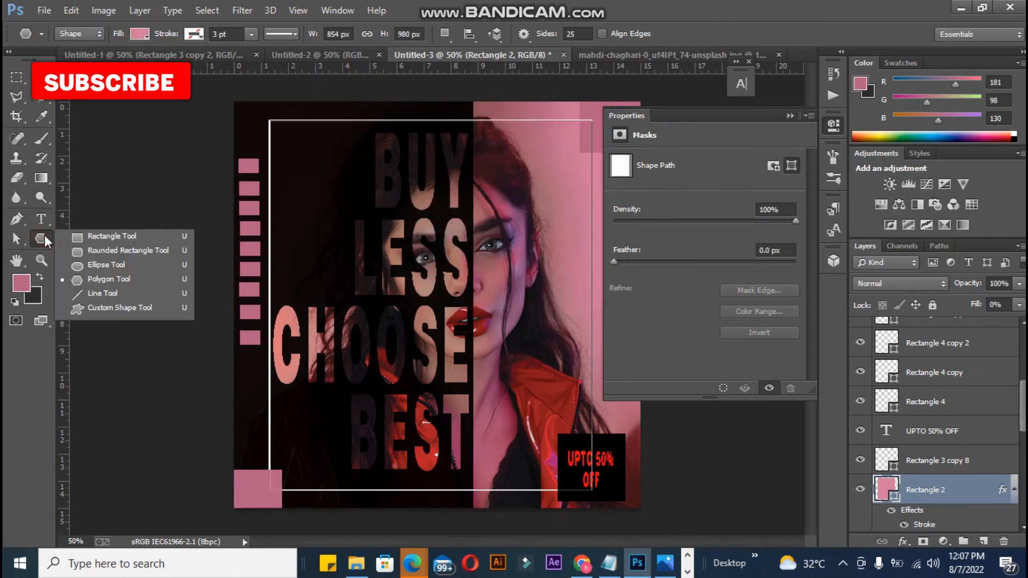
pyautogui.click(101, 308)
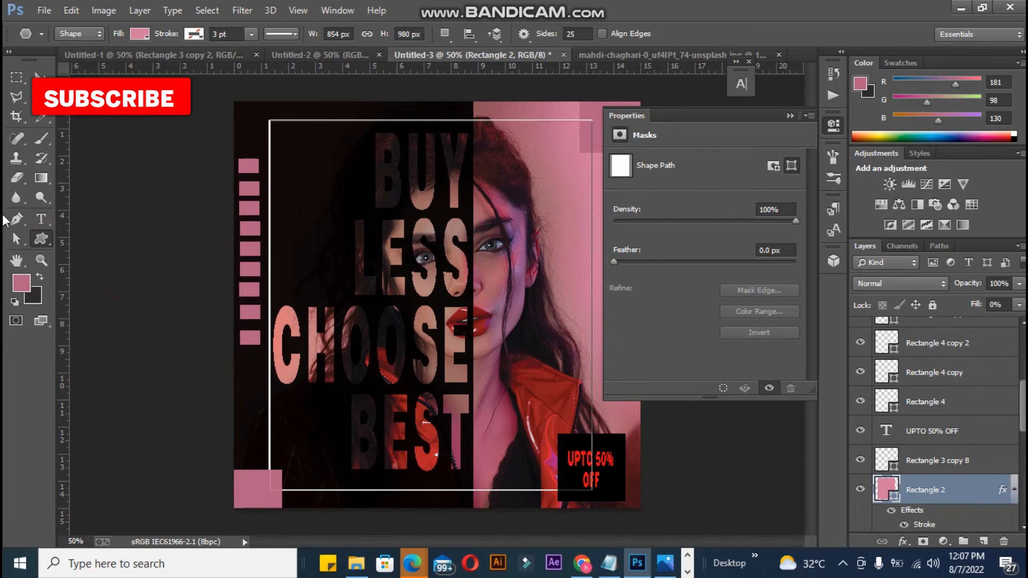
pyautogui.click(591, 34)
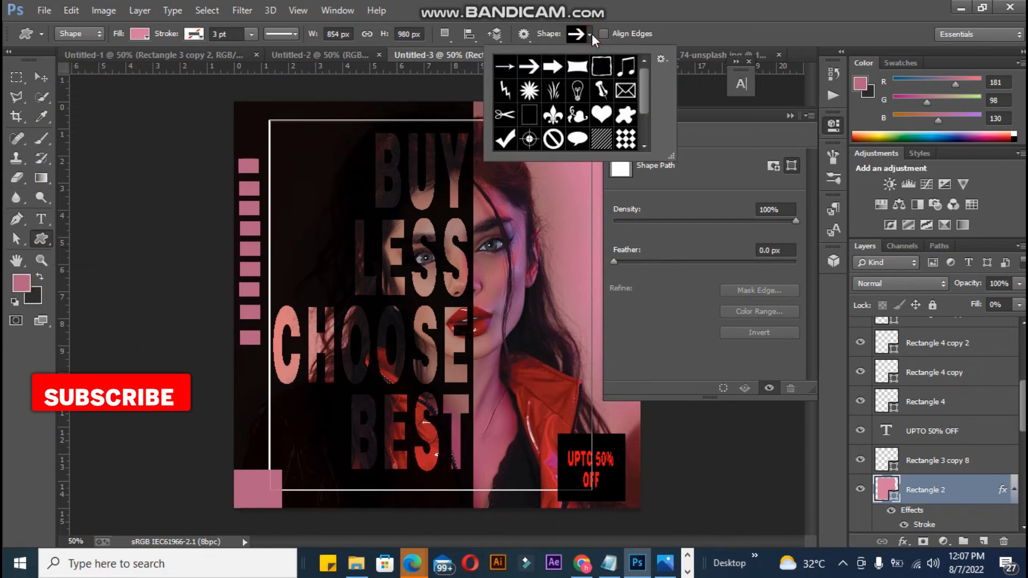
pyautogui.moveTo(648, 75)
pyautogui.mouseDown()
pyautogui.moveTo(650, 111)
pyautogui.moveTo(649, 84)
pyautogui.mouseUp()
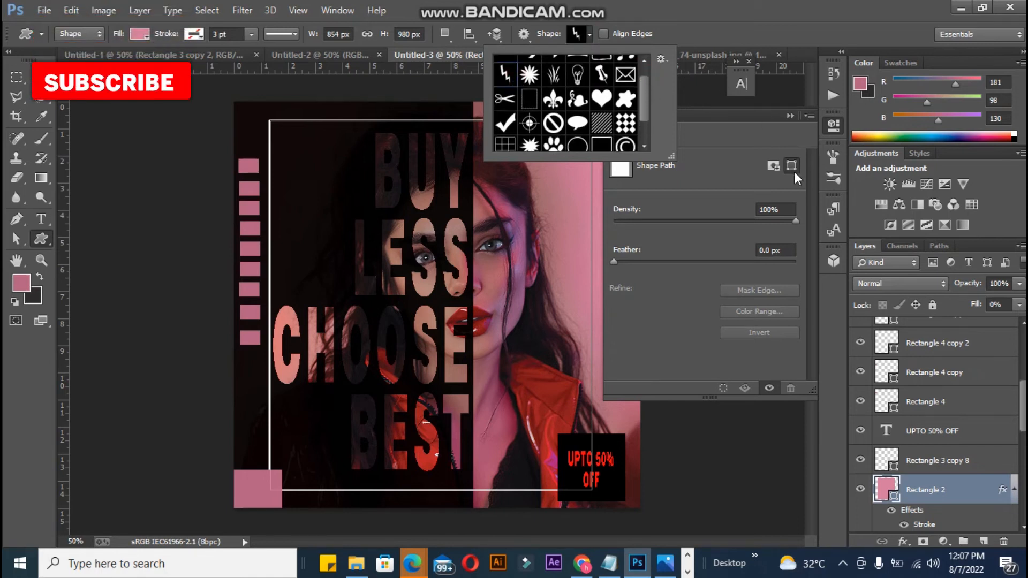
pyautogui.moveTo(306, 141); pyautogui.dragTo(317, 180)
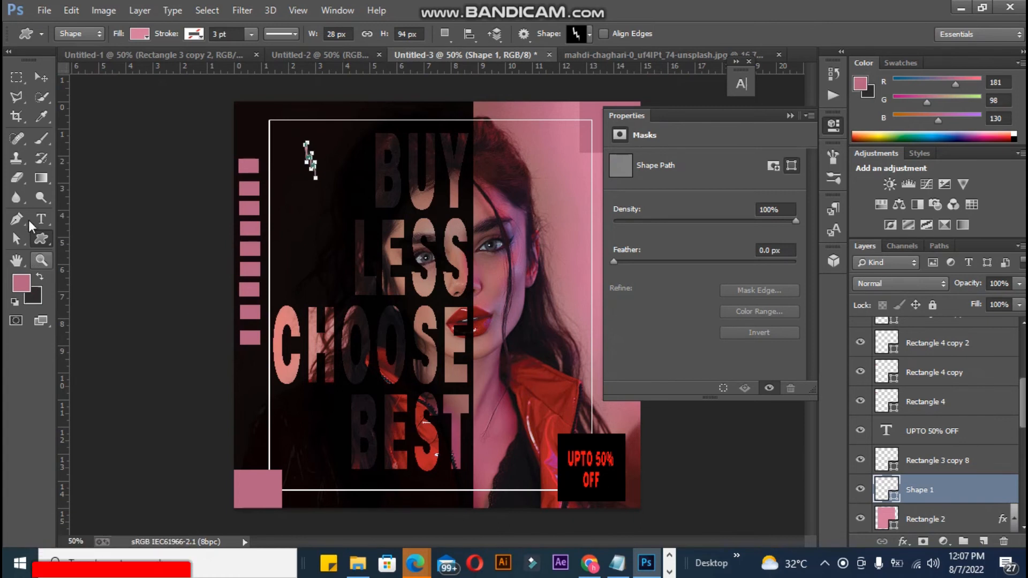
pyautogui.click(42, 117)
pyautogui.click(576, 459)
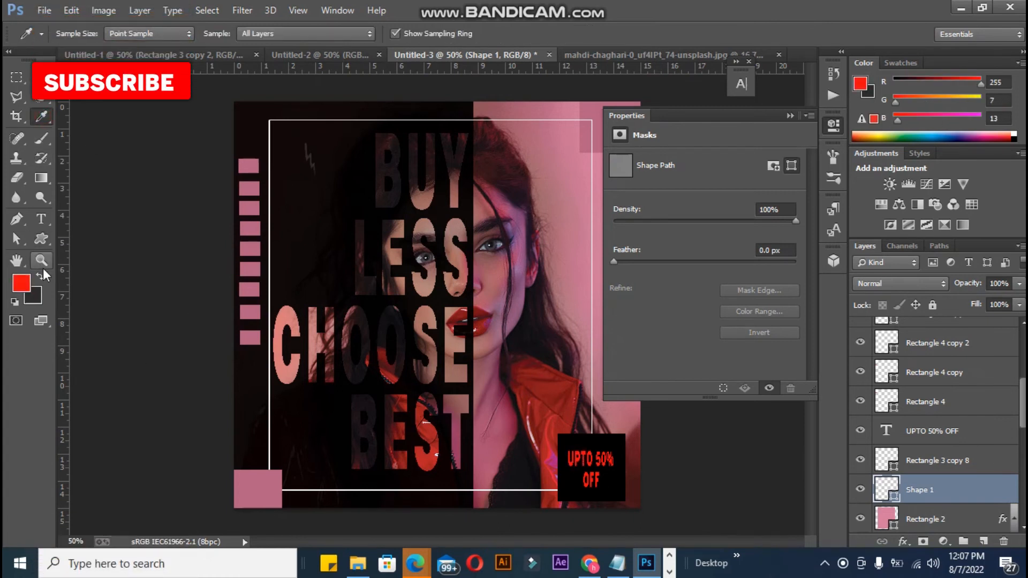
pyautogui.hotkey('alt', 'BackSpace')
# Duplicate the red lightning bolt beside "BEST" and again above the column of pink rectangles.
pyautogui.click(41, 76)
pyautogui.moveTo(313, 170); pyautogui.dragTo(504, 481)
pyautogui.moveTo(257, 141); pyautogui.dragTo(257, 141)
# Draw a red starburst custom shape of 44 × 40 px beside the word "LESS".
pyautogui.moveTo(45, 246); pyautogui.dragTo(95, 307)
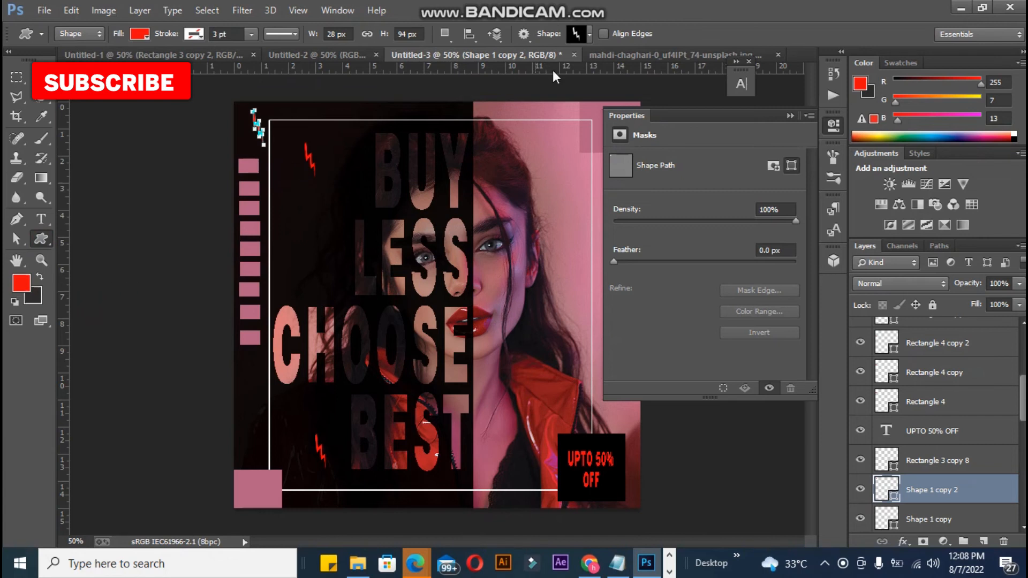
pyautogui.click(589, 34)
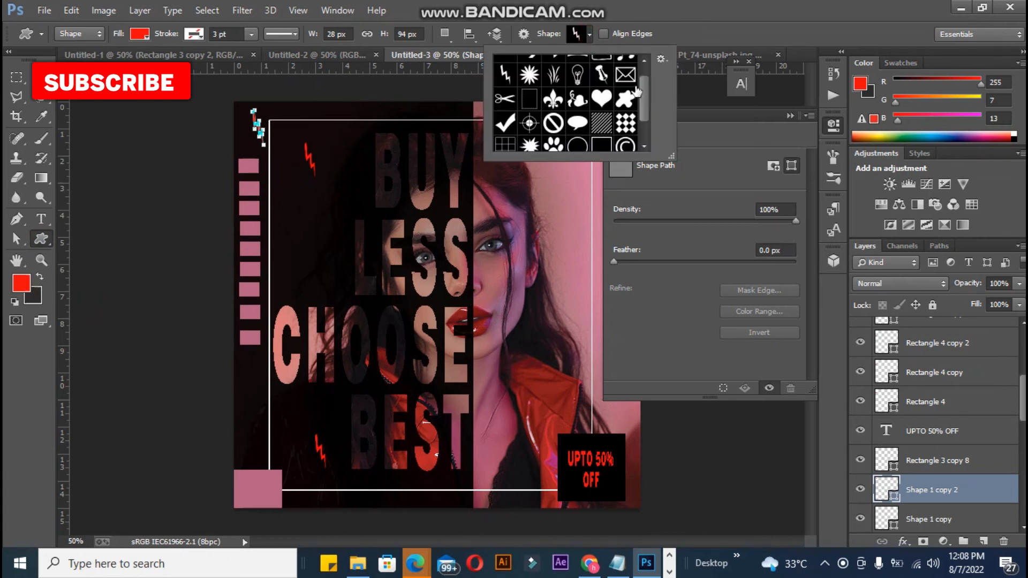
pyautogui.moveTo(647, 88)
pyautogui.mouseDown()
pyautogui.moveTo(650, 106)
pyautogui.moveTo(647, 75)
pyautogui.mouseUp()
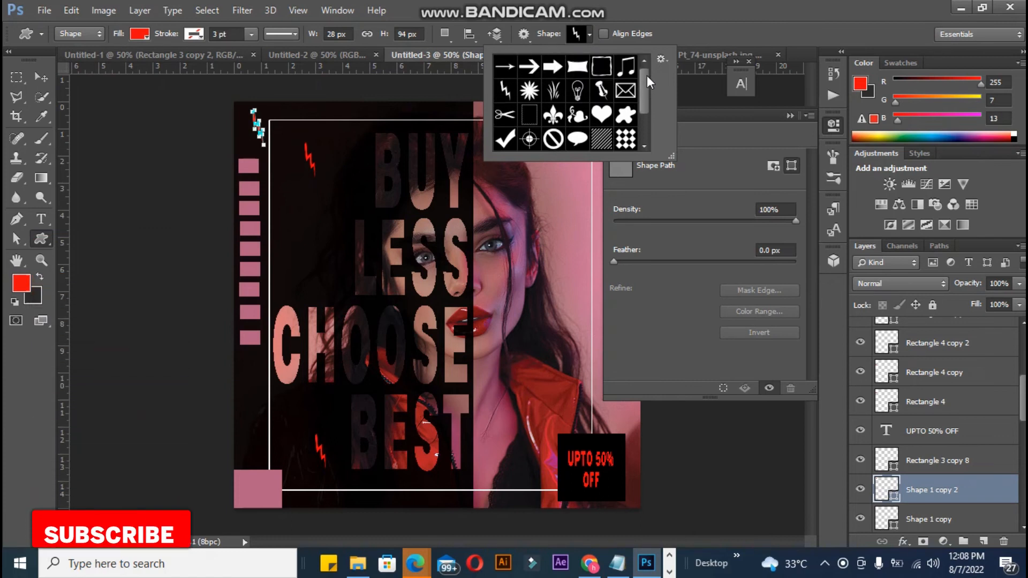
pyautogui.click(537, 94)
pyautogui.click(322, 223)
pyautogui.moveTo(322, 223); pyautogui.dragTo(327, 235)
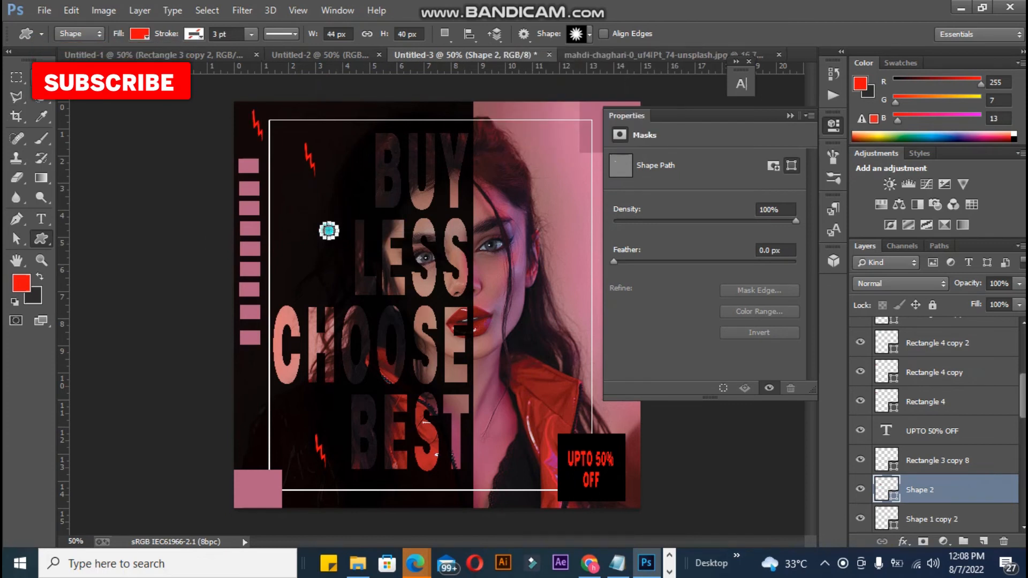
pyautogui.moveTo(328, 231); pyautogui.dragTo(328, 231)
# Delete the two lightning bolt copies and hide the original bolt layer, Shape 1.
pyautogui.click(42, 78)
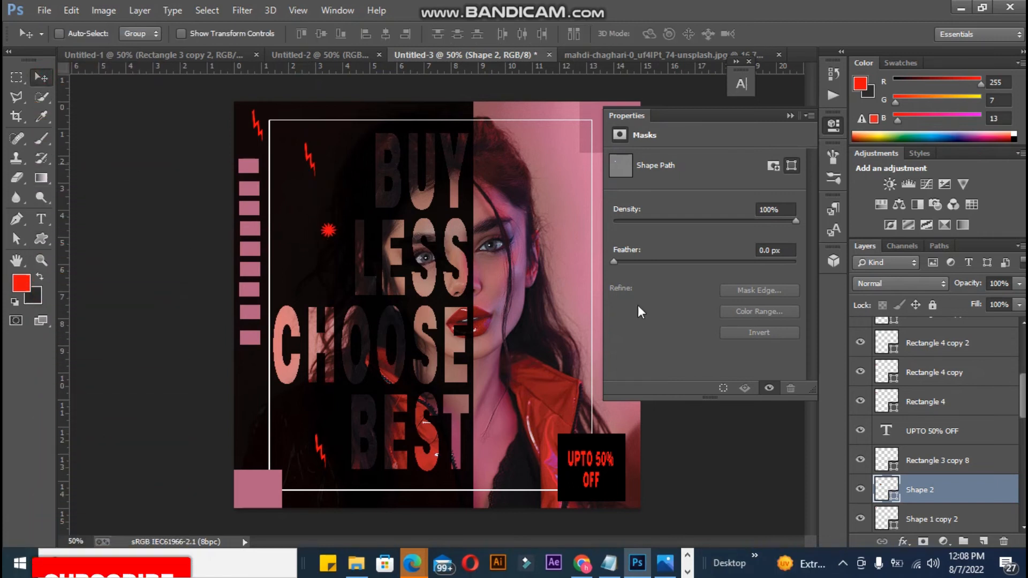
pyautogui.click(923, 521)
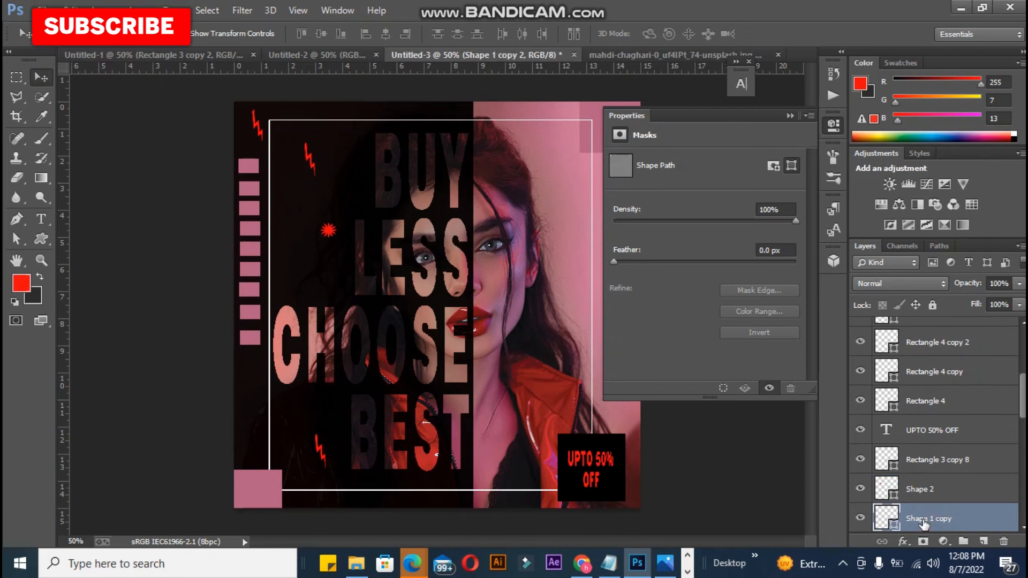
pyautogui.click(958, 490)
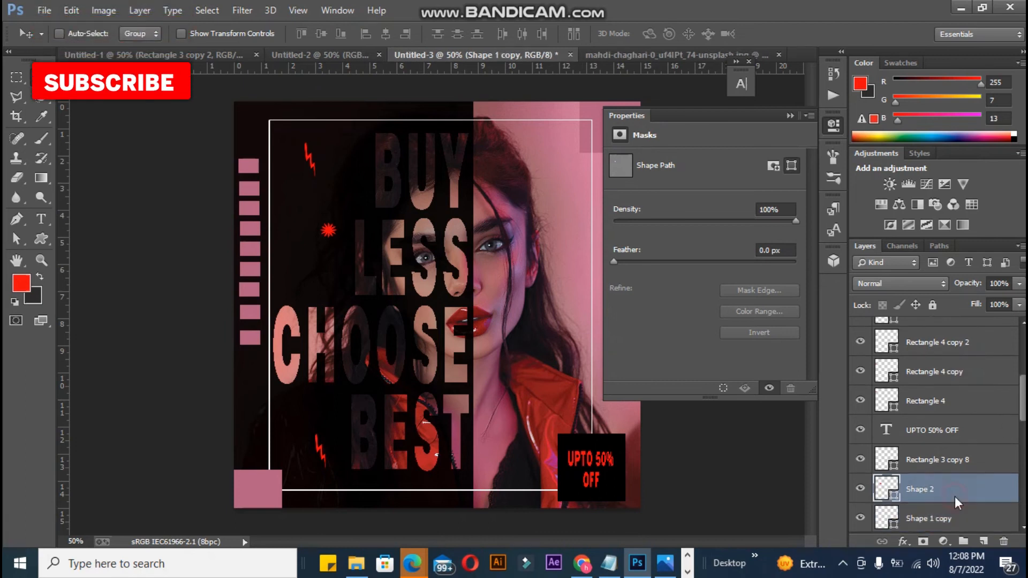
pyautogui.scroll(-3, 1020, 395)
pyautogui.click(948, 432)
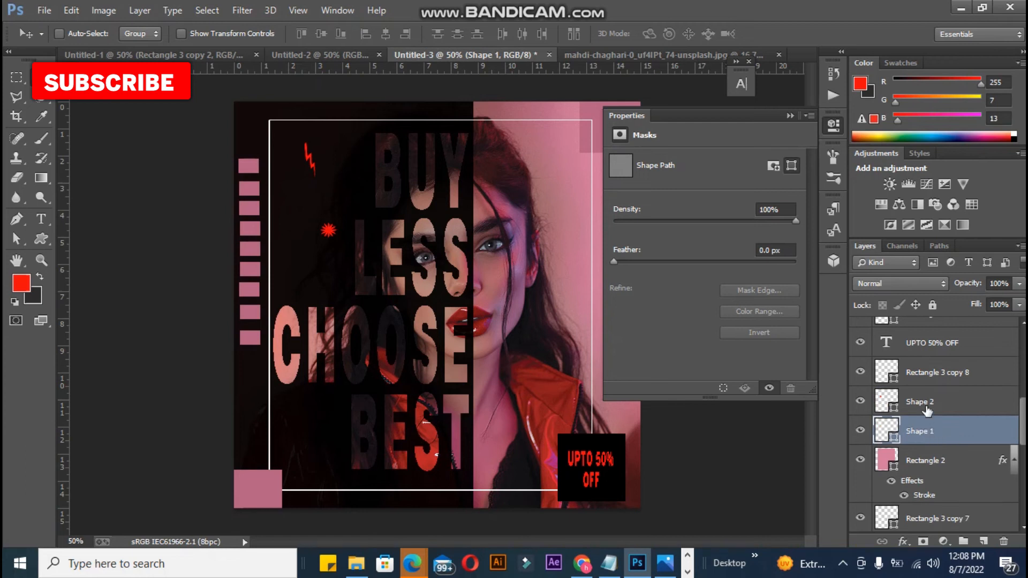
pyautogui.click(860, 372)
pyautogui.click(861, 372)
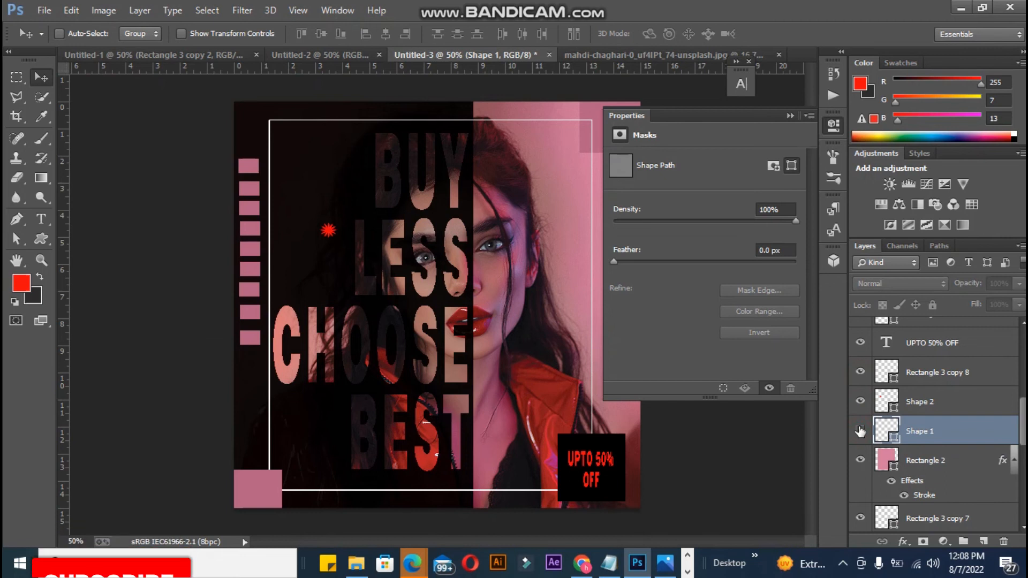
# Move the red starburst above the column of pink rectangles and place a duplicate of it below the column.
pyautogui.click(922, 402)
pyautogui.hotkey('ctrl', 't')
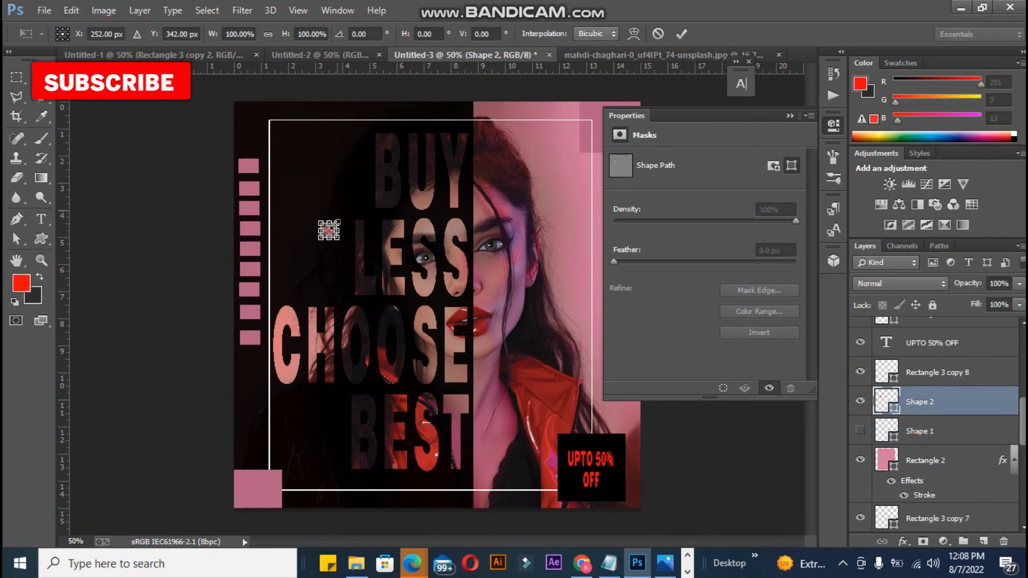
pyautogui.press('Return')
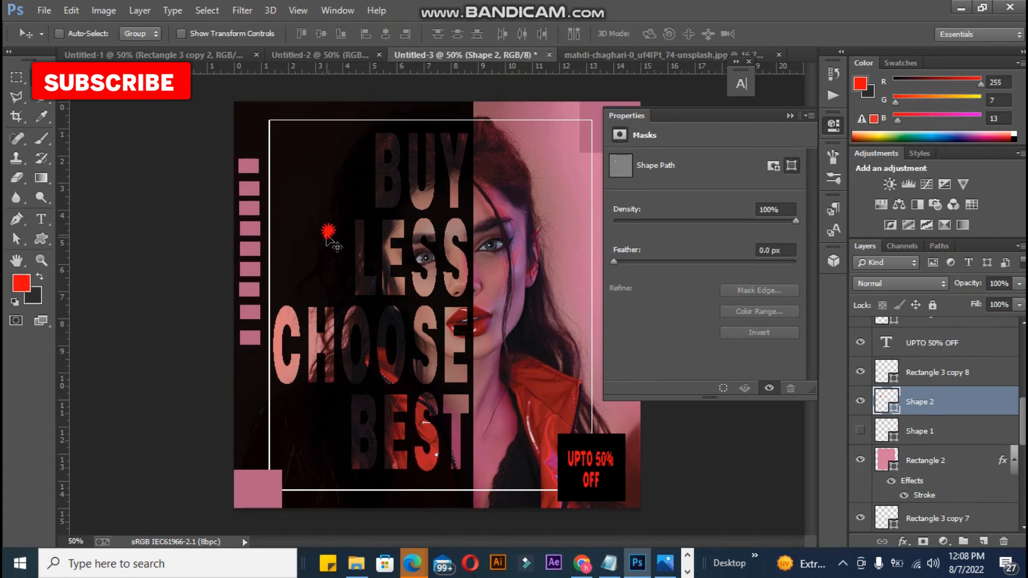
pyautogui.moveTo(255, 123); pyautogui.dragTo(250, 411)
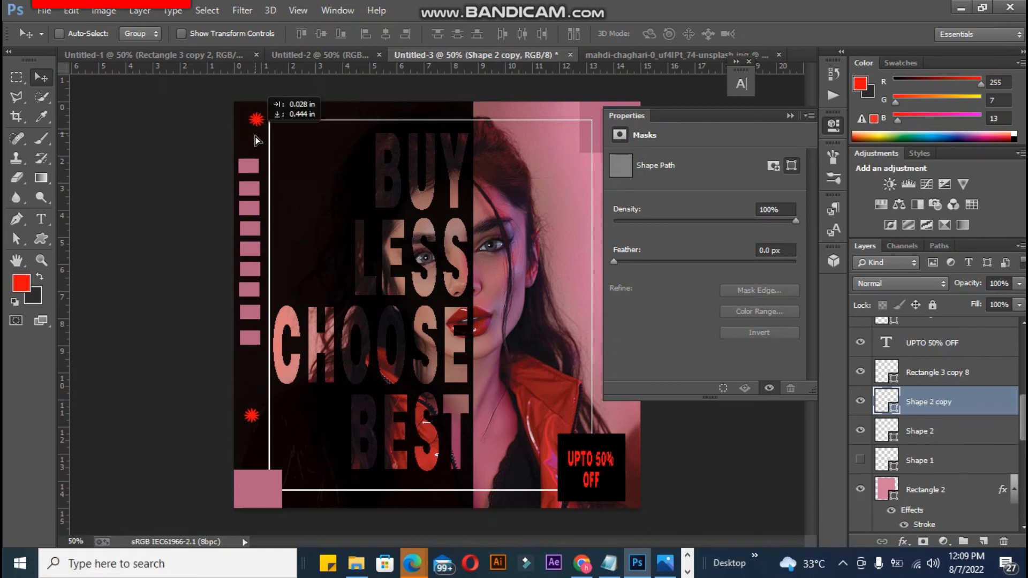
pyautogui.moveTo(253, 140); pyautogui.dragTo(252, 133)
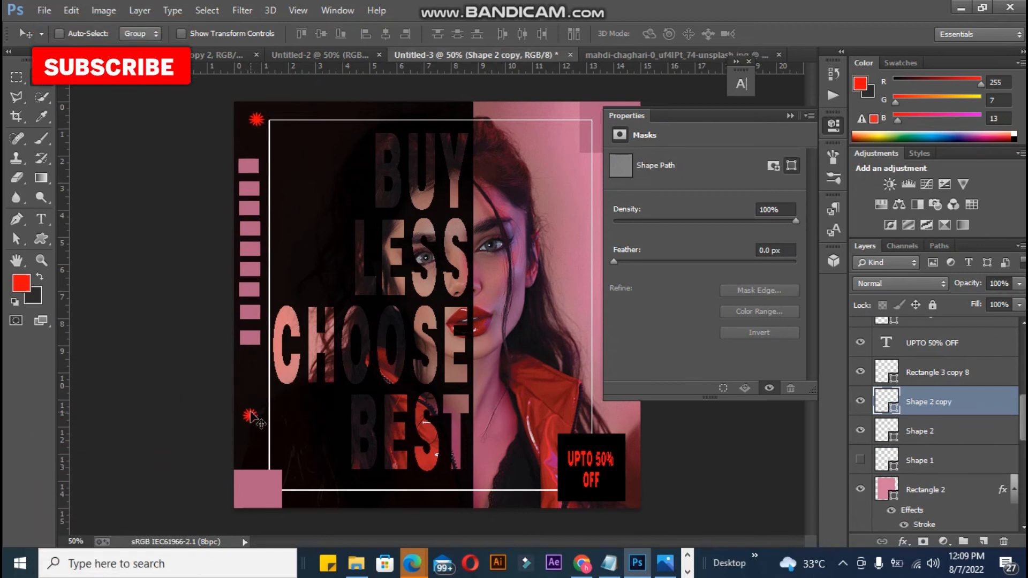
pyautogui.moveTo(252, 405); pyautogui.dragTo(251, 404)
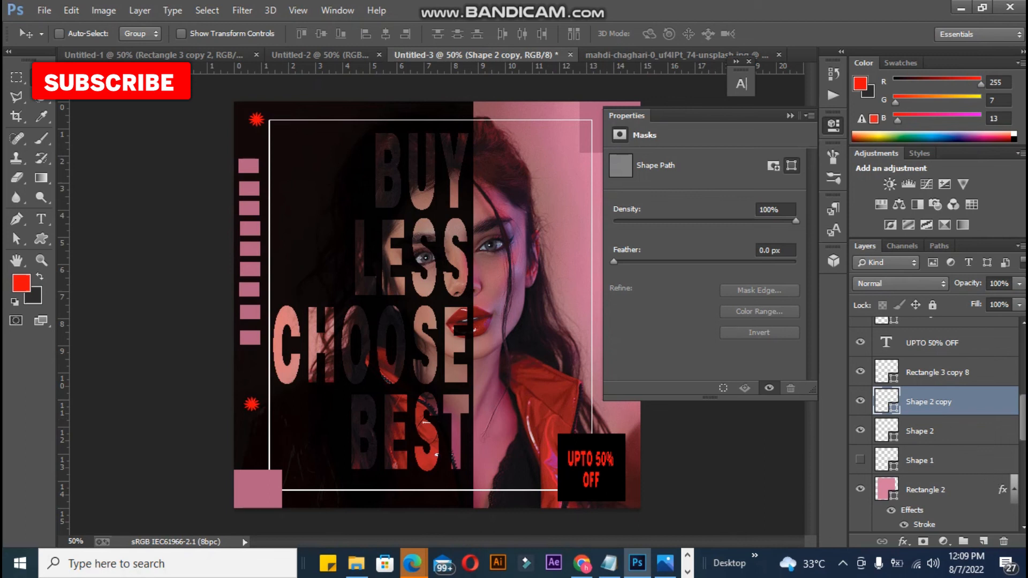
pyautogui.scroll(5, 968, 493)
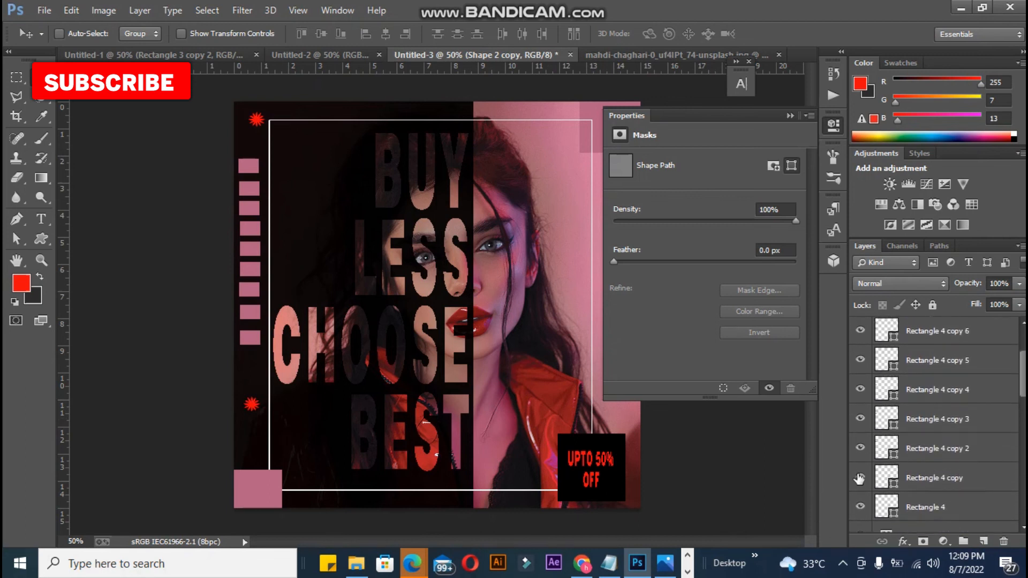
# Select all the pink column's rectangle layers, from Rectangle 4 through Rectangle 4 copy 8.
pyautogui.click(860, 478)
pyautogui.click(859, 478)
pyautogui.click(864, 507)
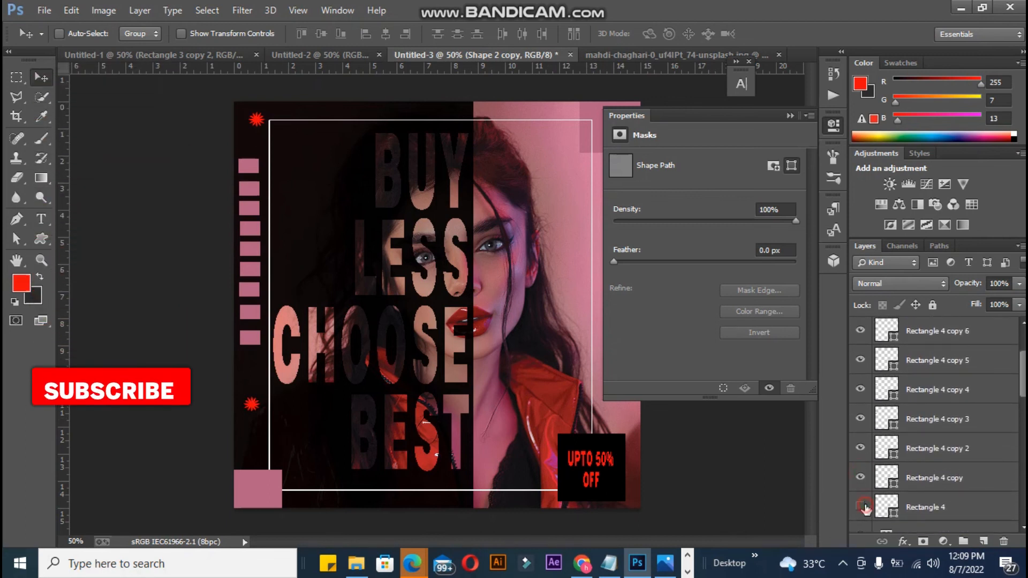
pyautogui.click(866, 507)
pyautogui.click(932, 509)
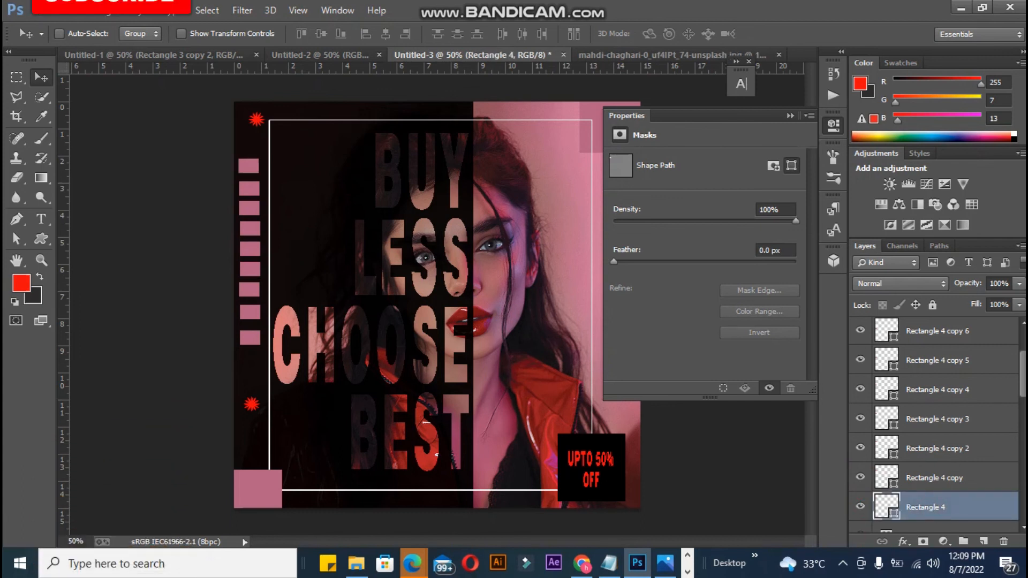
pyautogui.scroll(3, 910, 375)
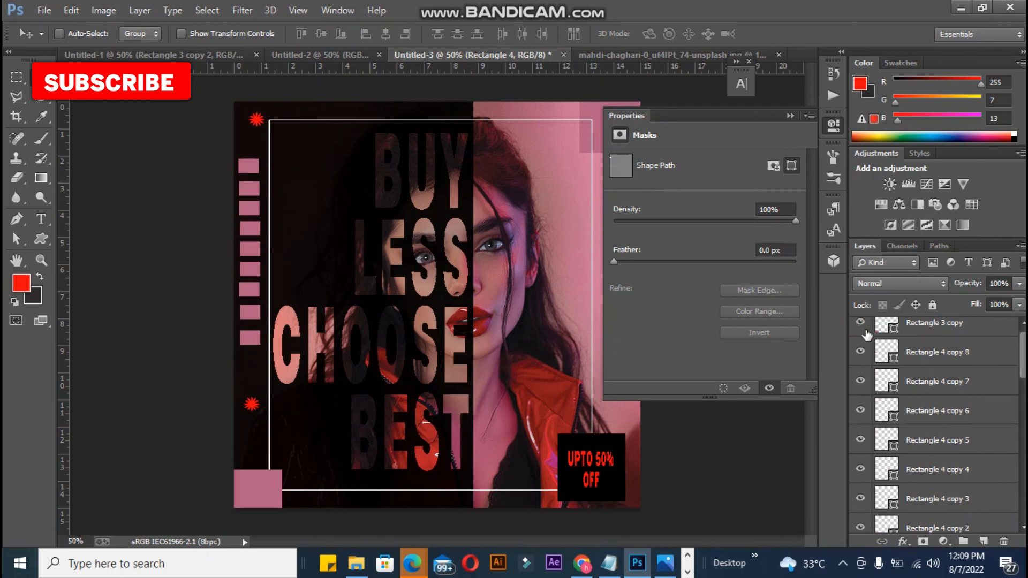
pyautogui.click(860, 352)
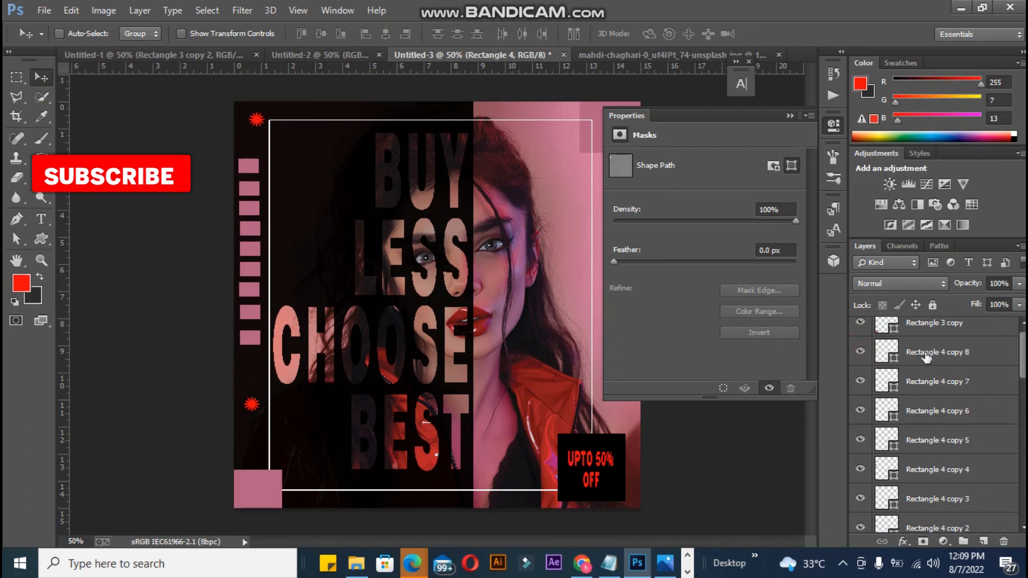
pyautogui.keyDown('shift'); pyautogui.click(921, 352); pyautogui.keyUp('shift')
# Align the pink rectangles' horizontal centers to a rectangular marquee spanning the strip between the canvas edge and the white frame.
pyautogui.click(17, 77)
pyautogui.moveTo(235, 152); pyautogui.dragTo(273, 306)
pyautogui.moveTo(265, 355); pyautogui.dragTo(265, 355)
pyautogui.click(41, 77)
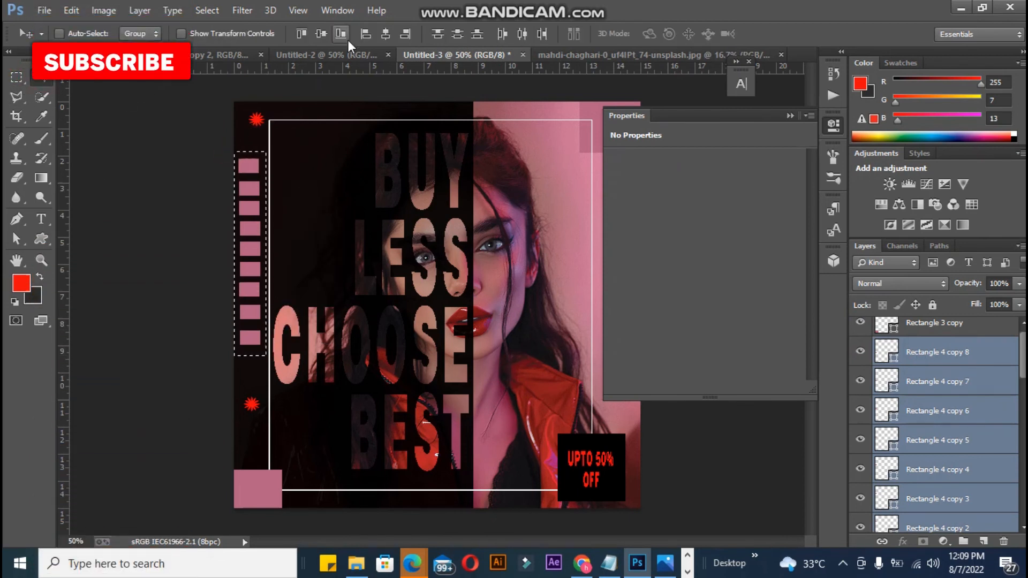
pyautogui.click(320, 34)
pyautogui.hotkey('ctrl', 'z')
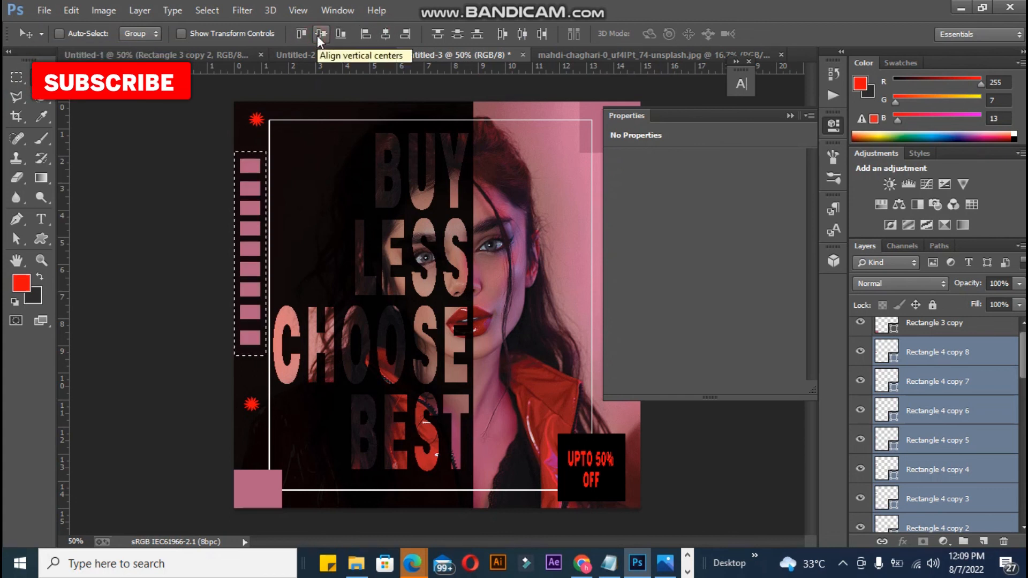
# Group the pink rectangles and shift the whole column slightly down between the two starbursts, clearing the marquee selection.
pyautogui.hotkey('ctrl', 'g')
pyautogui.click(322, 33)
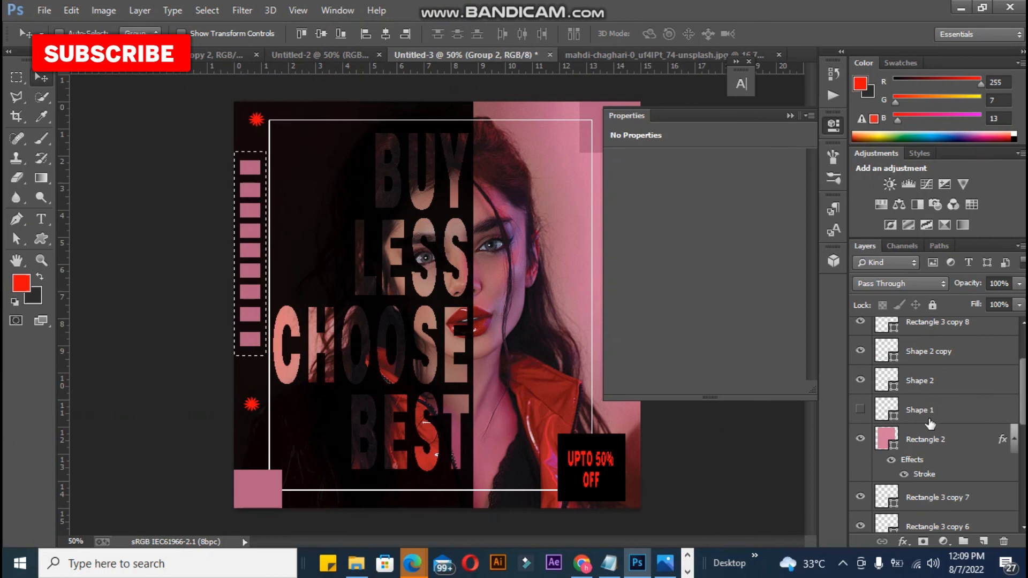
pyautogui.click(862, 380)
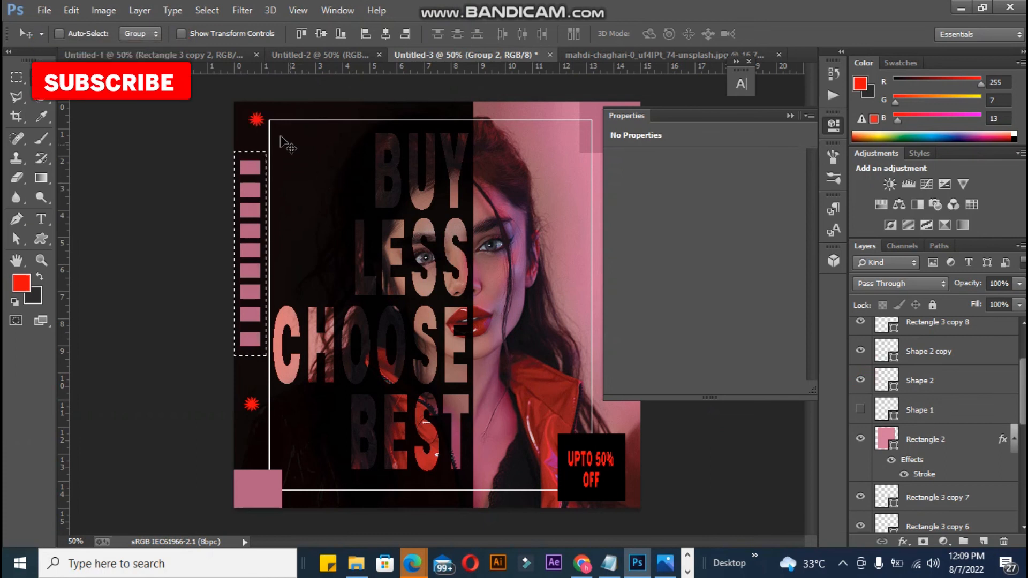
pyautogui.moveTo(255, 135); pyautogui.dragTo(260, 133)
pyautogui.hotkey('ctrl', 'd')
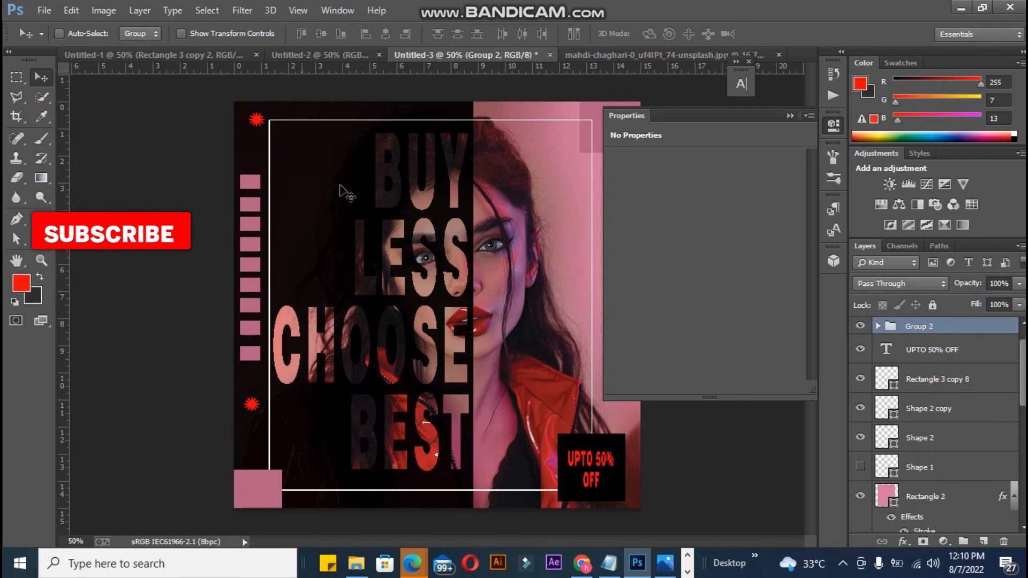
pyautogui.click(860, 438)
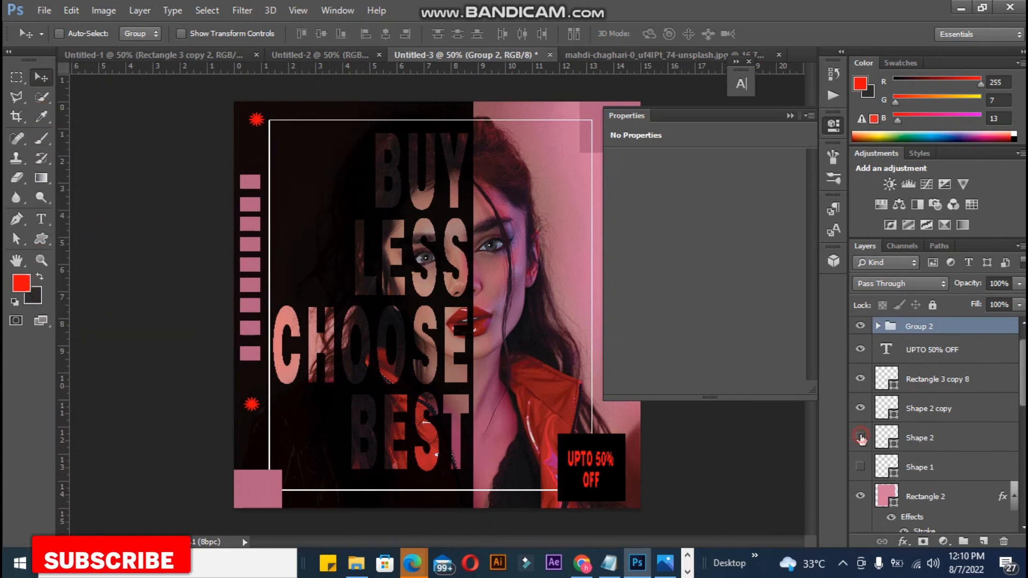
pyautogui.moveTo(259, 127); pyautogui.dragTo(260, 128)
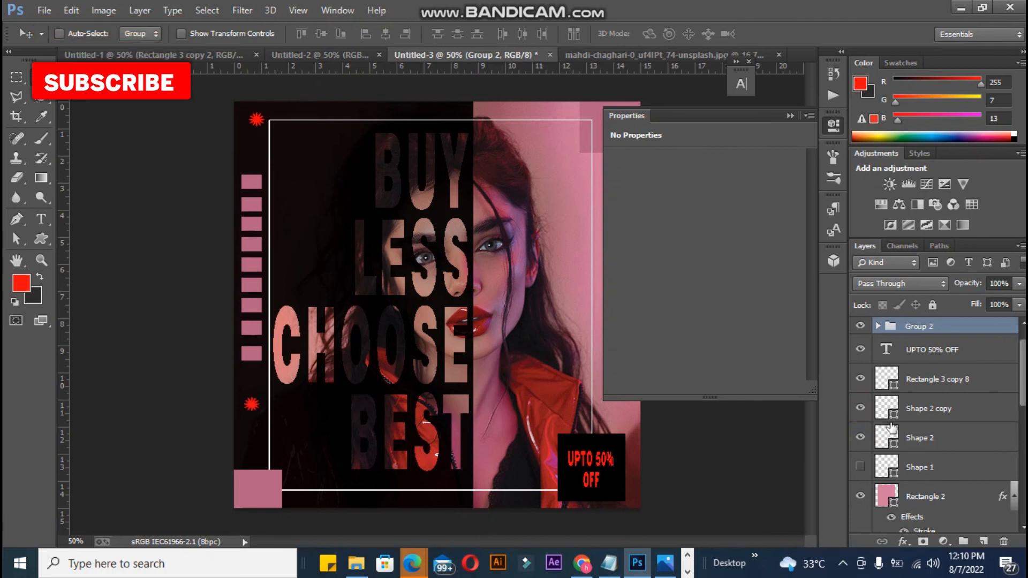
# Move the two red starbursts close to the upper and lower ends of the pink column, centered on it with matching gaps.
pyautogui.click(909, 409)
pyautogui.moveTo(251, 384); pyautogui.dragTo(249, 385)
pyautogui.click(912, 439)
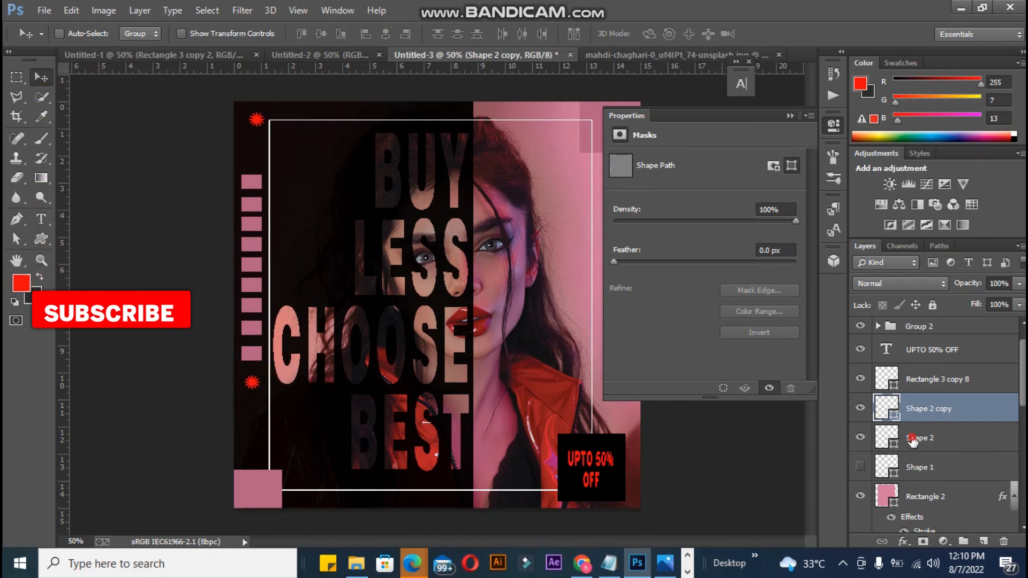
pyautogui.moveTo(256, 122); pyautogui.dragTo(253, 163)
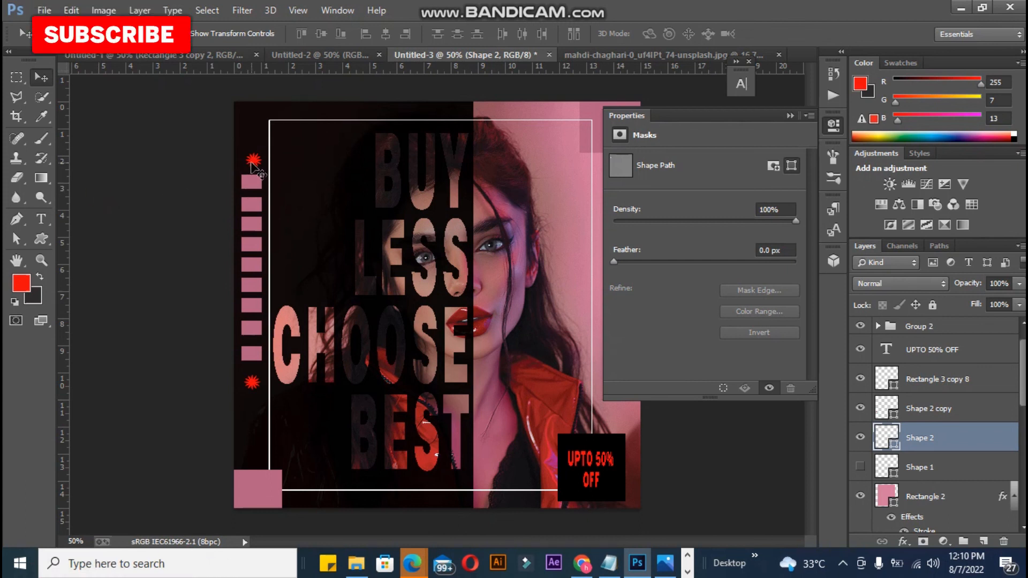
pyautogui.moveTo(257, 391); pyautogui.dragTo(257, 384)
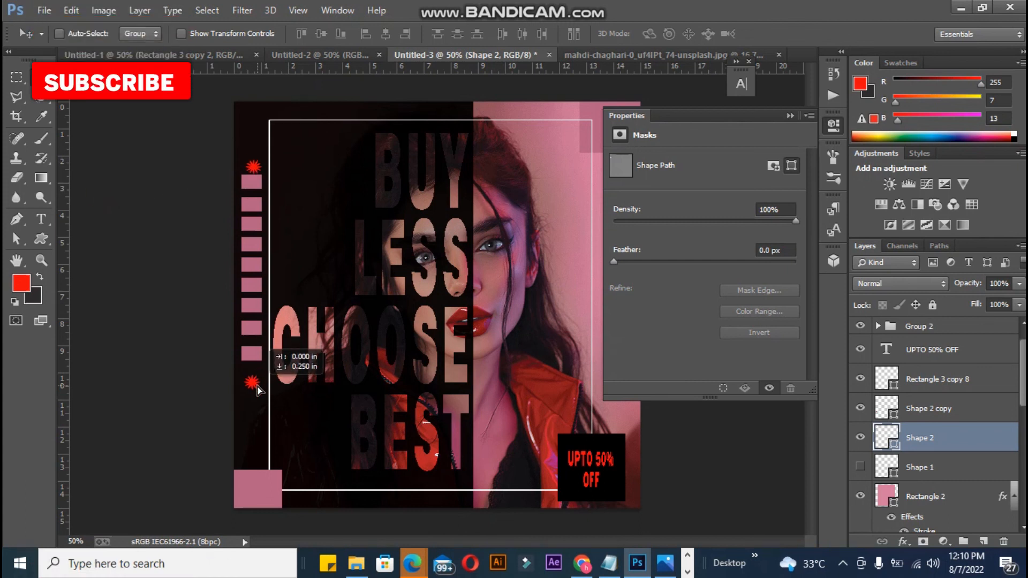
pyautogui.click(932, 411)
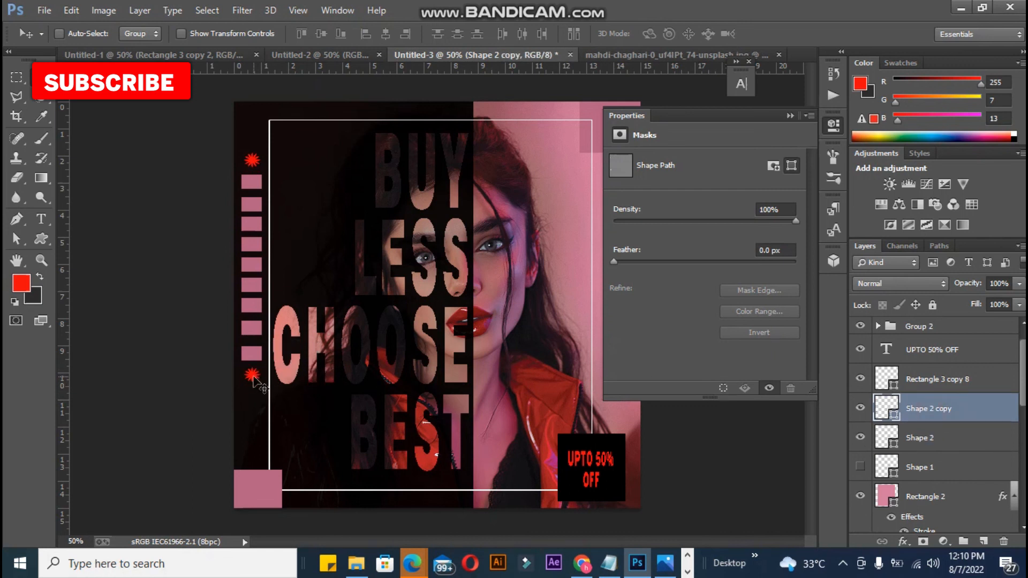
# Collapse the mask properties and put the Shape 2 copy and Shape 2 starburst layers into Group 2.
pyautogui.click(791, 116)
pyautogui.moveTo(933, 413); pyautogui.dragTo(917, 326)
pyautogui.moveTo(926, 437); pyautogui.dragTo(917, 326)
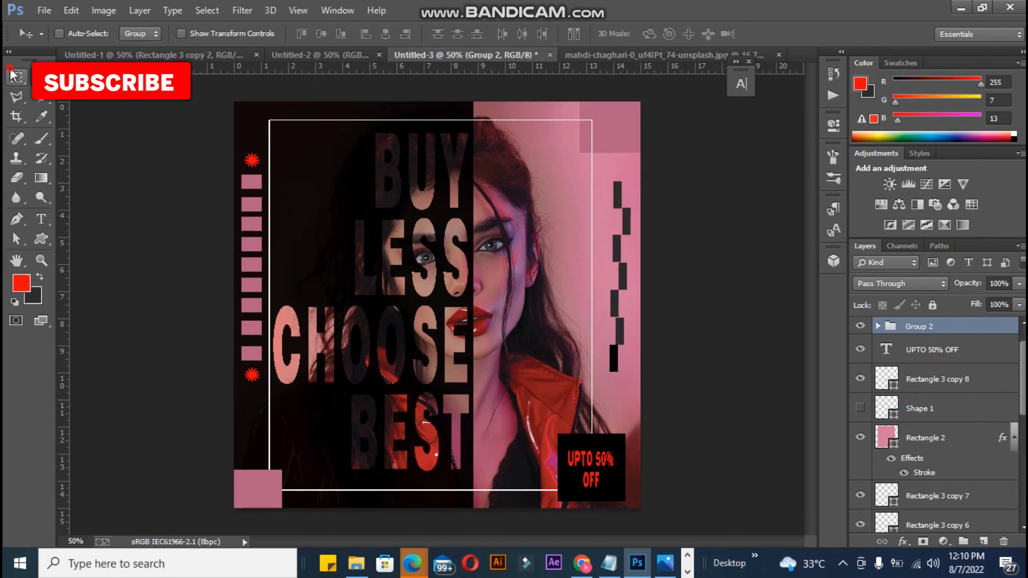
# Center Group 2 horizontally in a marquee spanning the strip between the canvas edge and the white frame, and deselect.
pyautogui.click(13, 75)
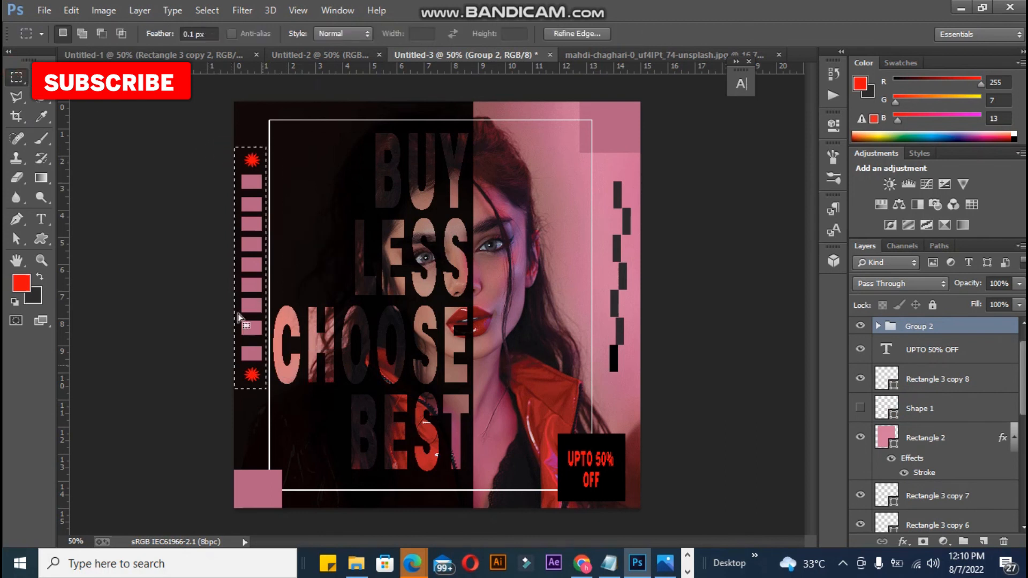
pyautogui.press('v')
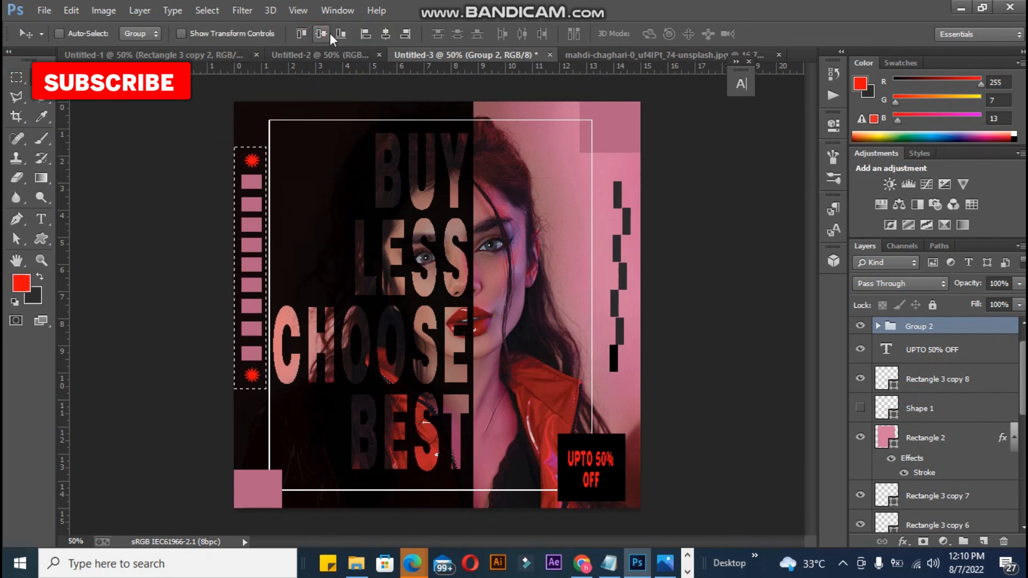
pyautogui.click(386, 34)
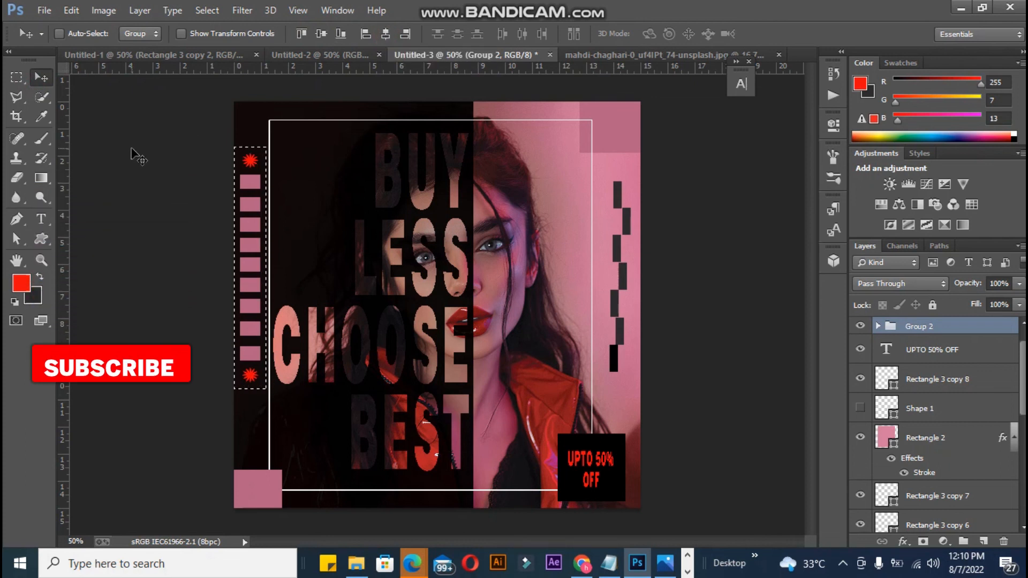
pyautogui.hotkey('ctrl', 'd')
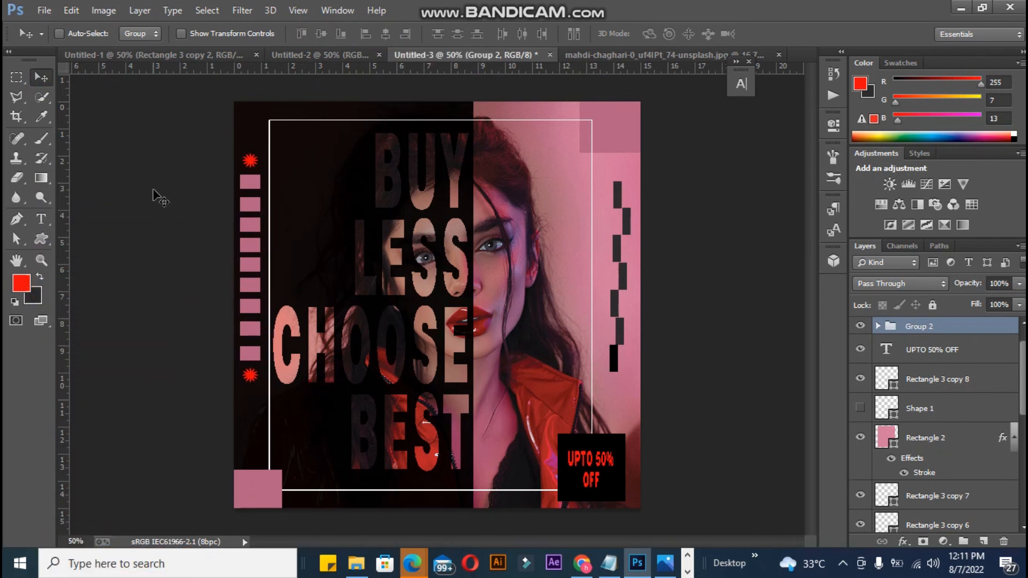